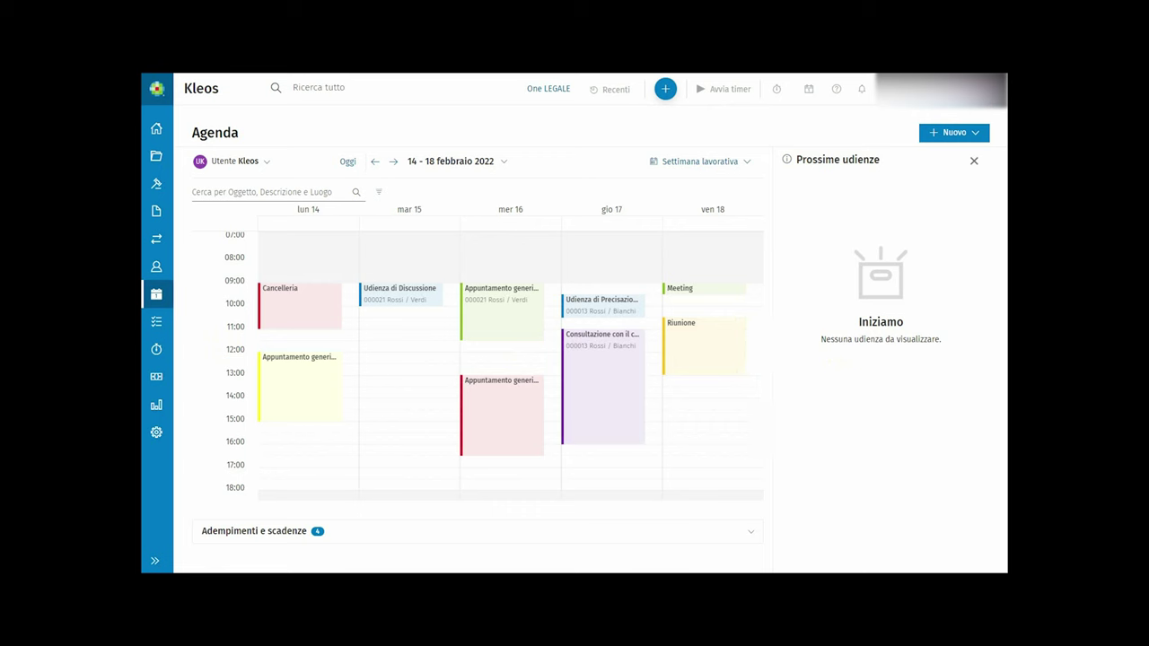
- Extend the "Consultazione con il cliente" appointment on 17 February 2022 to 17:00 and move it to 14:30 - 20:30
left_click(588, 390)
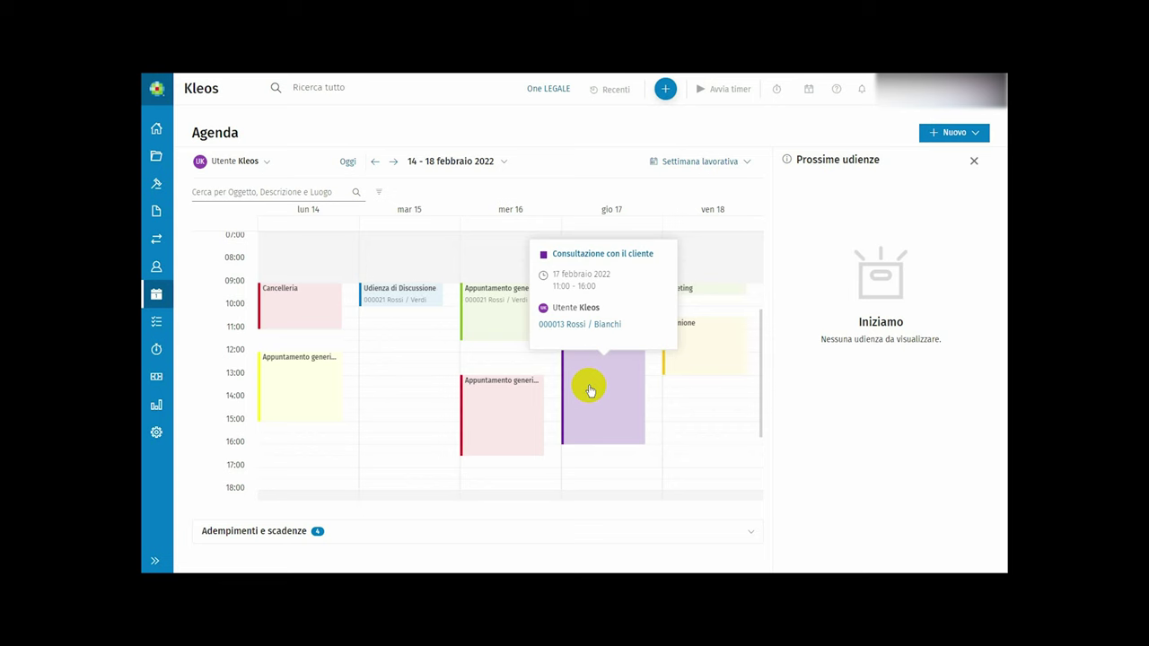
left_click(590, 390)
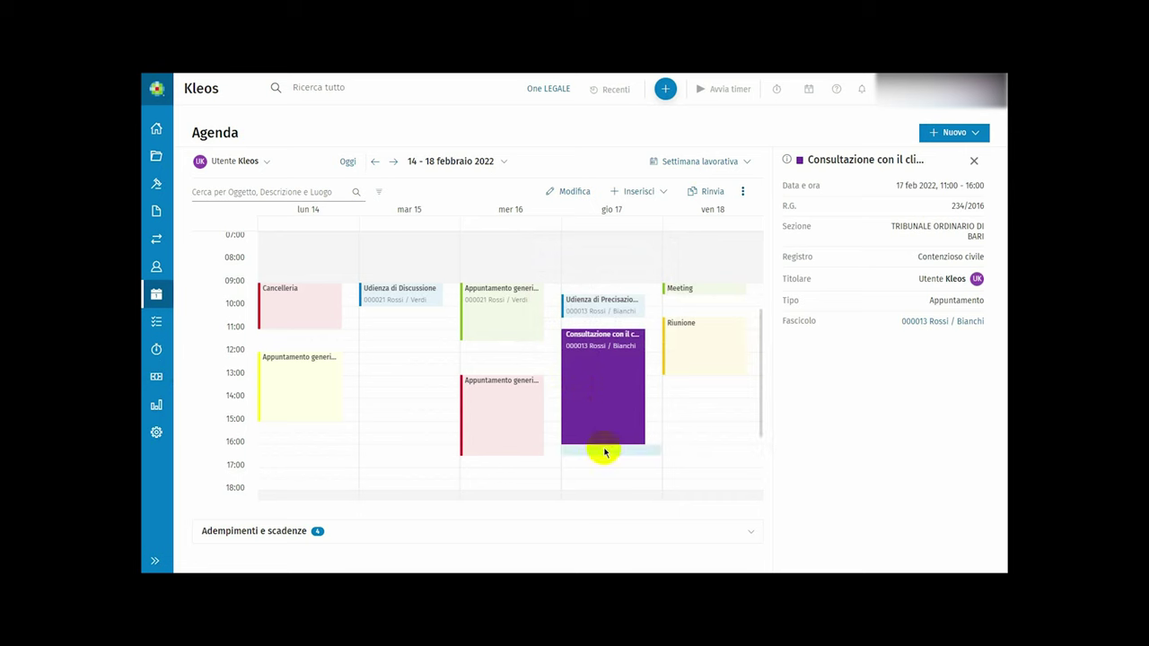
left_click_drag(605, 451, 607, 467)
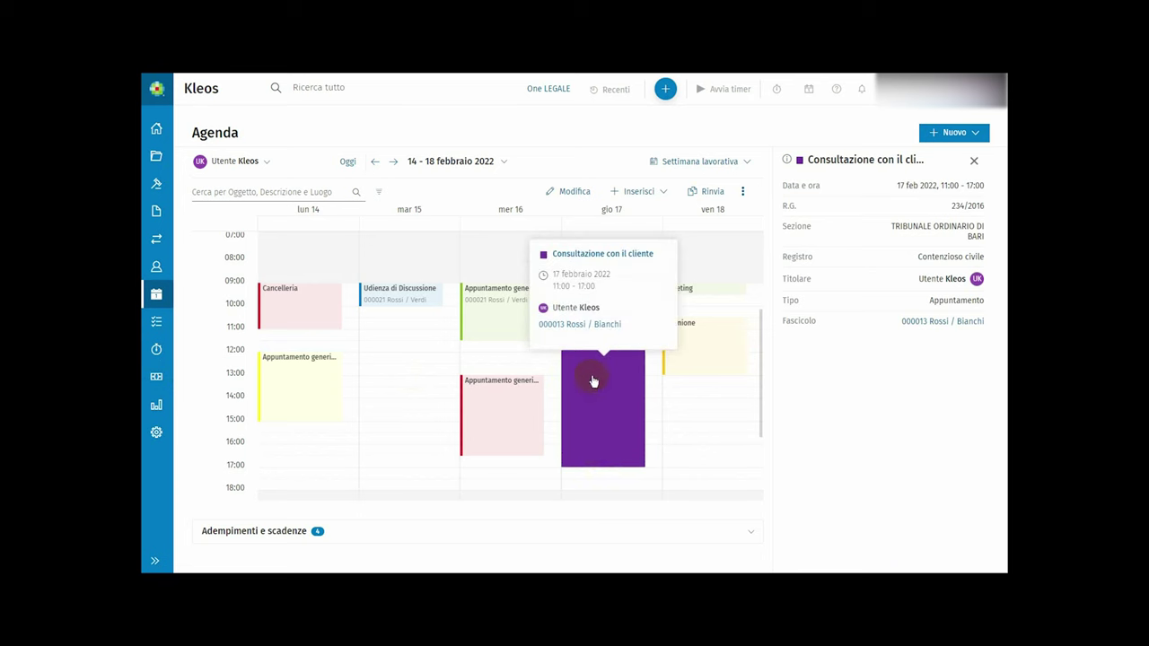
left_click_drag(595, 387, 593, 412)
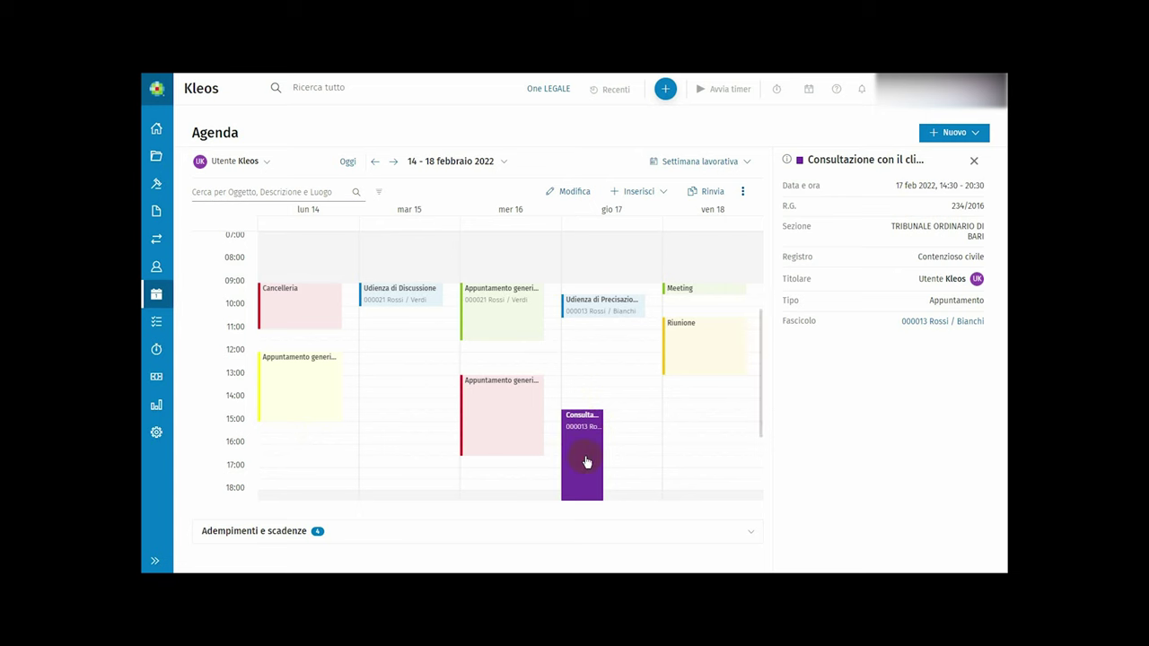
- Open the "Consultazione con il cliente" appointment for editing, review its form and return to the agenda
mouse_move(585, 463)
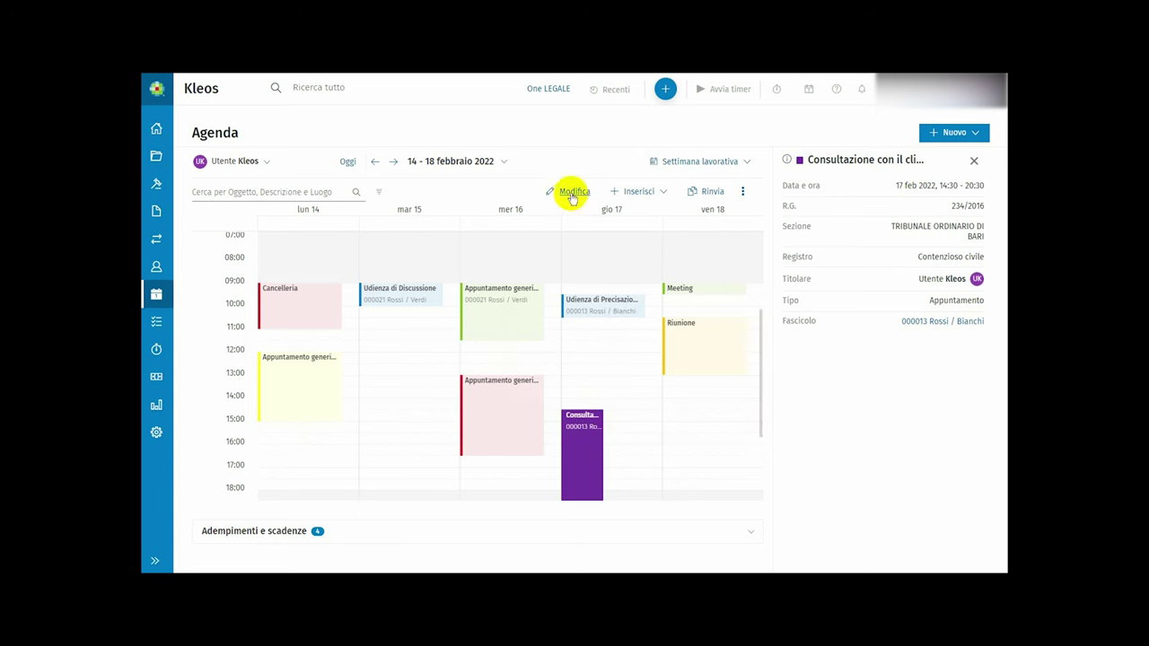
right_click(585, 462)
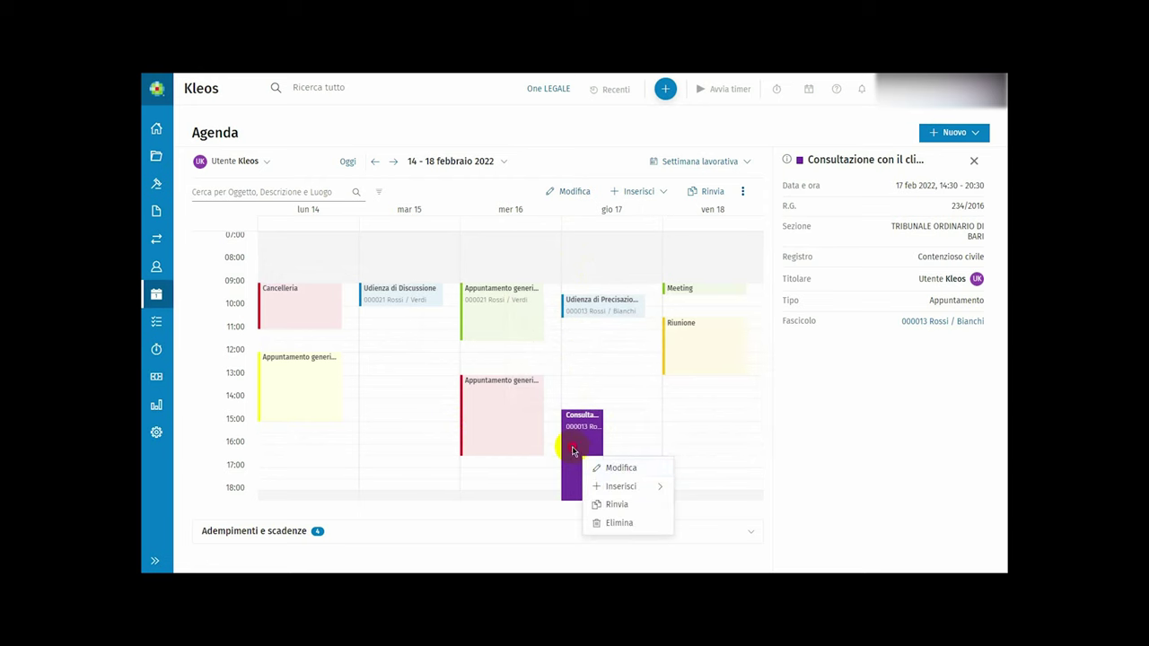
double_click(574, 451)
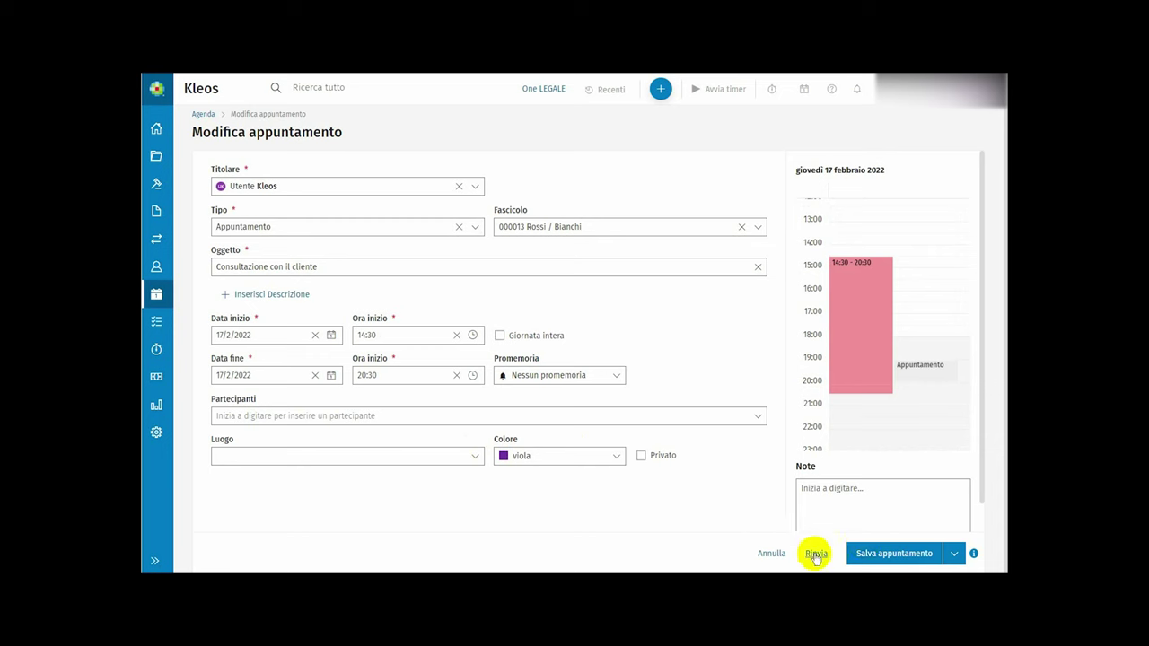
left_click(804, 527)
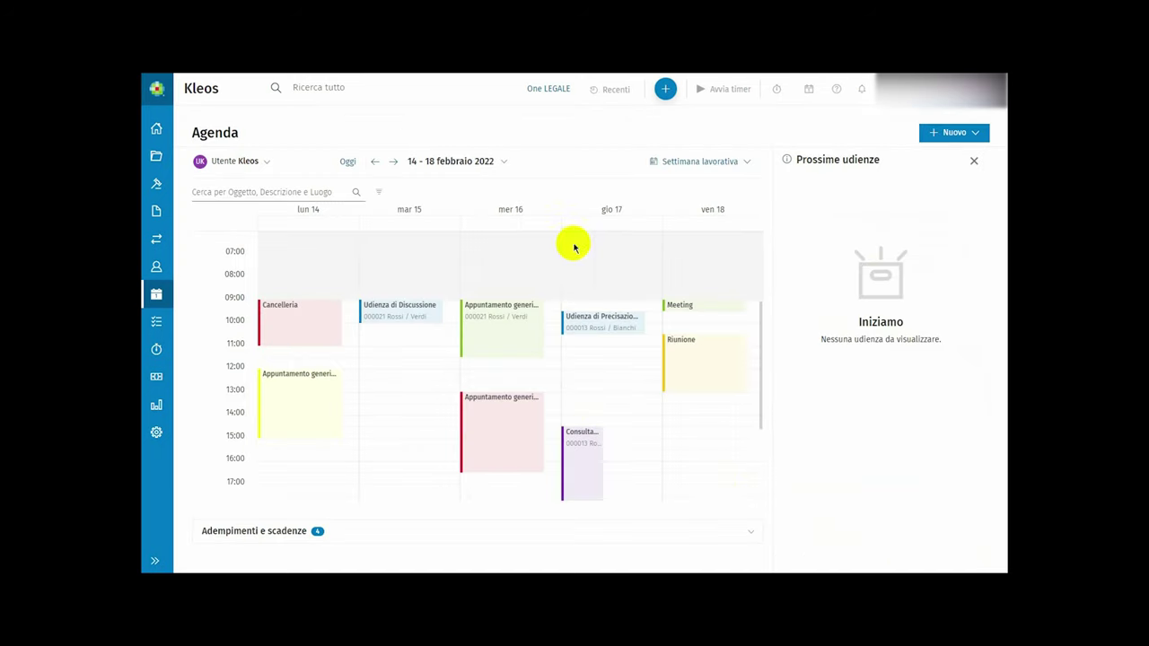
- Switch the agenda to the Giorno view and display 15 February 2022
left_click(738, 160)
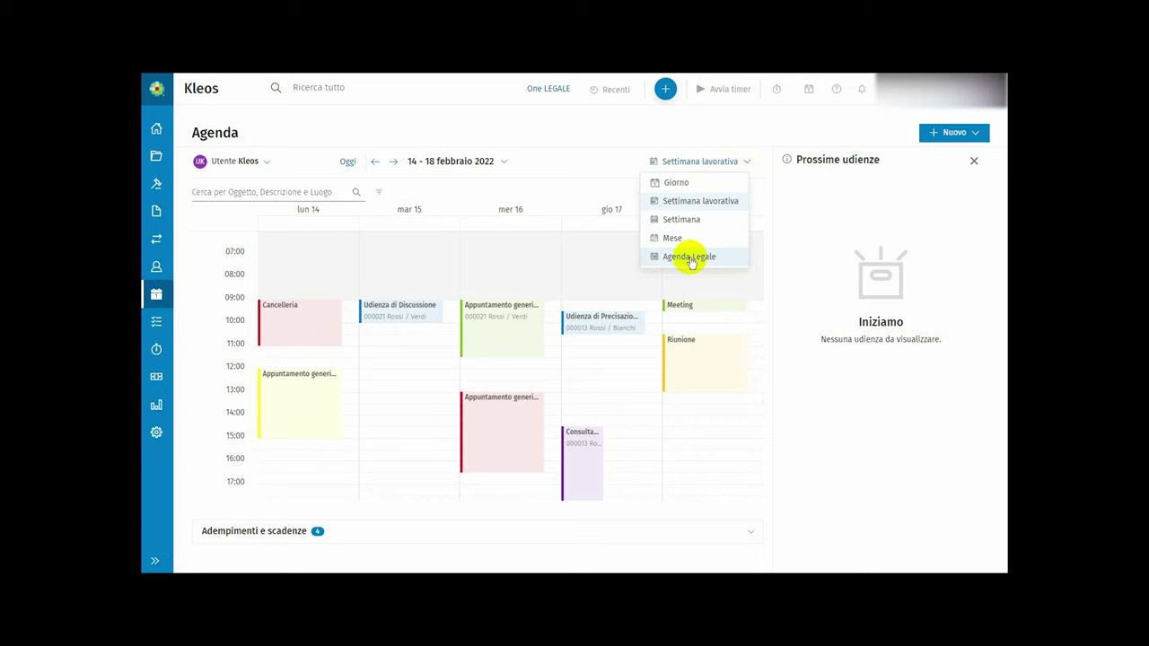
left_click(675, 183)
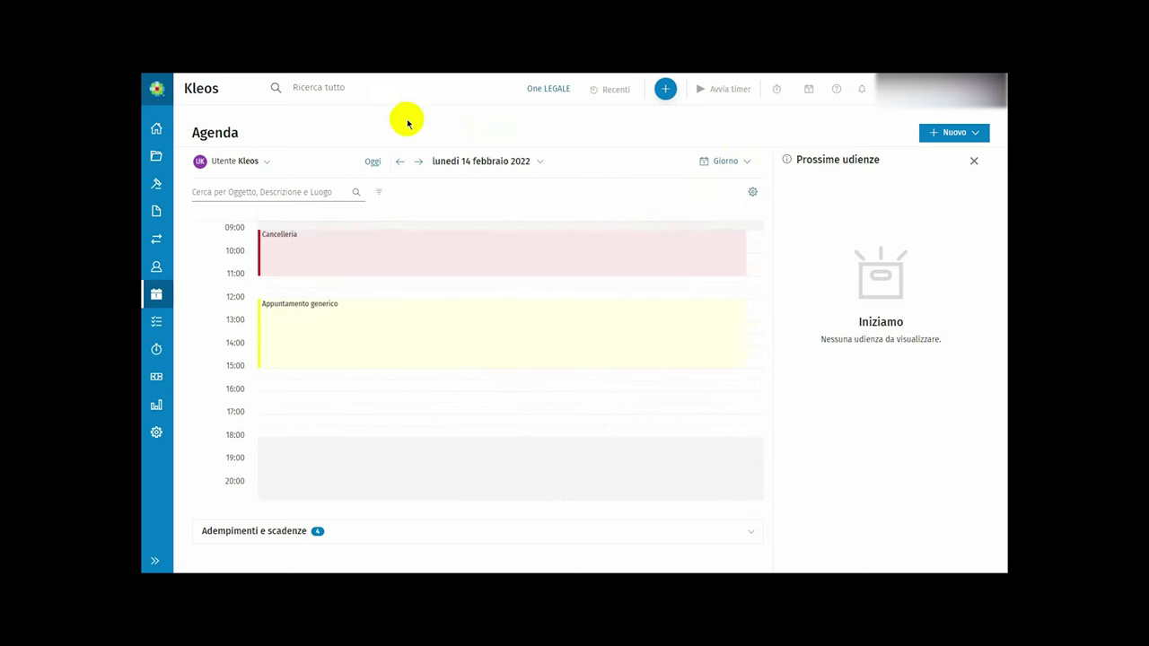
left_click(536, 161)
left_click(469, 267)
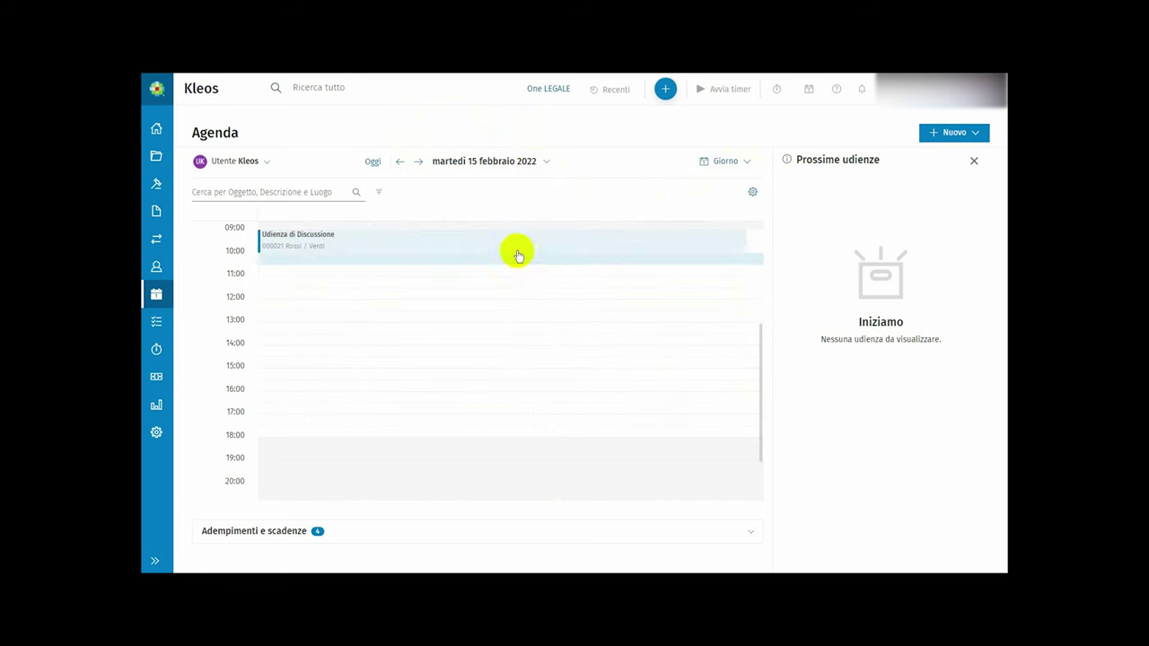
- Browse the daily agenda at 7 February and 21 February 2022, and return to the current day
left_click(546, 161)
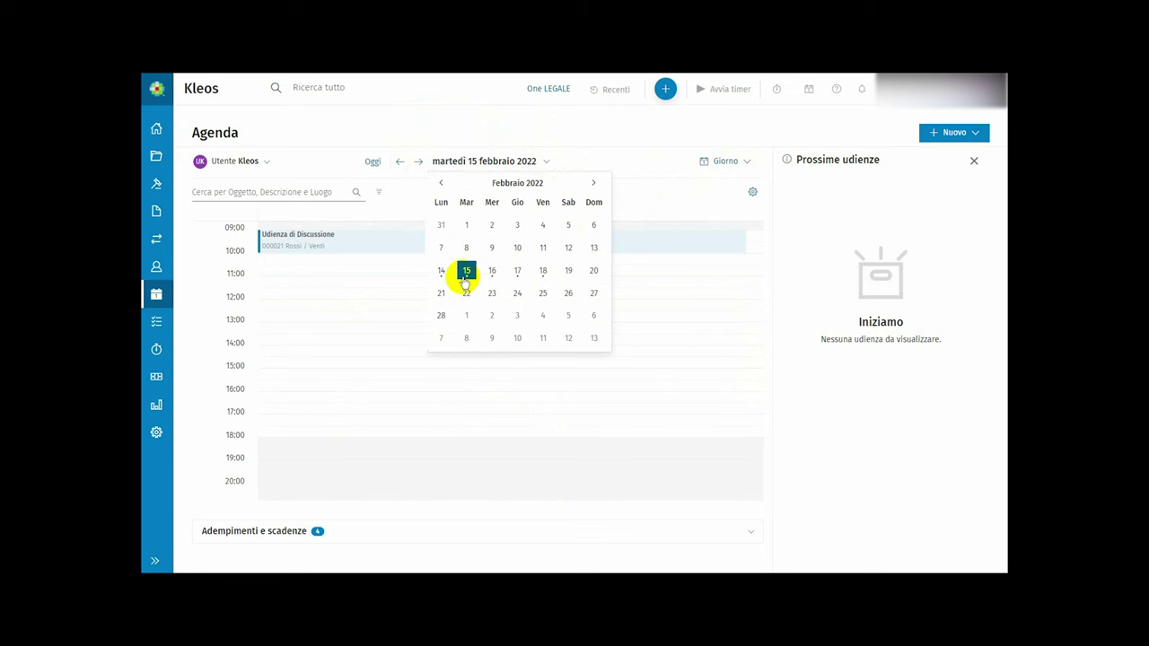
left_click(440, 248)
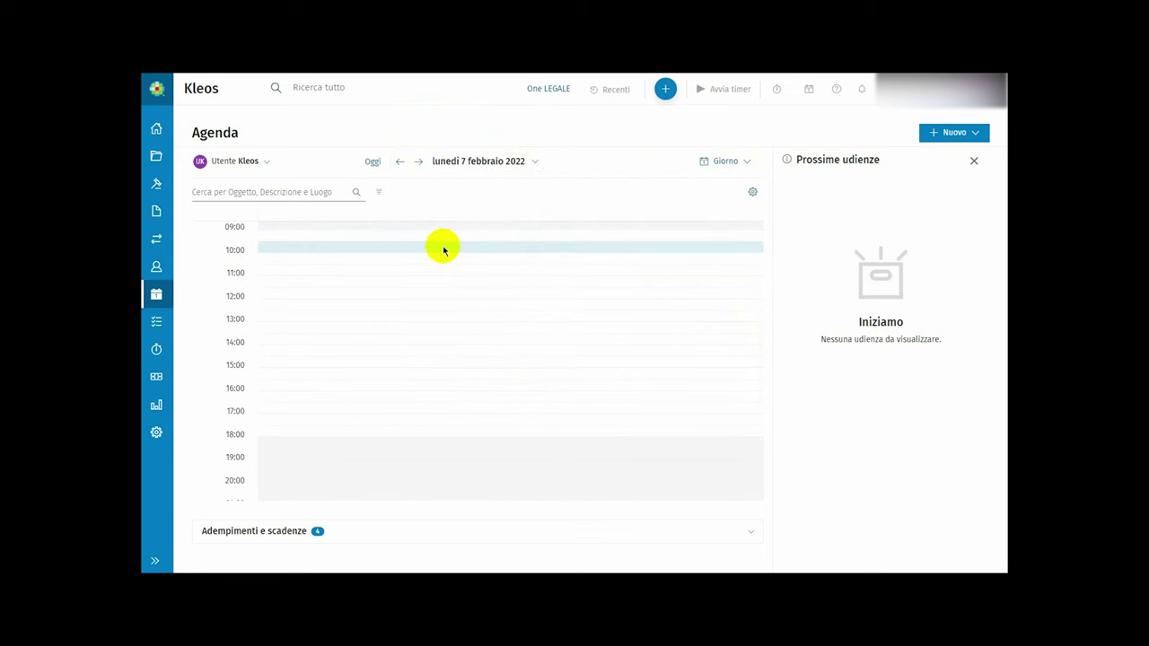
left_click(537, 161)
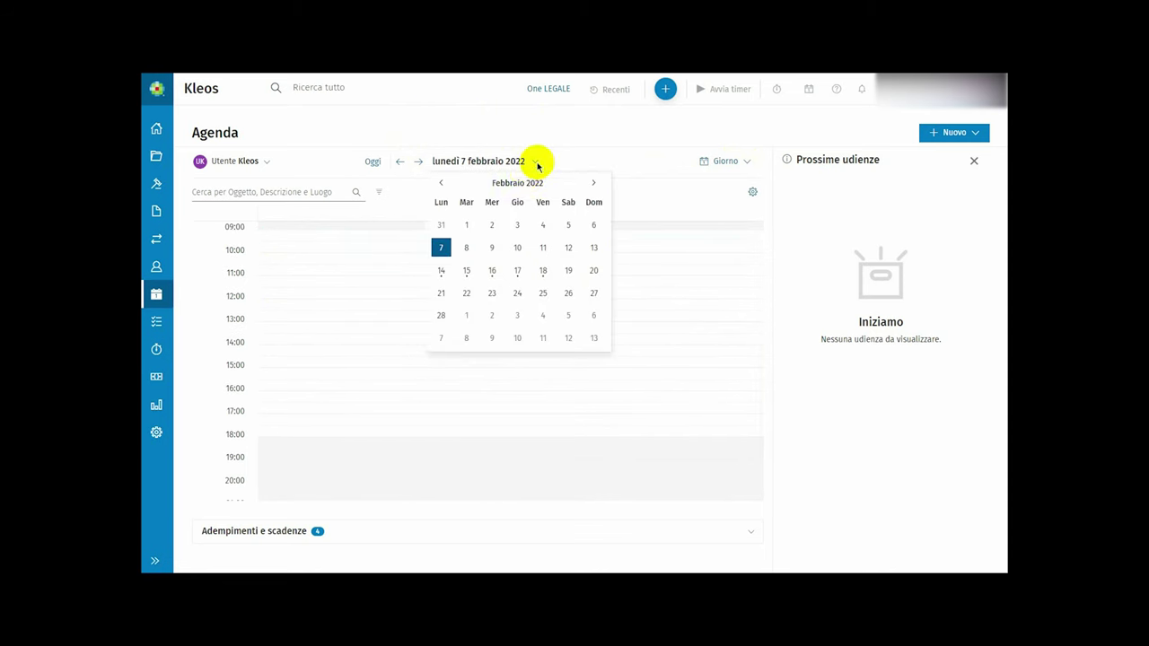
left_click(442, 294)
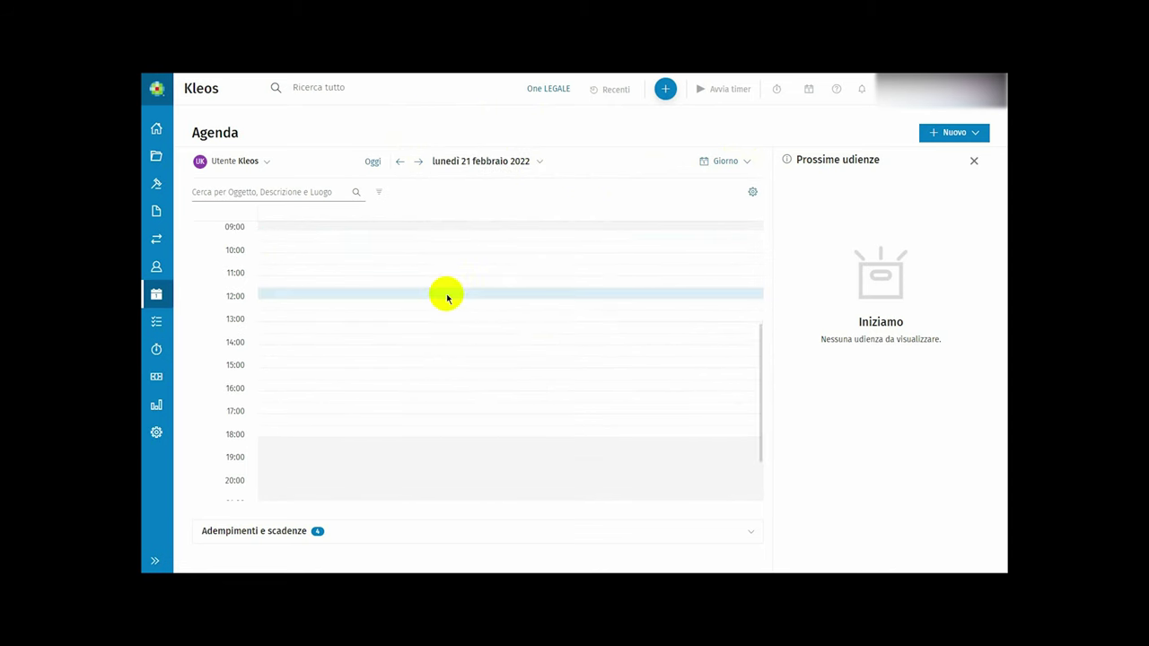
left_click(373, 163)
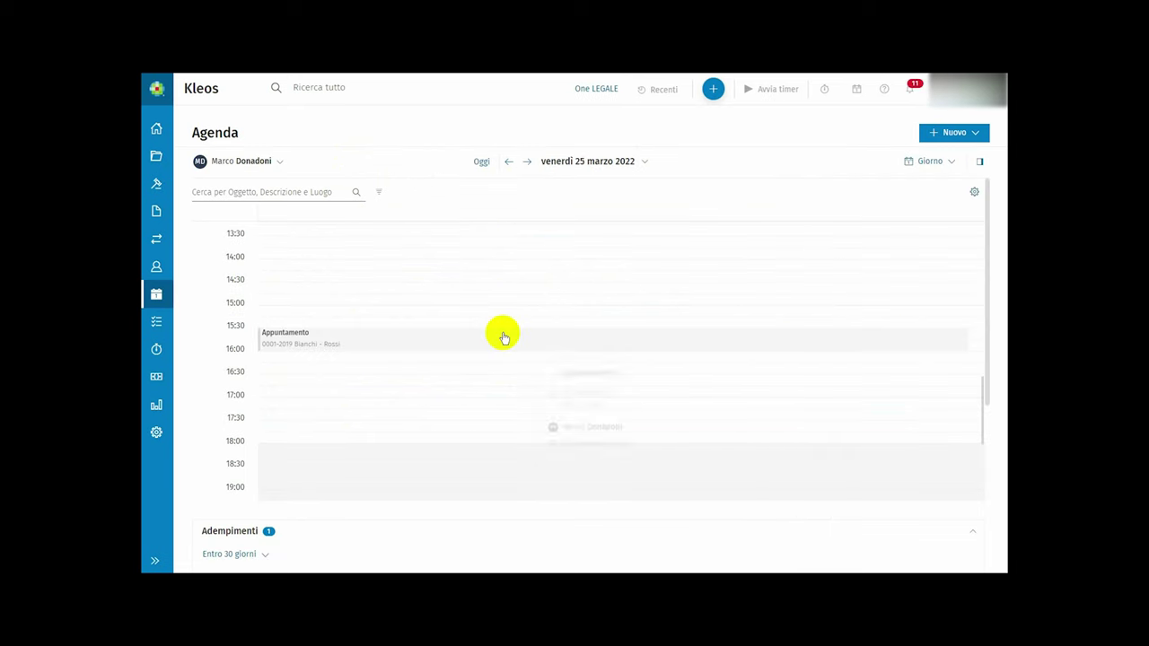
mouse_move(504, 338)
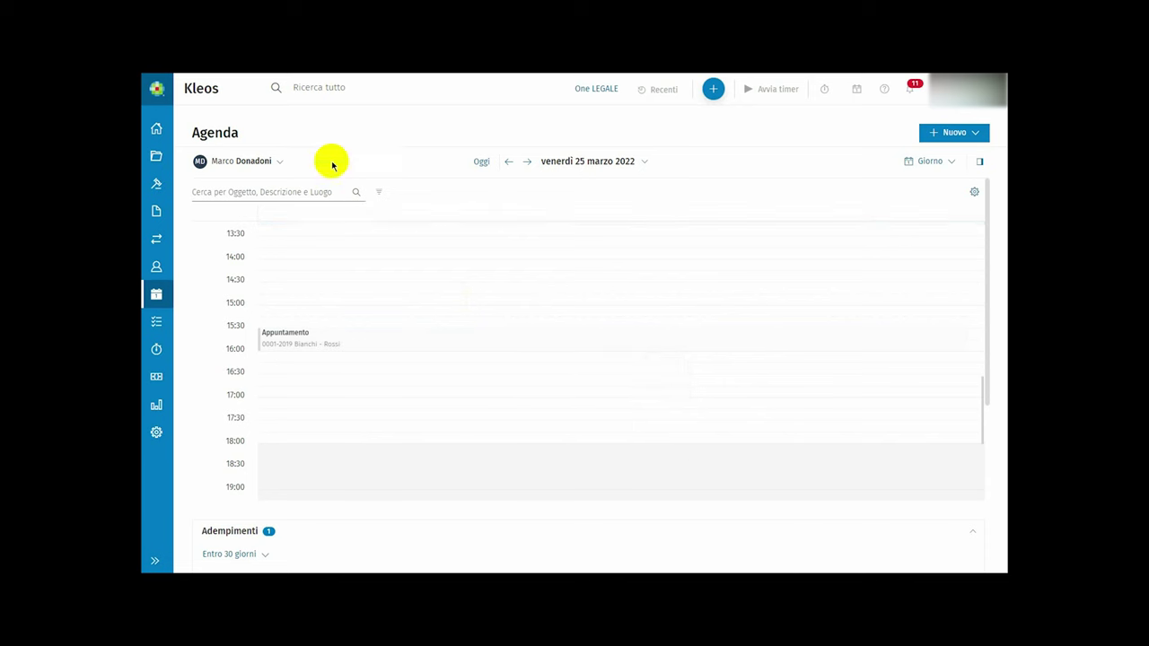
- Enable multiple selection and display your own agenda together with the colleague's agenda
left_click(278, 162)
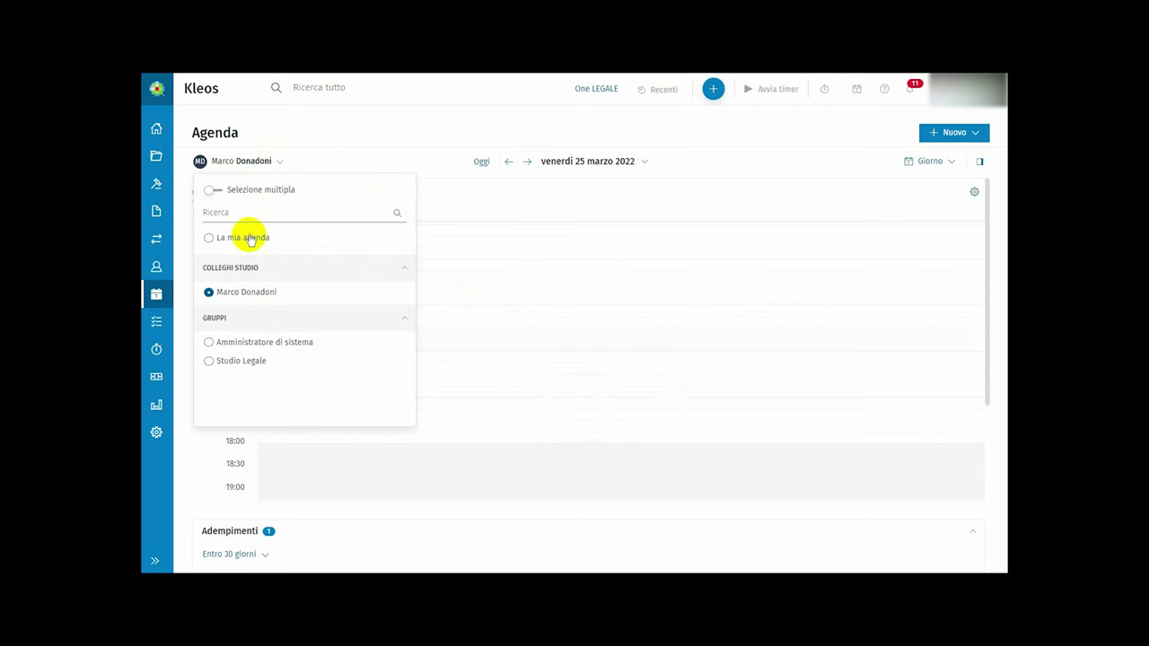
left_click(212, 192)
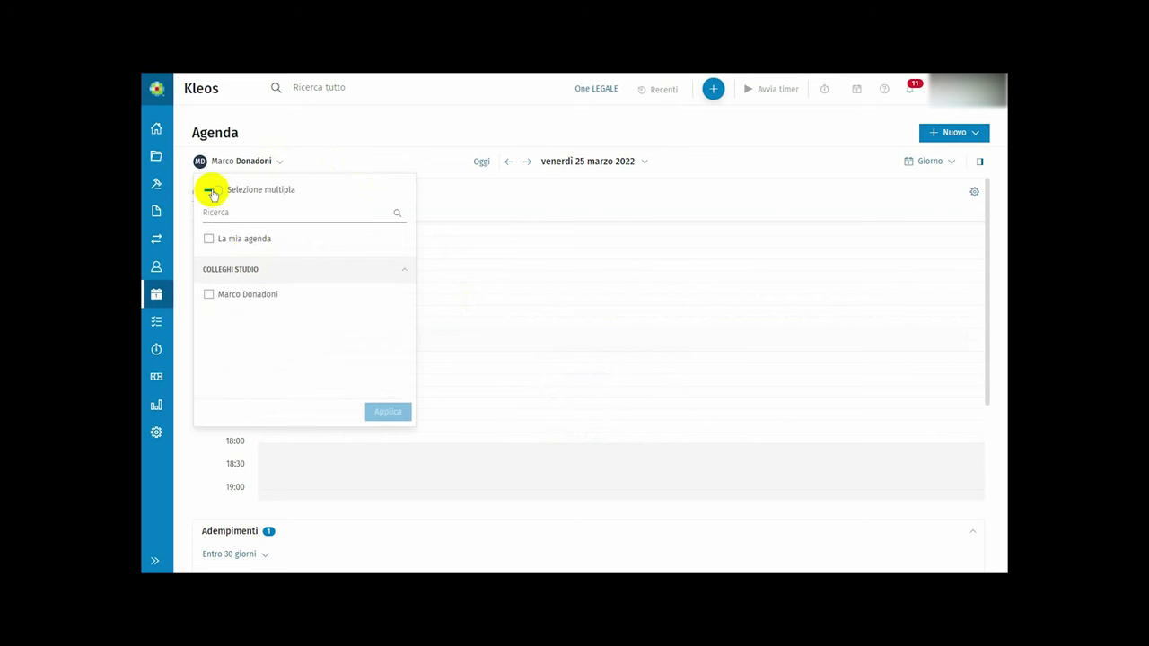
left_click(209, 239)
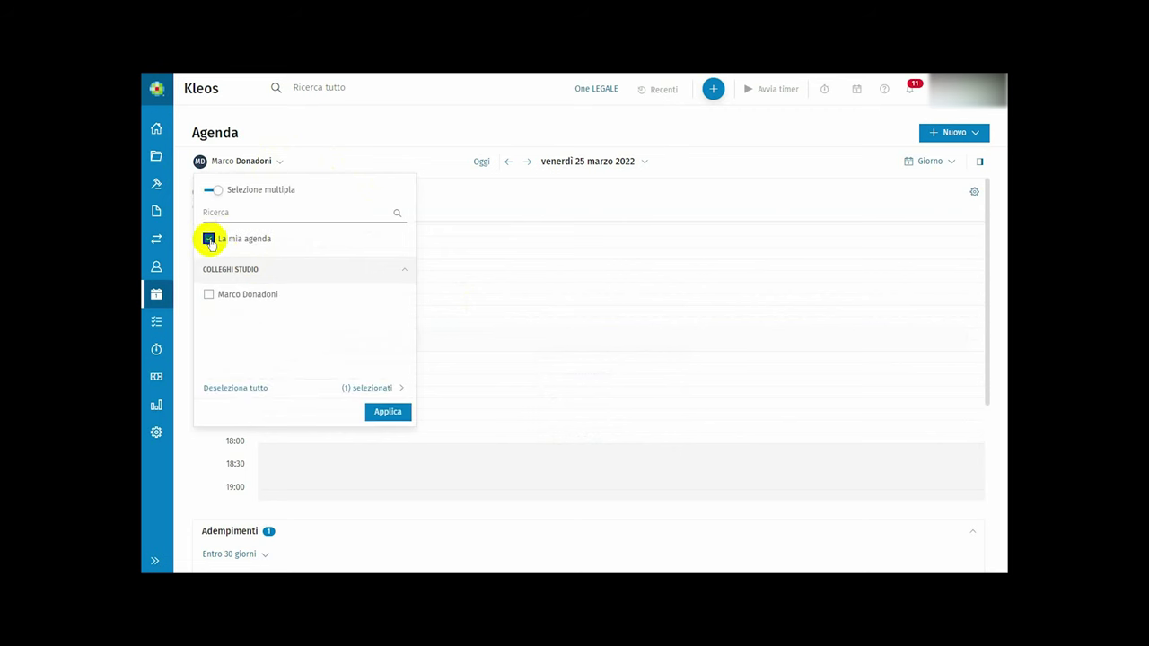
left_click(210, 294)
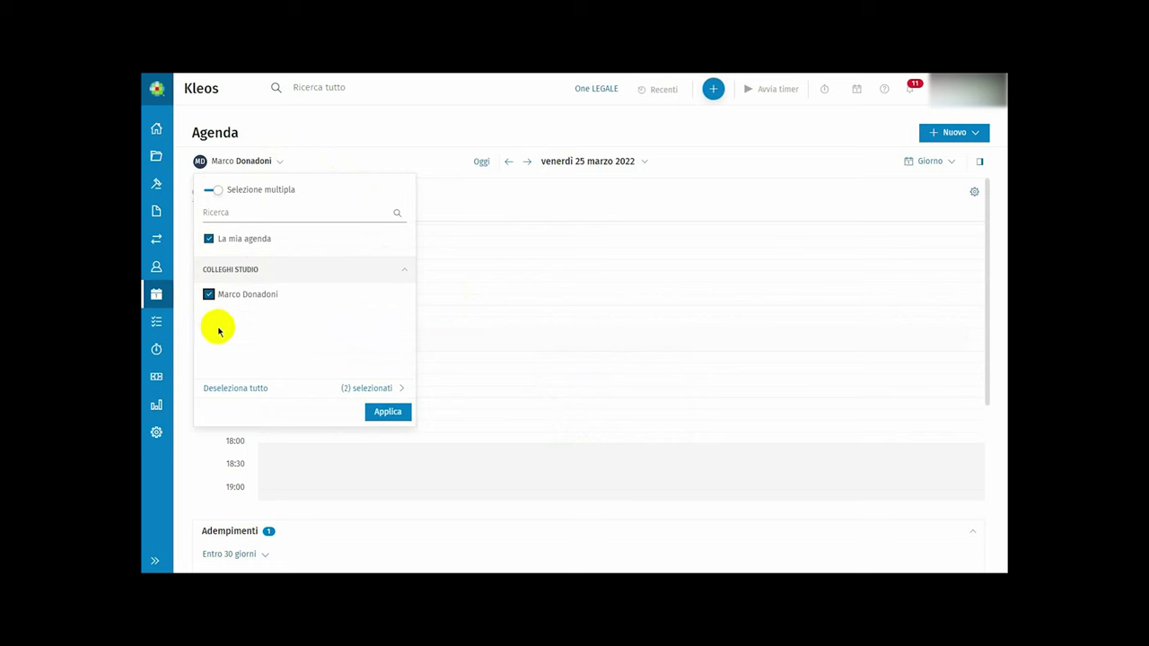
left_click(385, 412)
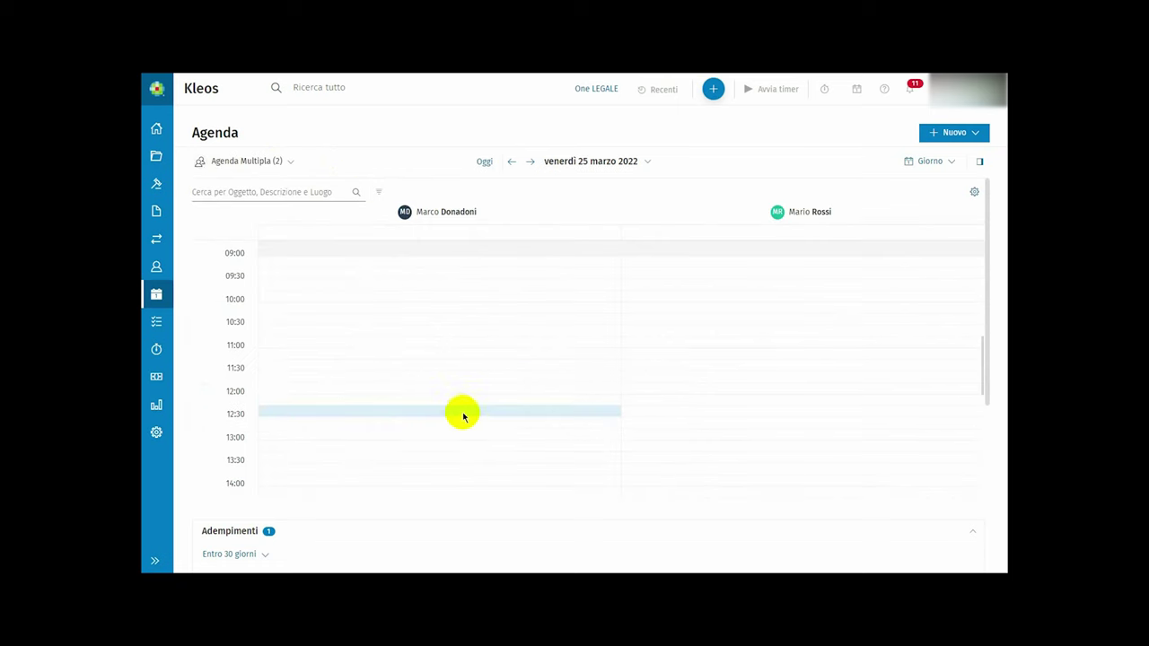
scroll(461, 402, "down", 5)
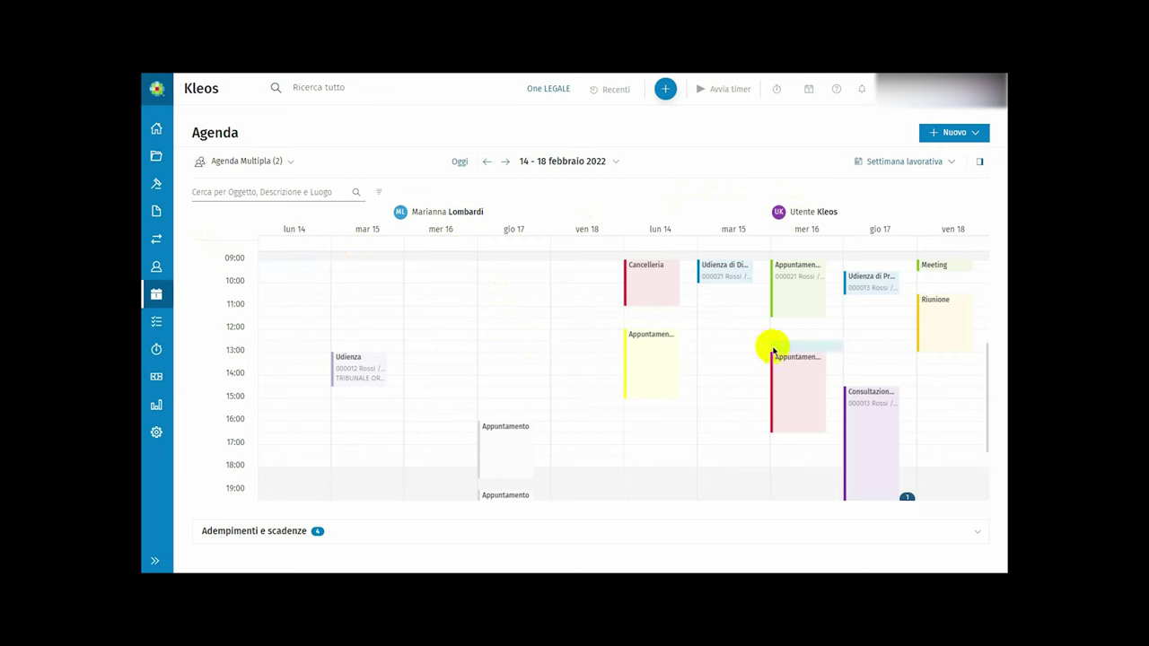
- Merge the two displayed agendas into a single calendar with Unisci agende in the Settimana lavorativa view
left_click(961, 167)
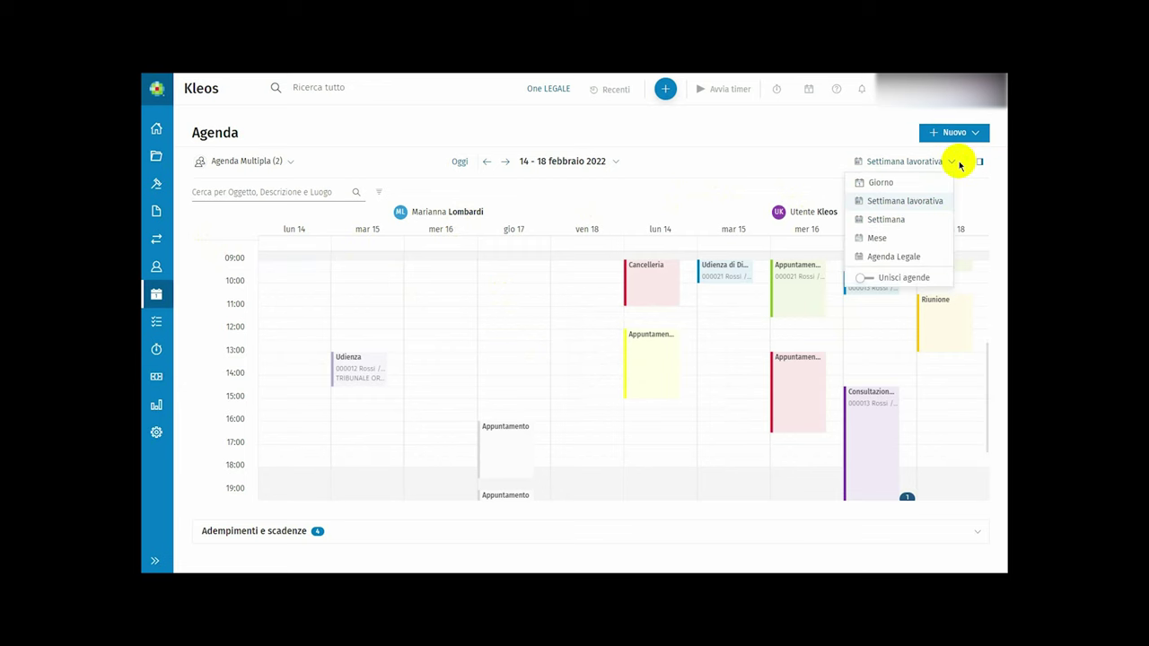
left_click(865, 279)
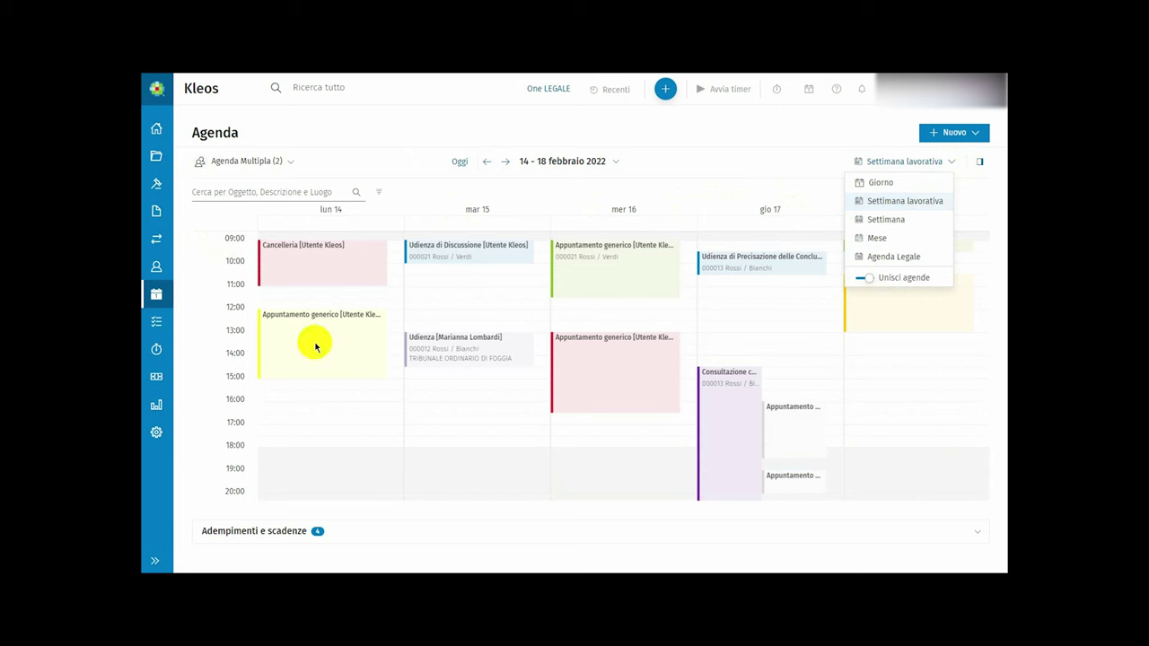
left_click(349, 405)
- Examine the Monday appointment's details in the merged agenda and expand the Adempimenti e scadenze section to review its entries
mouse_move(345, 362)
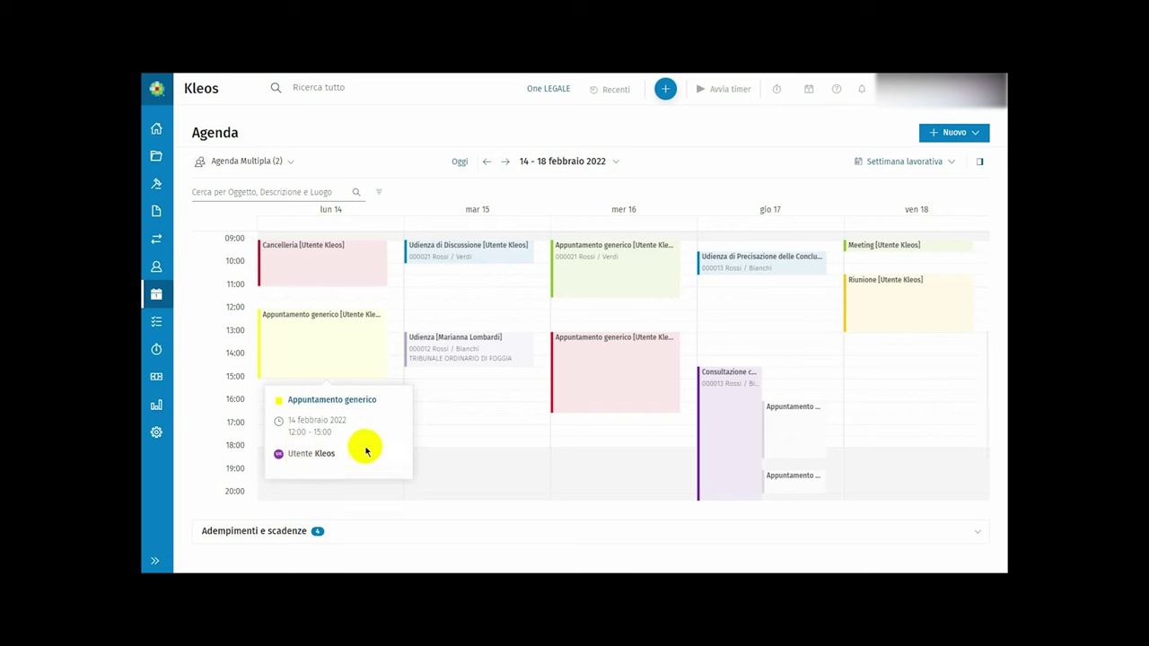
mouse_move(438, 359)
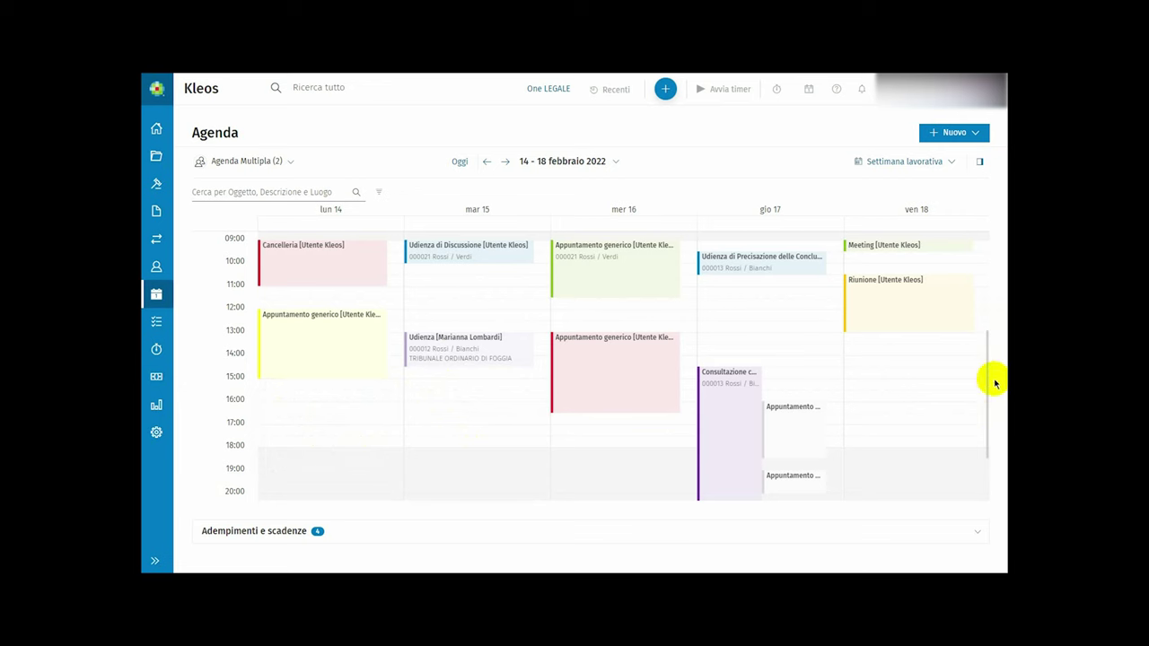
left_click(243, 530)
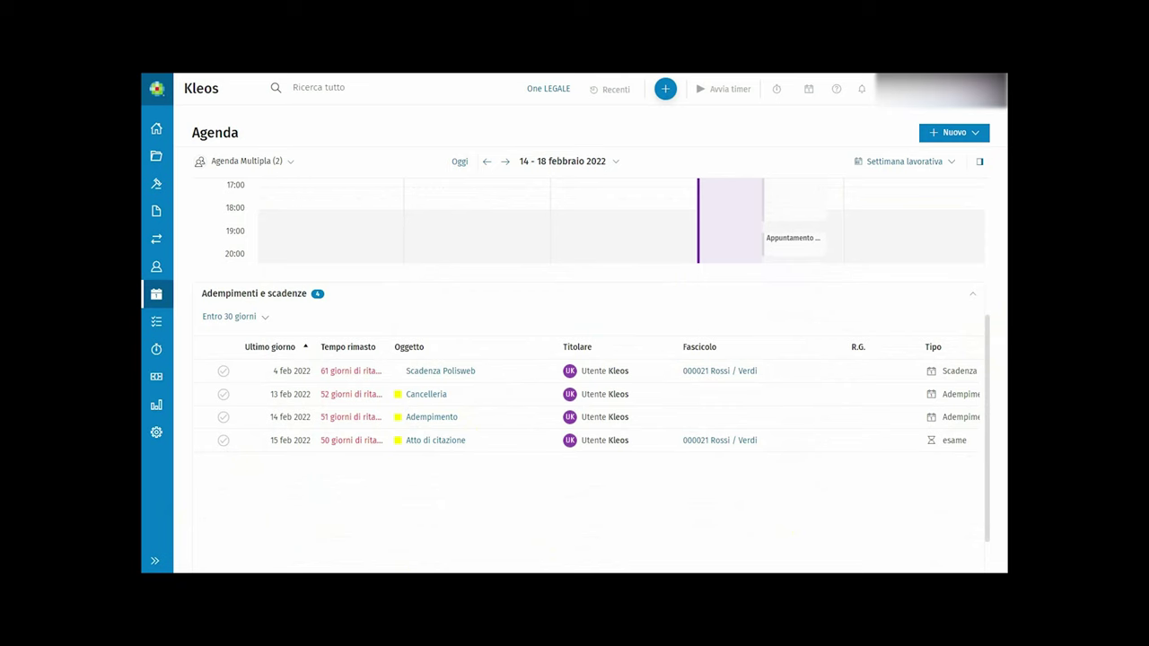
scroll(195, 354, "up", 3)
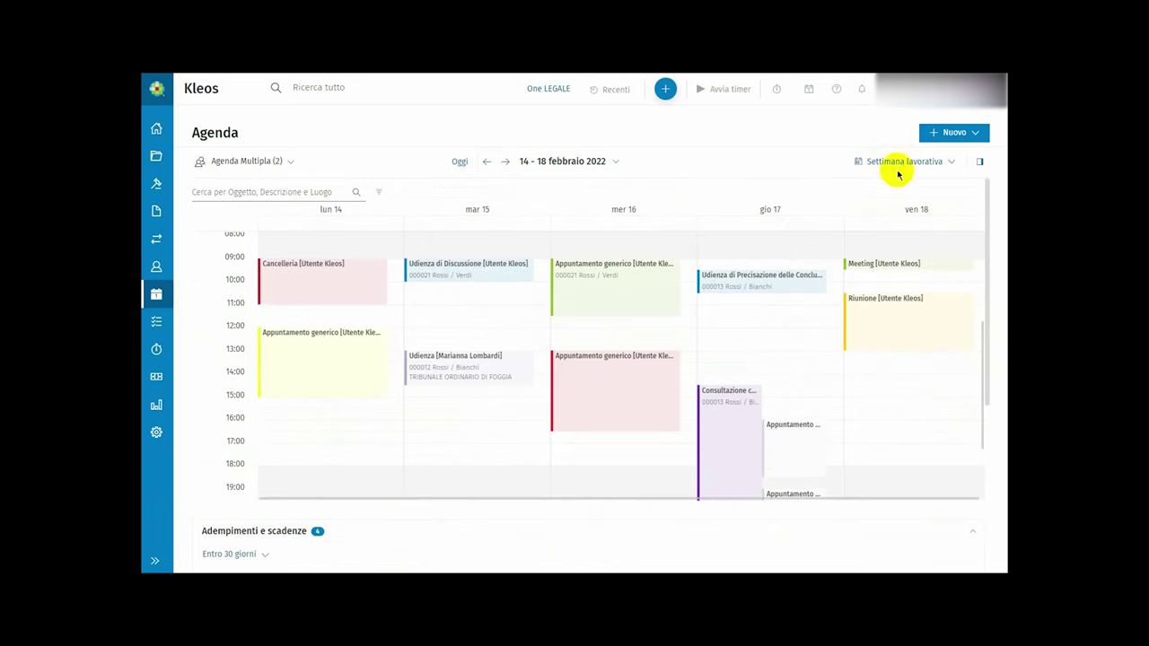
- Start a new appointment with the subject "Appuntamento con cliente" and link it to the Contenzioso civile case found by the client's surname
left_click(940, 133)
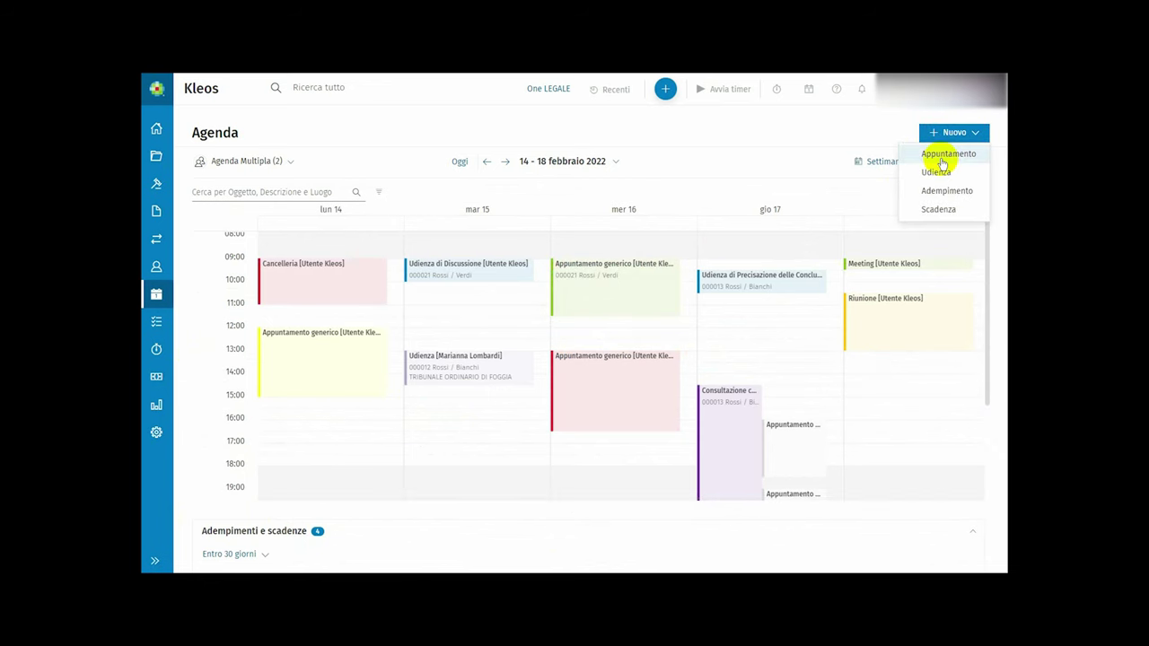
left_click(942, 158)
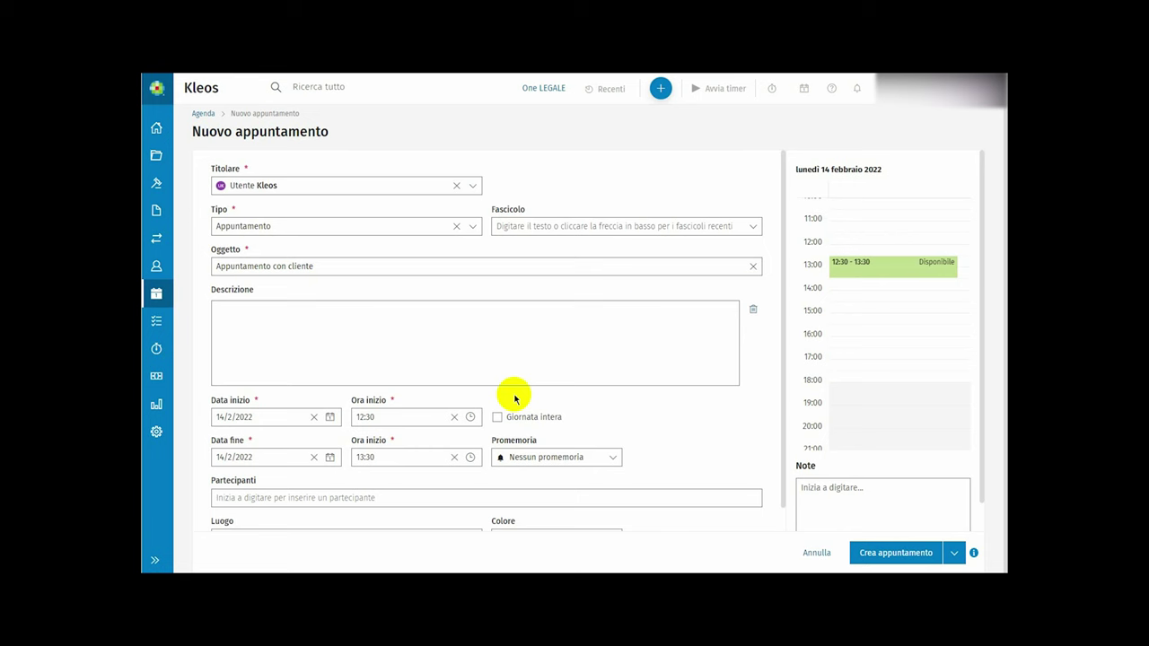
left_click(625, 227)
type("rossi")
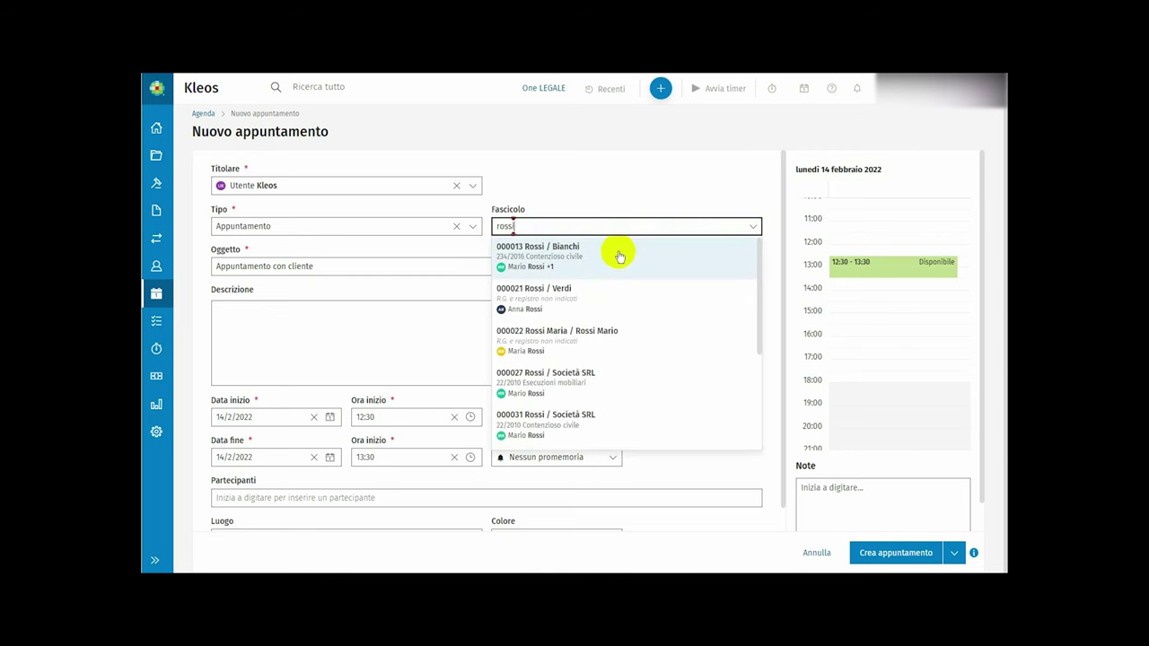
left_click(620, 257)
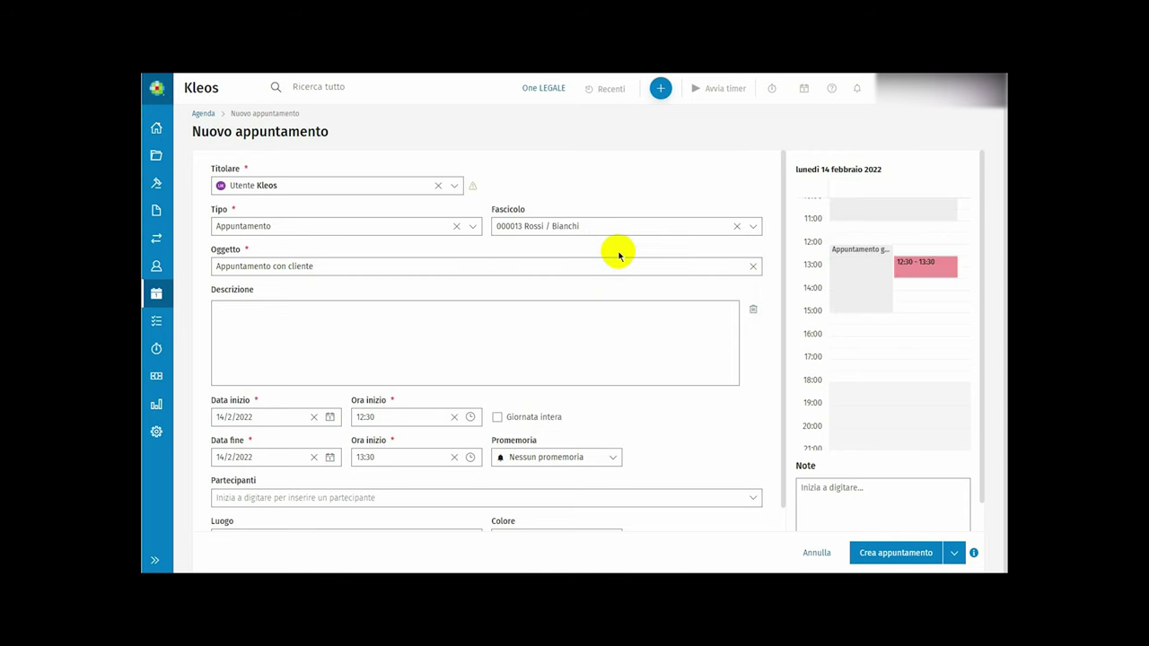
- Set the new client appointment's start time to 16:30 on 14/2/2022
left_click(422, 343)
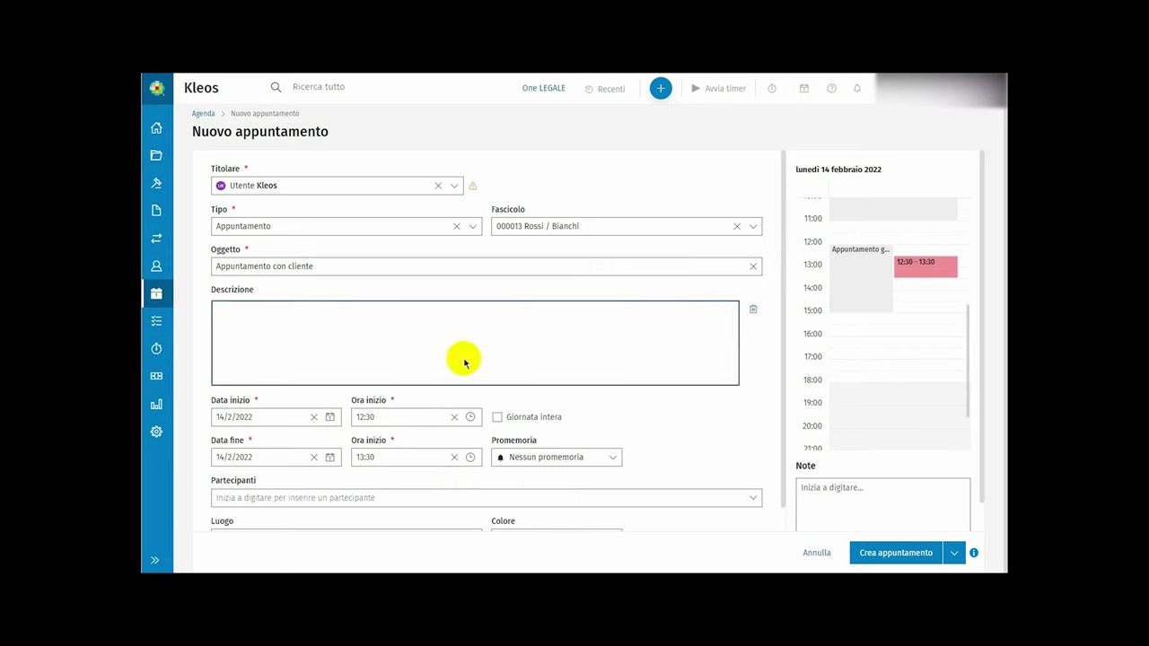
left_click(375, 415)
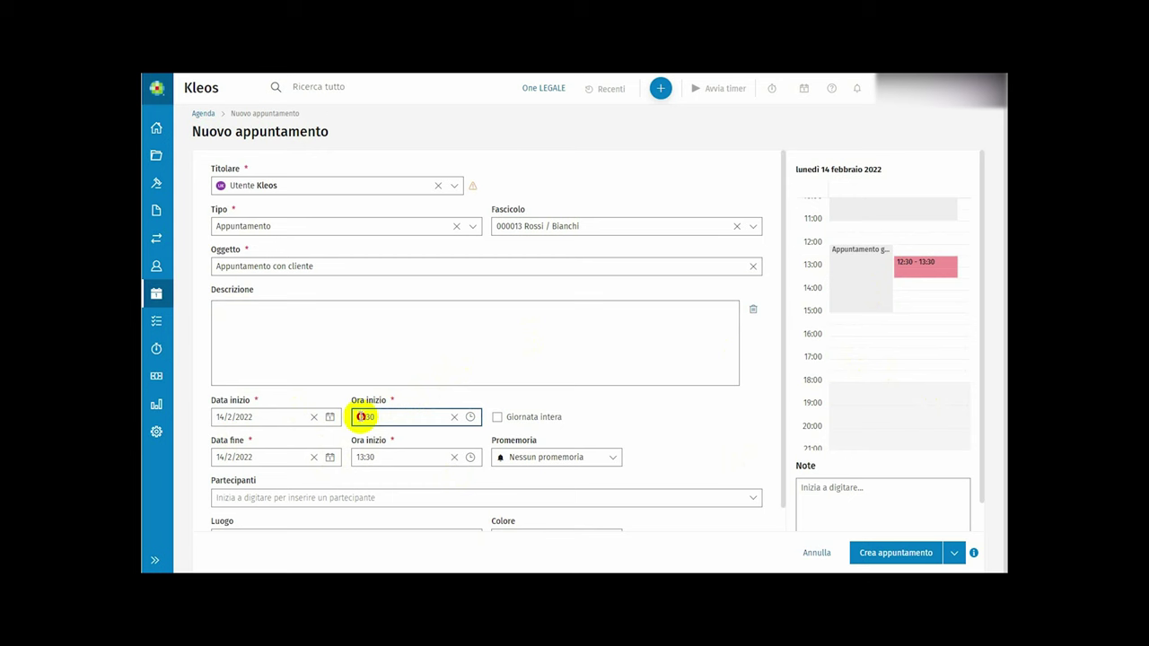
double_click(360, 416)
type("16")
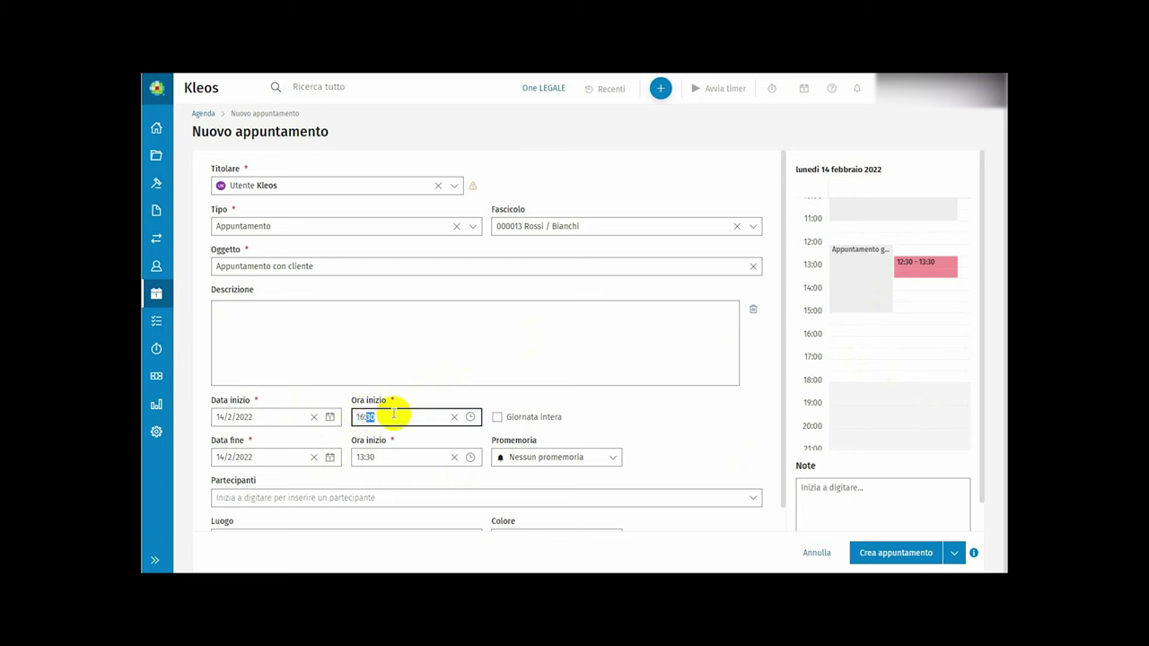
left_click(643, 434)
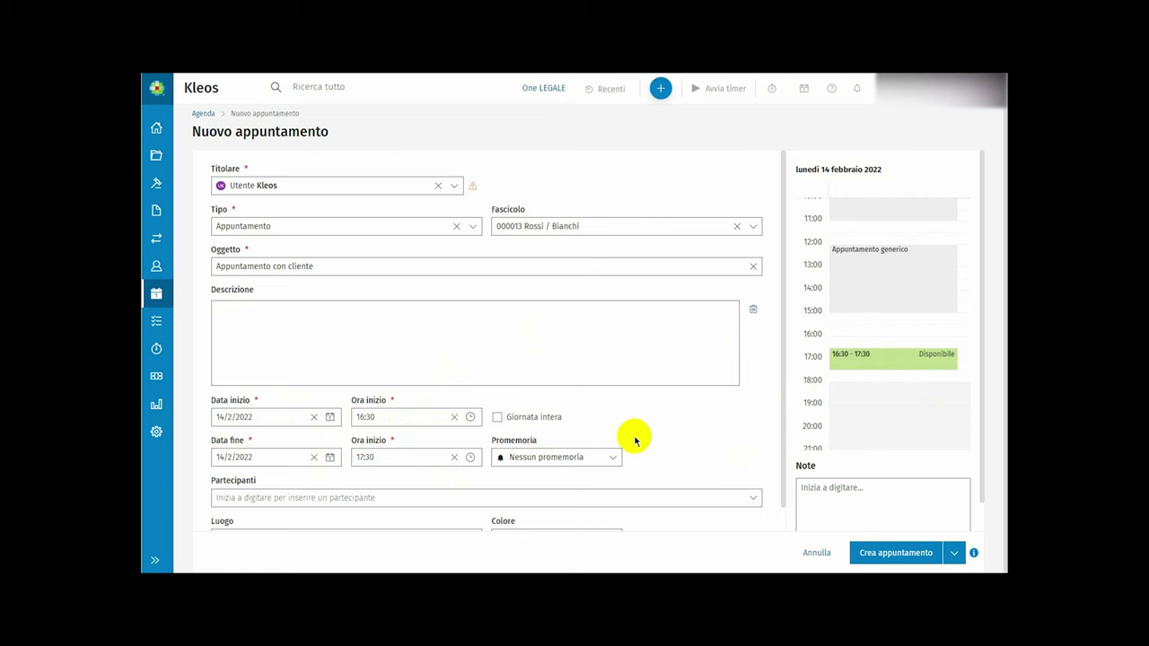
- Find the colleague by surname and add them to the appointment's participants
scroll(635, 441, "down", 1)
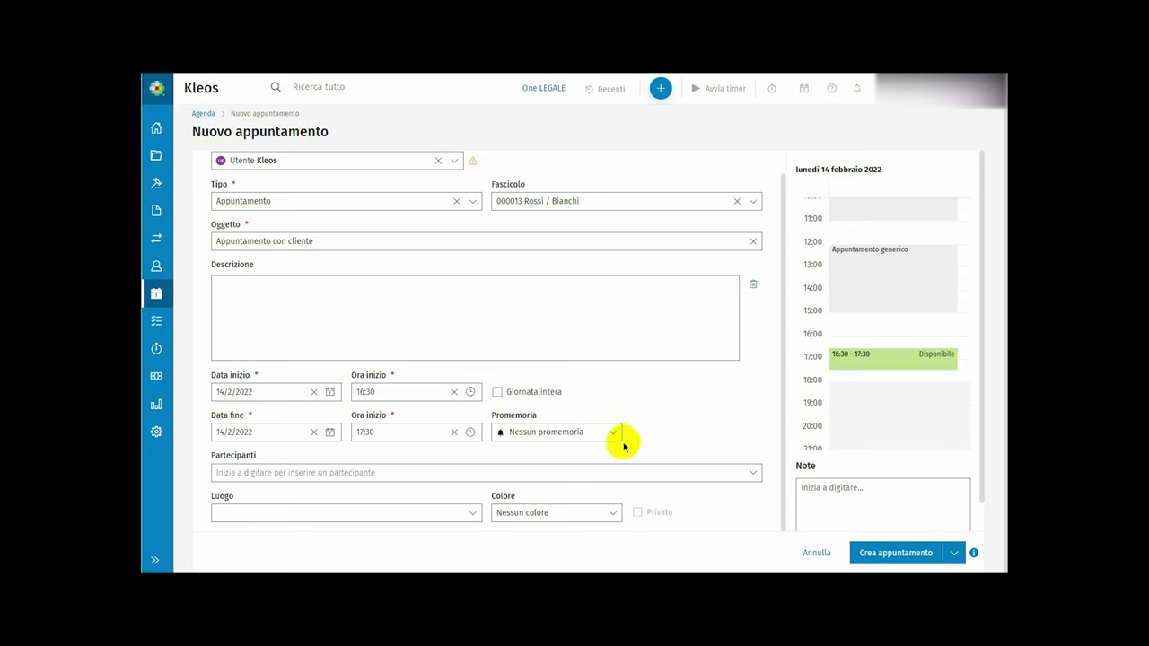
left_click(486, 470)
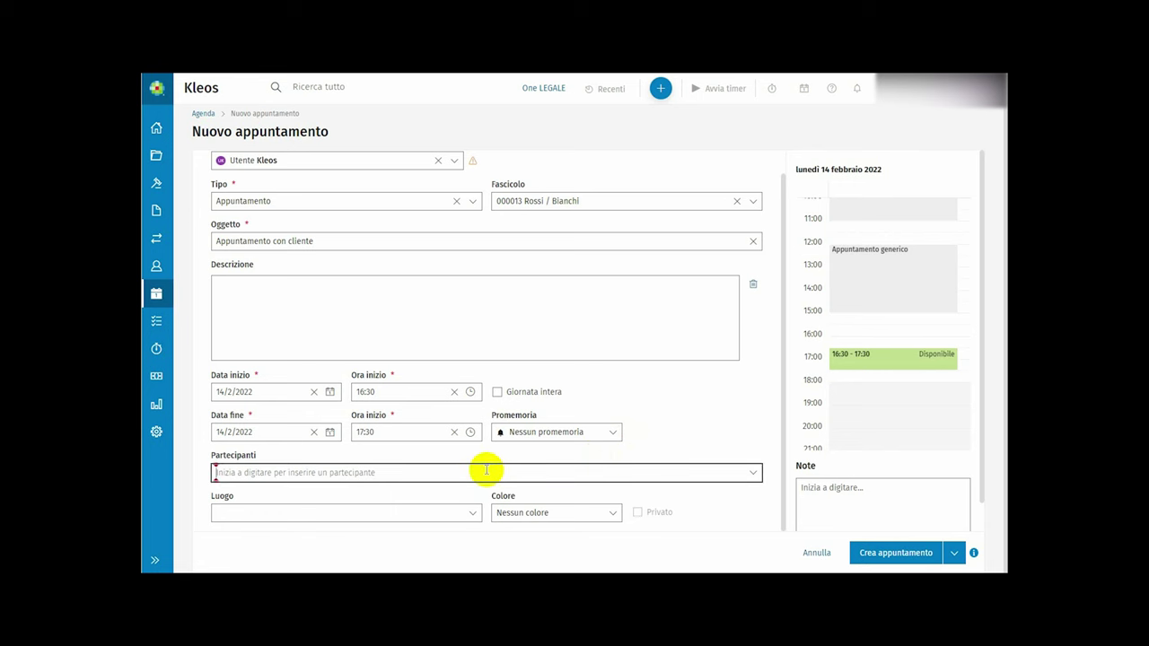
type("lombardi")
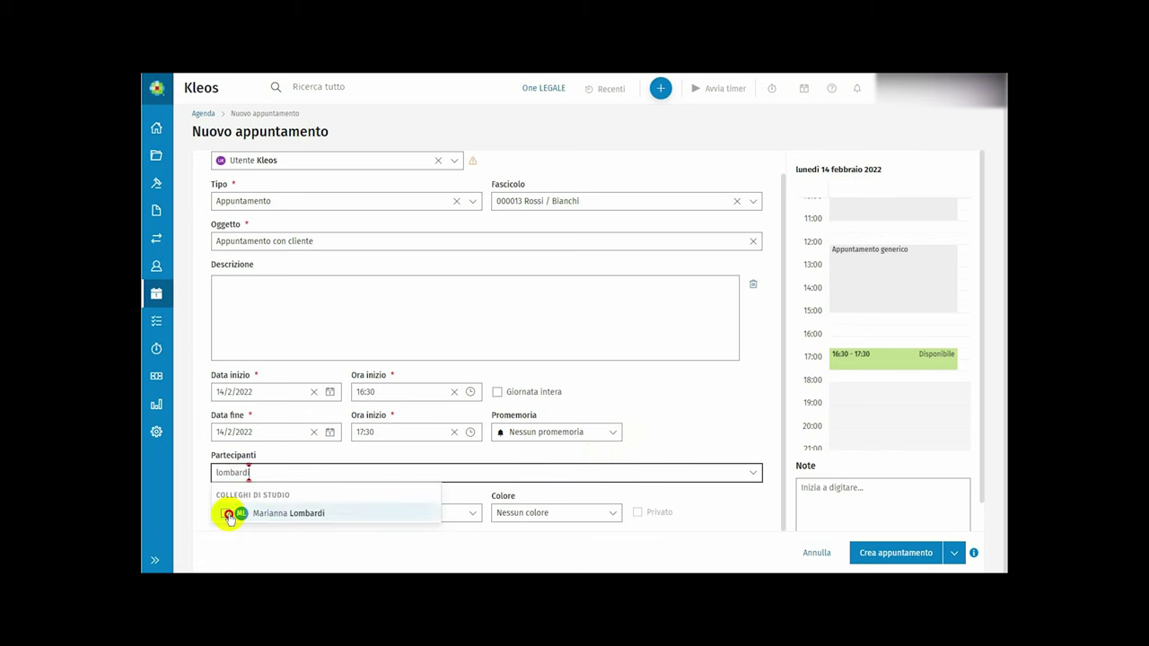
left_click(225, 513)
left_click(709, 398)
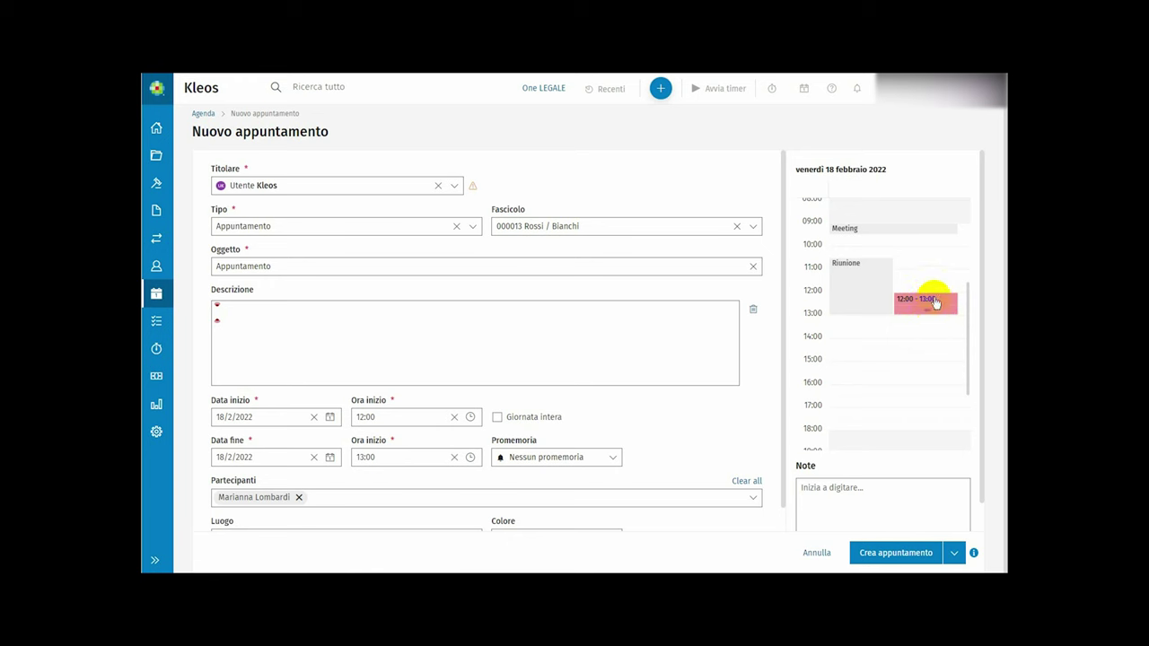
- Move the 18/2/2022 appointment to the free 13:30–16:30 slot and set its reminder to 5 minuti prima
left_click_drag(931, 305, 892, 375)
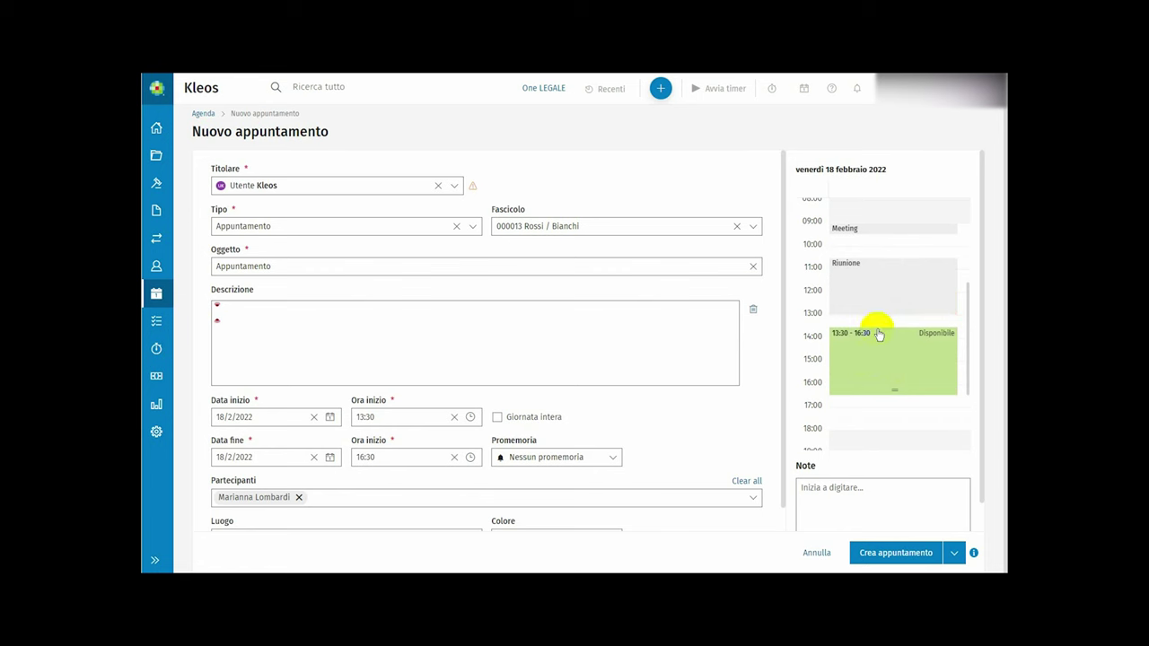
left_click(615, 459)
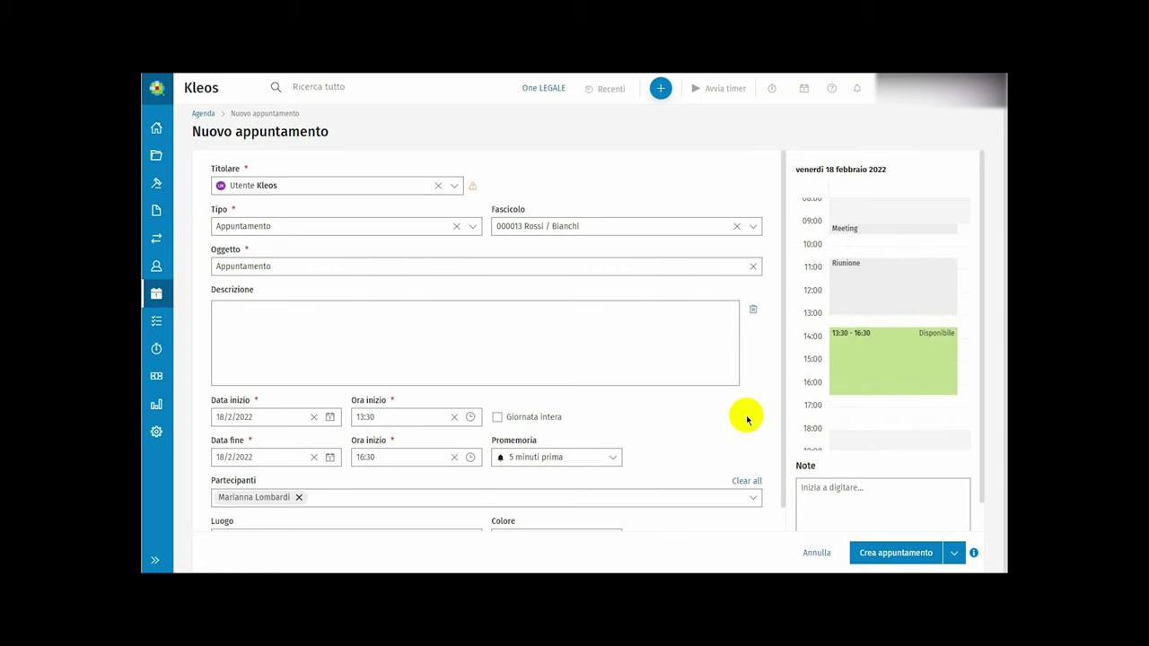
- Mark the appointment as Privato and open the additional options for creating it
scroll(747, 420, "down", 1)
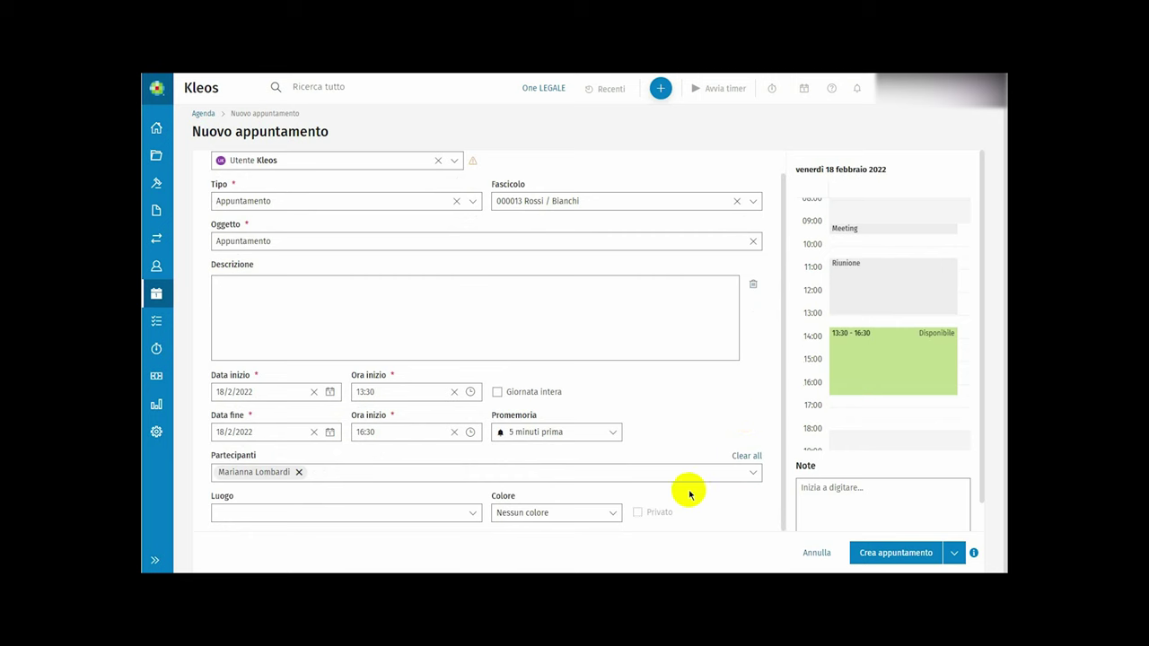
left_click(637, 512)
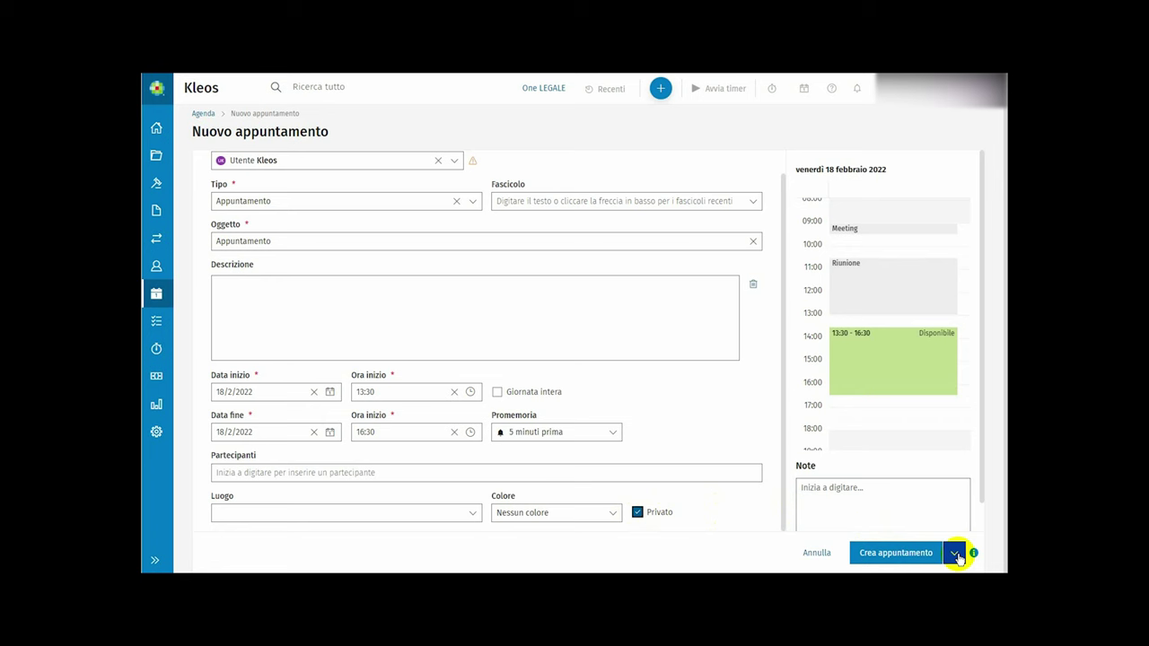
left_click(955, 554)
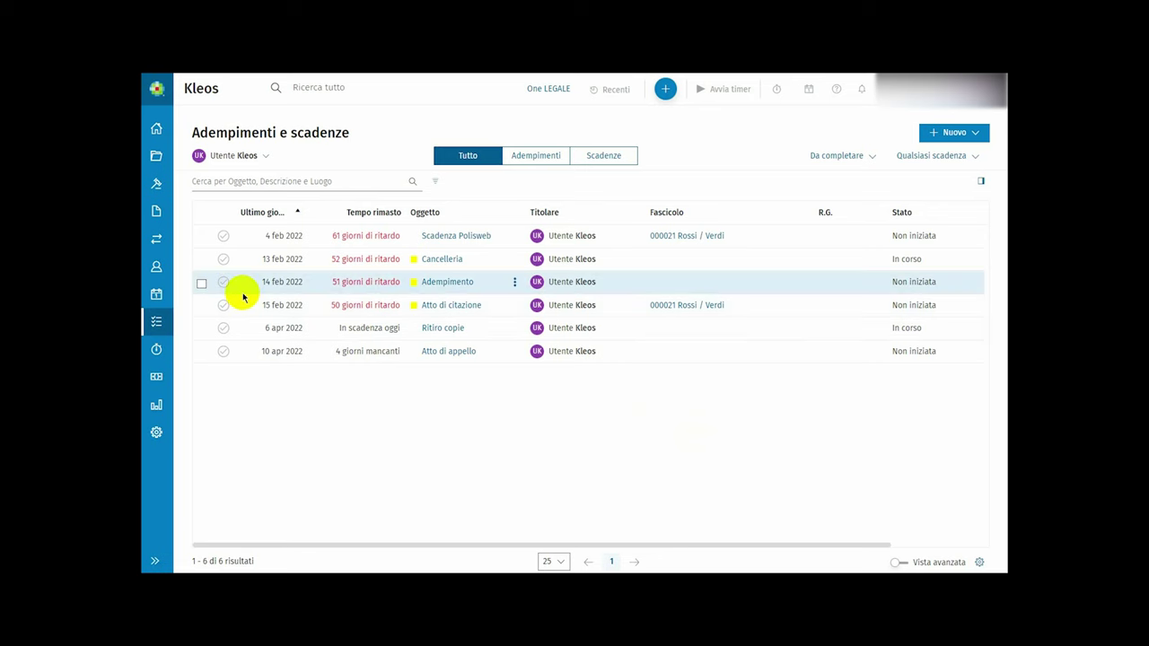
- Return to the agenda and review the Adempimenti e scadenze section below the 14–18 febbraio calendar
left_click(172, 298)
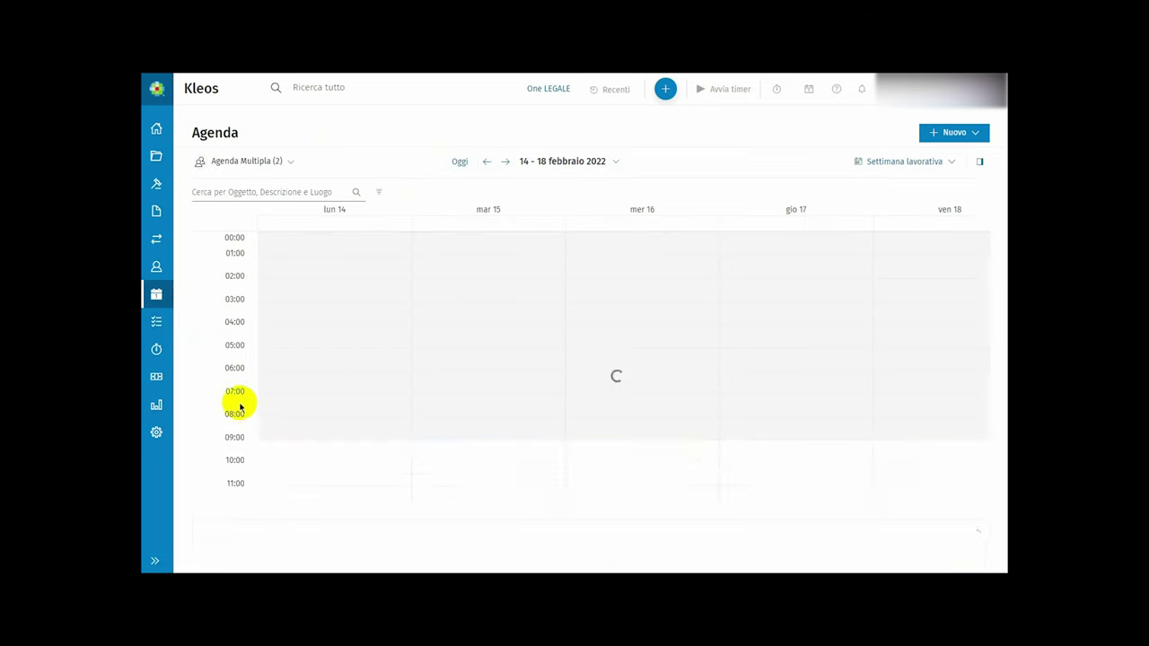
scroll(205, 436, "down", 5)
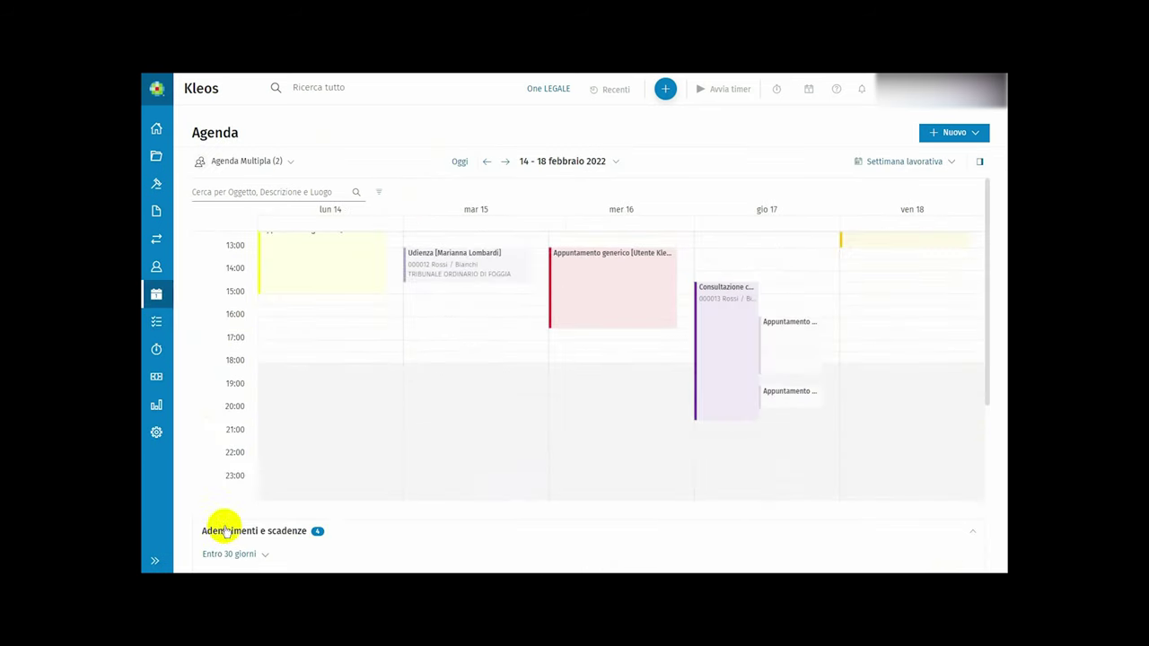
left_click(292, 530)
scroll(293, 532, "down", 3)
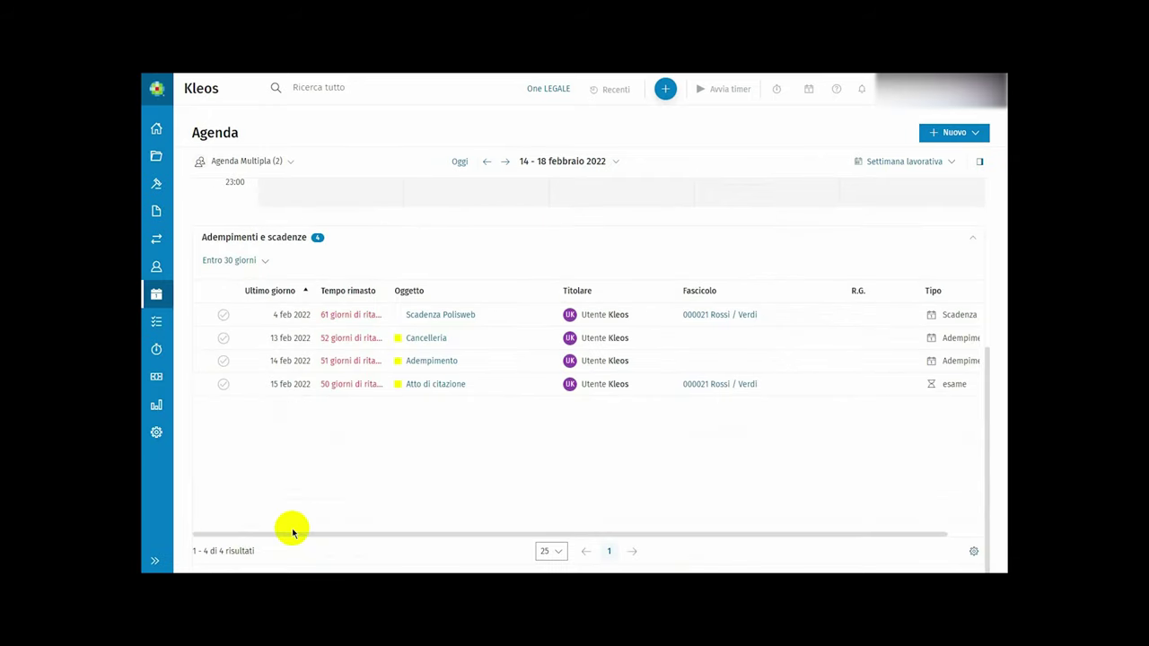
- Check the Adempimenti e scadenze list on its own page and in the Home dashboard widget
left_click(158, 329)
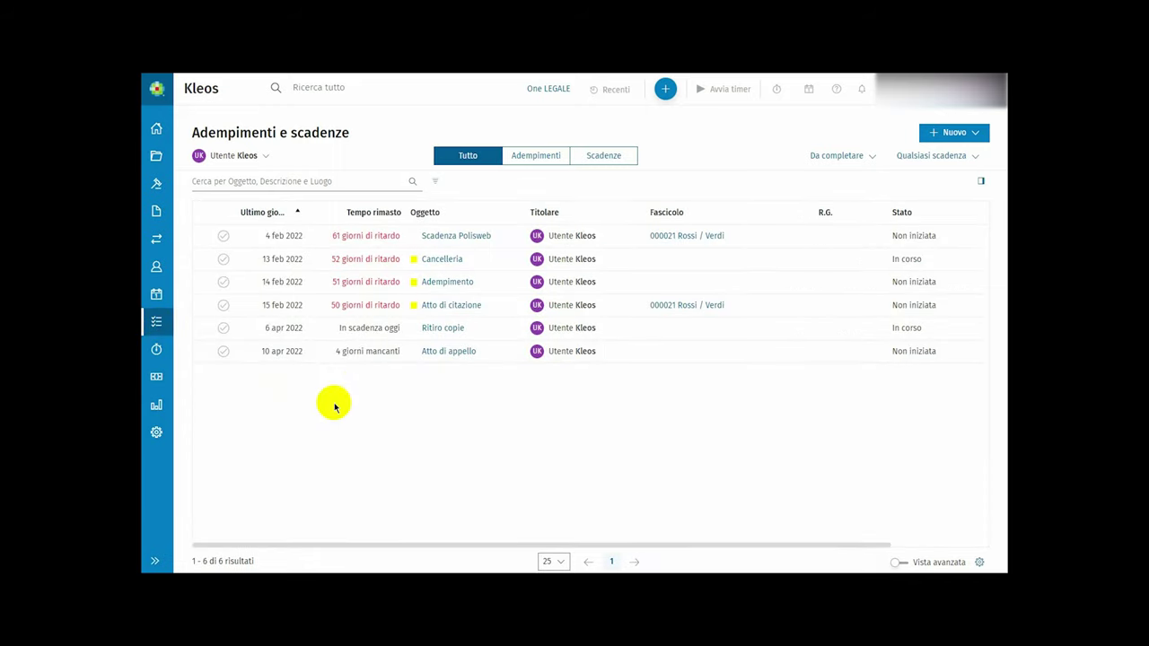
left_click(156, 129)
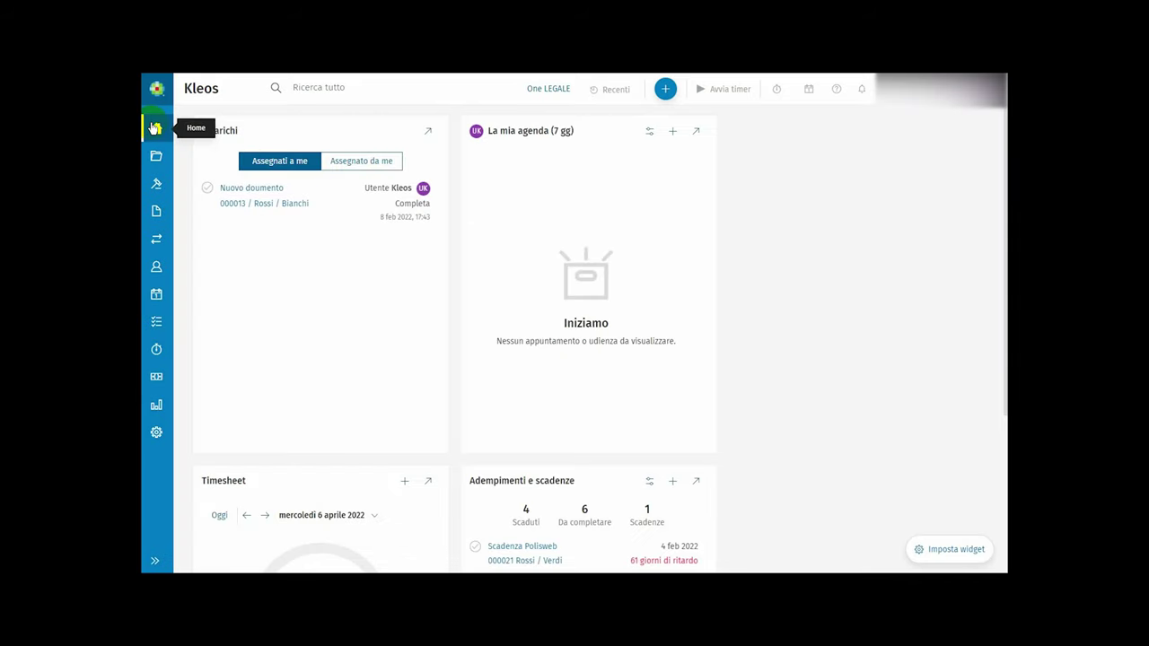
scroll(534, 260, "down", 3)
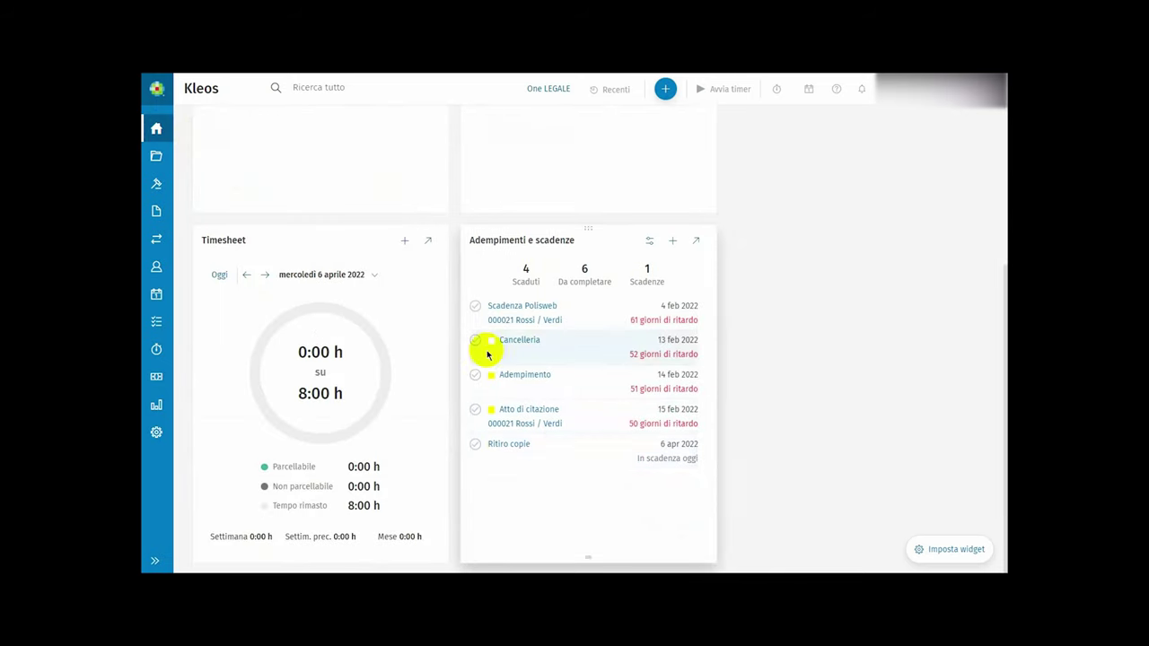
scroll(454, 296, "up", 3)
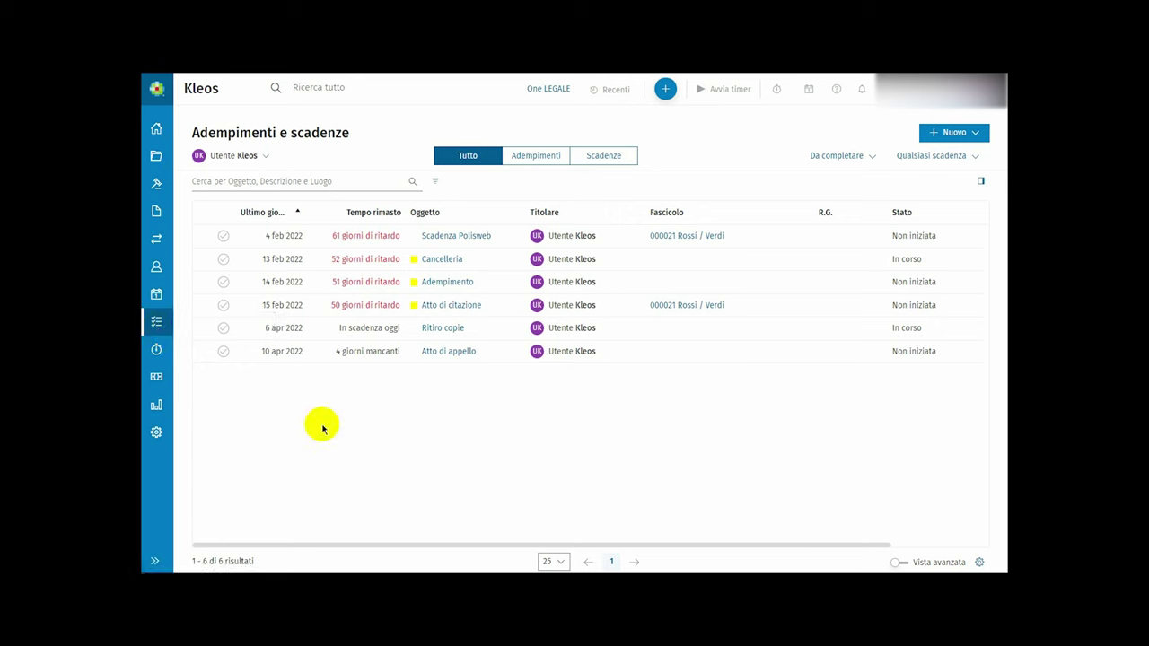
- Examine the search field and the completion and due-date filter options of the Adempimenti e scadenze list
left_click(267, 183)
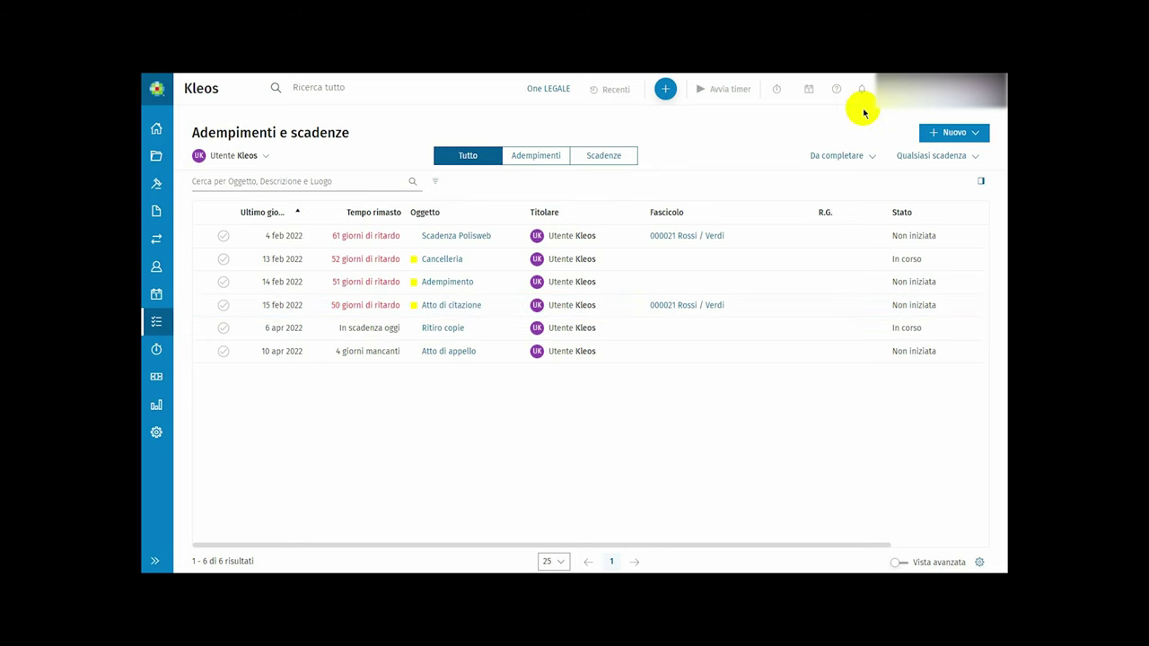
left_click(867, 155)
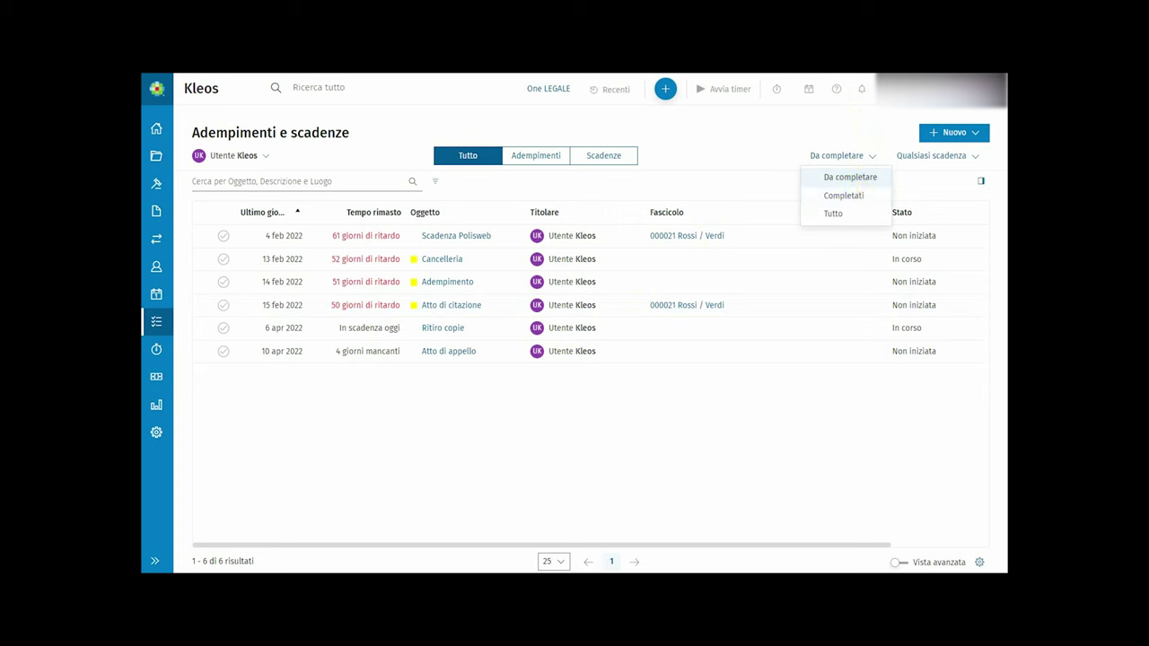
left_click(978, 158)
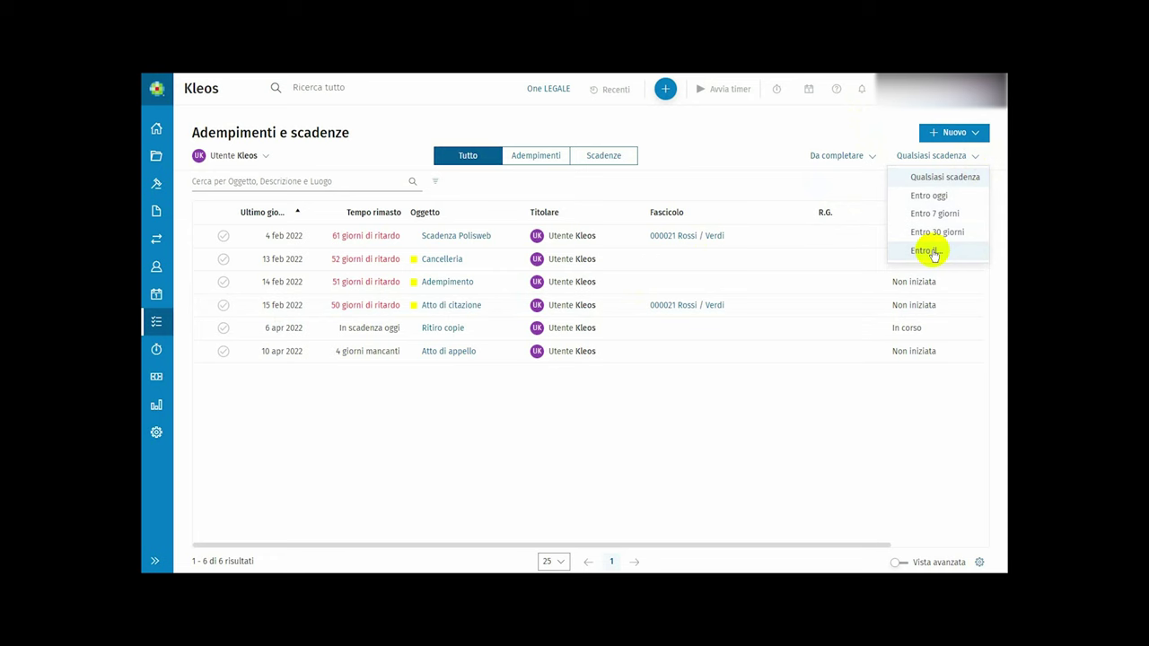
left_click(530, 468)
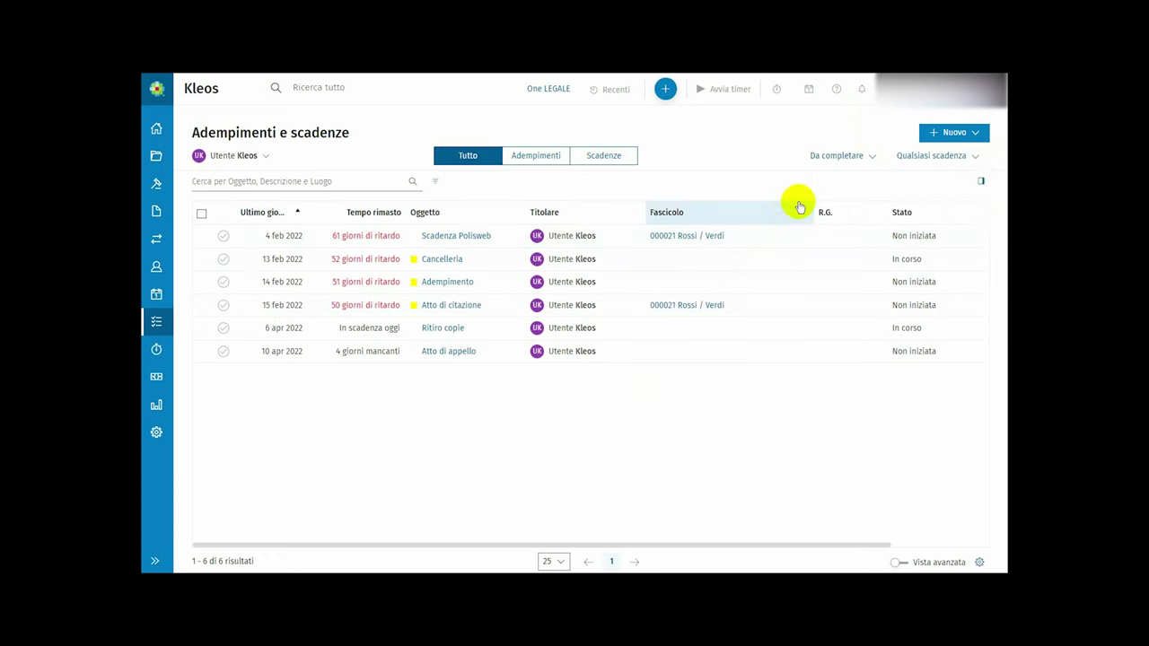
- Start a new adempimento and set its Tipo to Adempimento
left_click(975, 133)
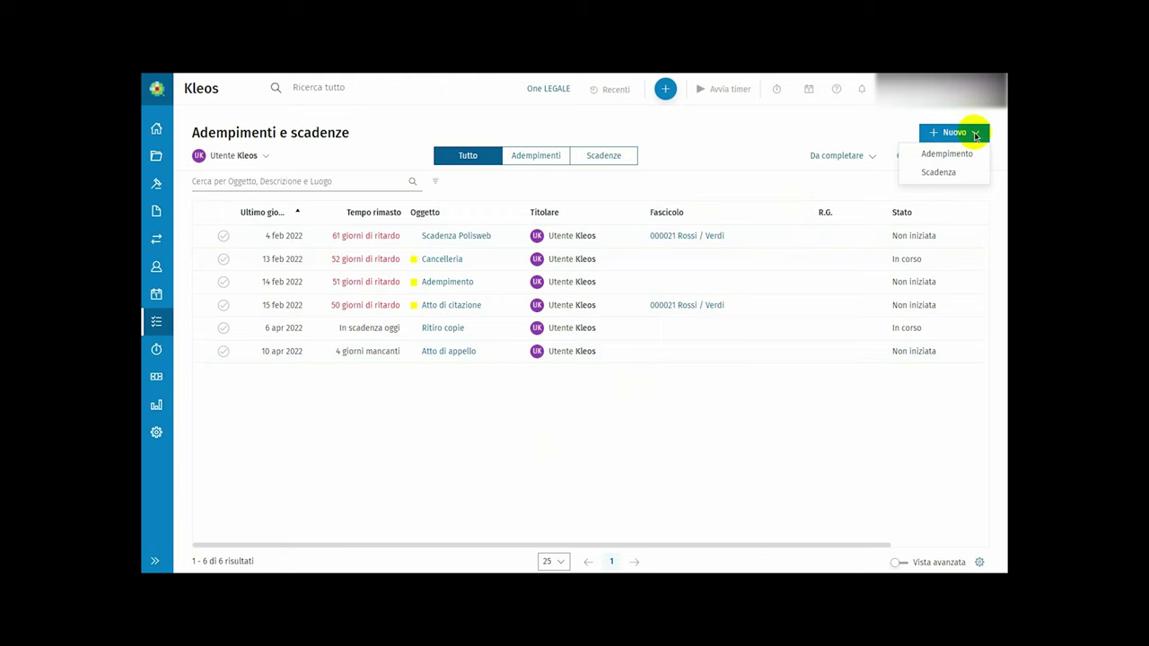
left_click(941, 154)
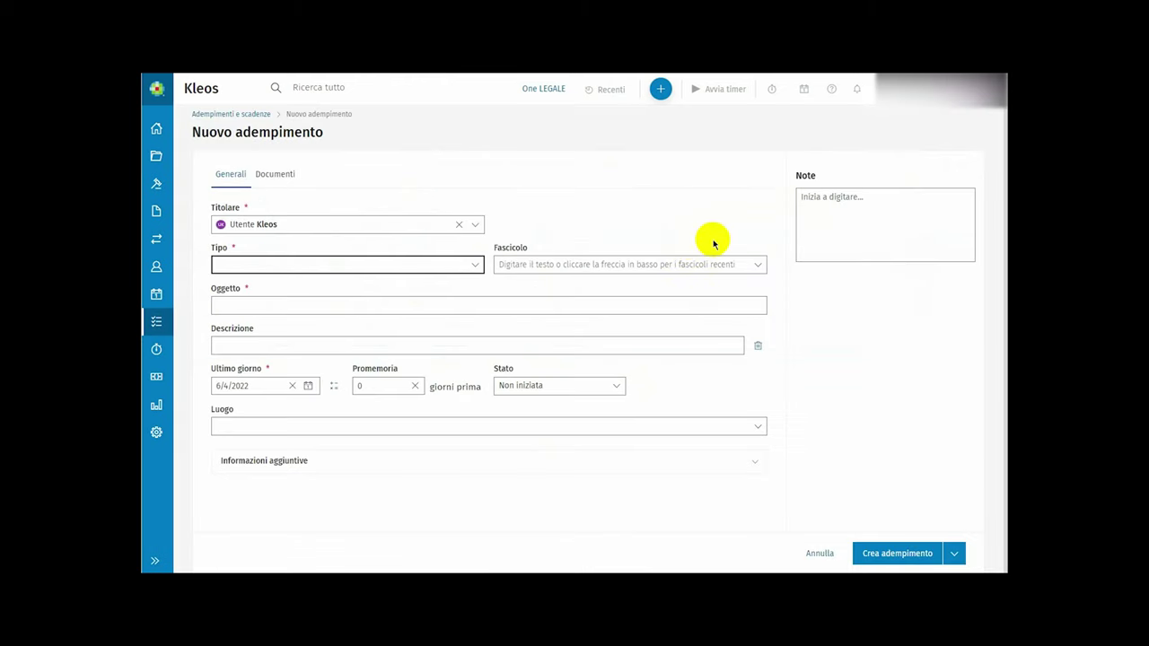
left_click(471, 265)
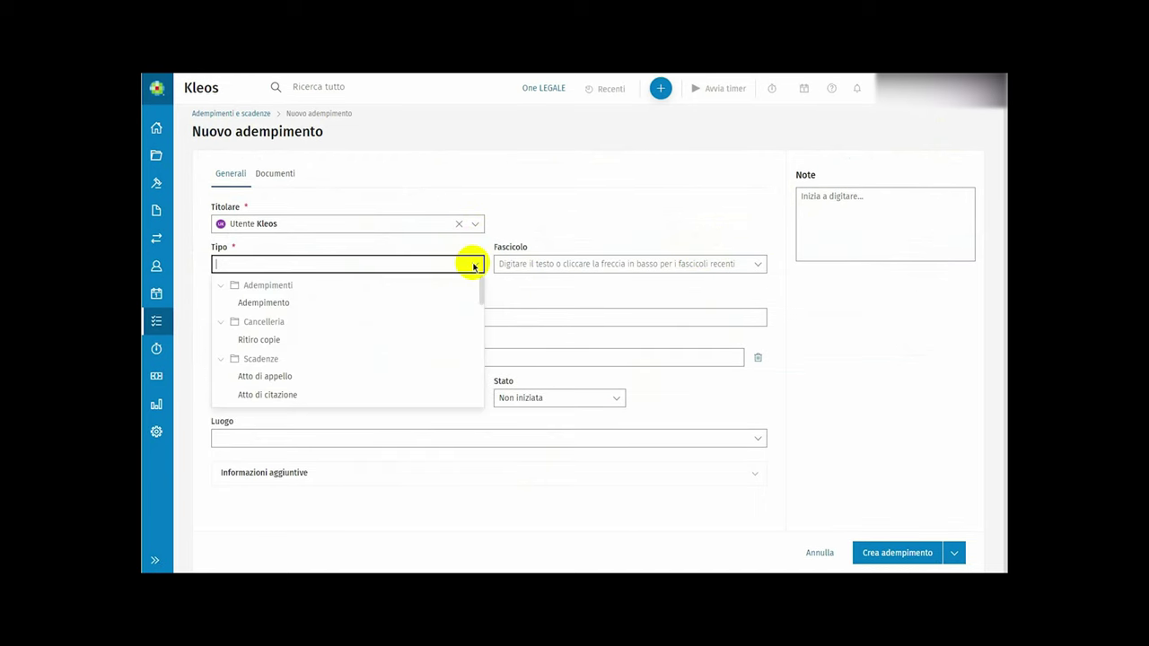
left_click(354, 303)
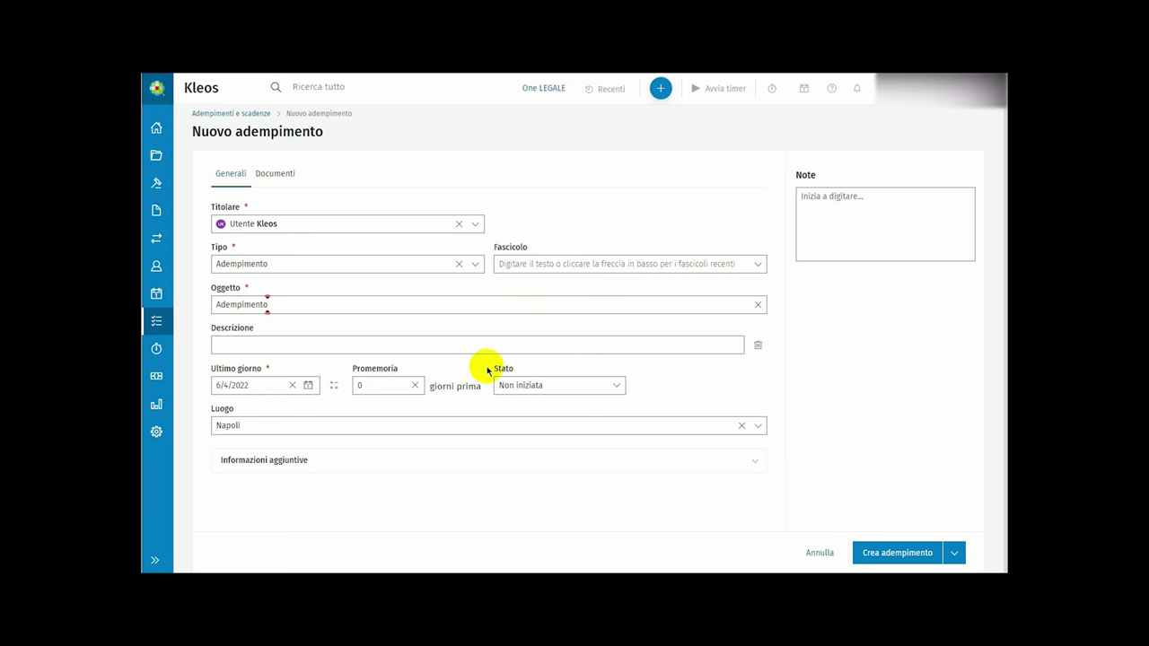
- Link the new adempimento to the case found by the client's surname, leaving the description empty
left_click(635, 263)
type("rossi")
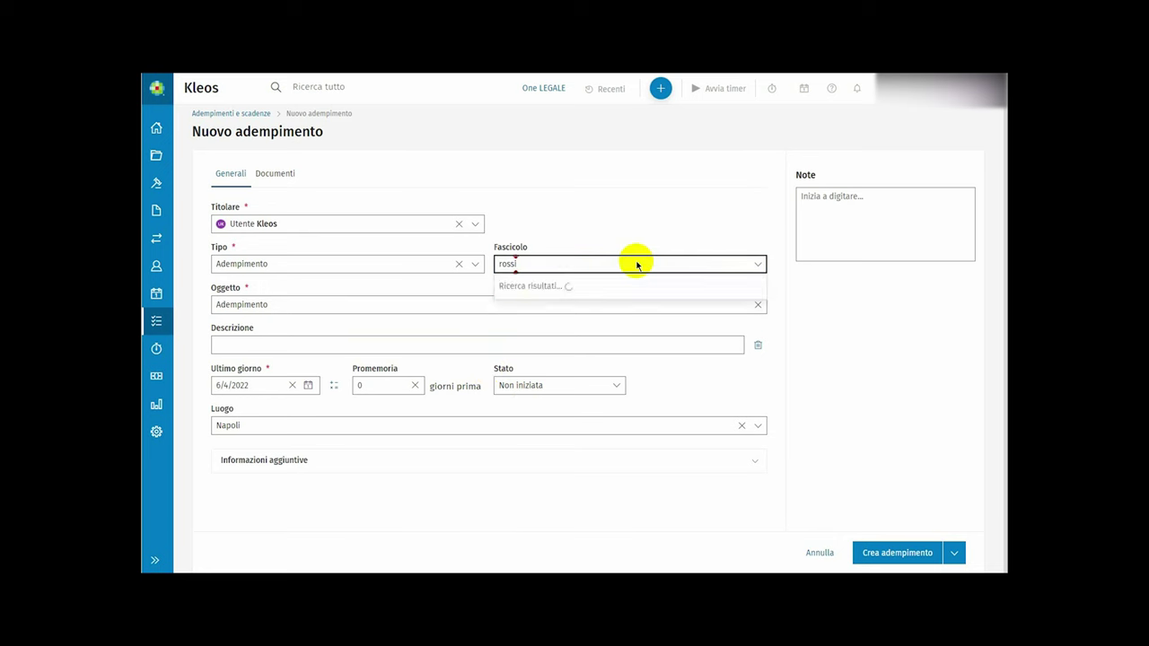
left_click(617, 293)
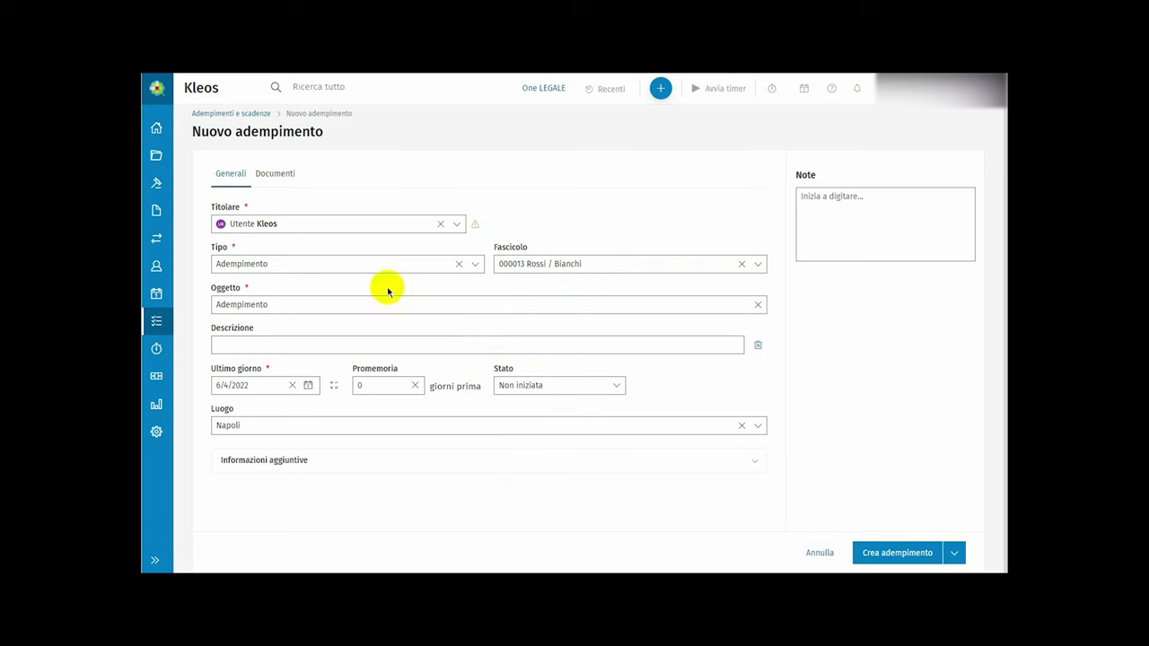
left_click(303, 343)
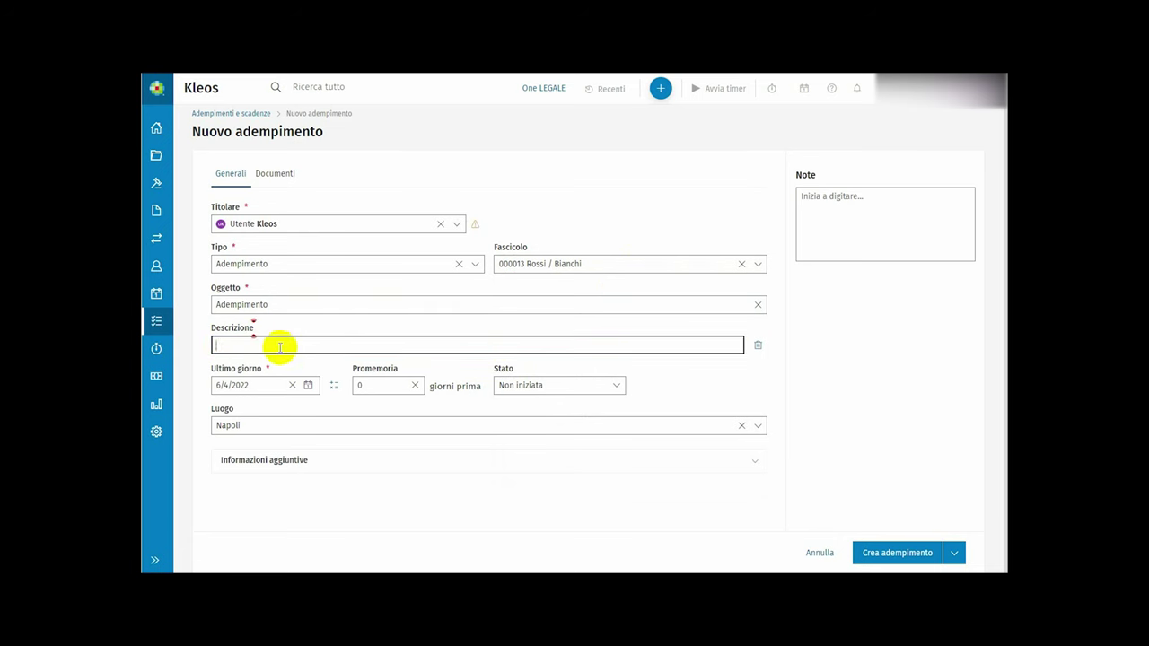
key("Tab")
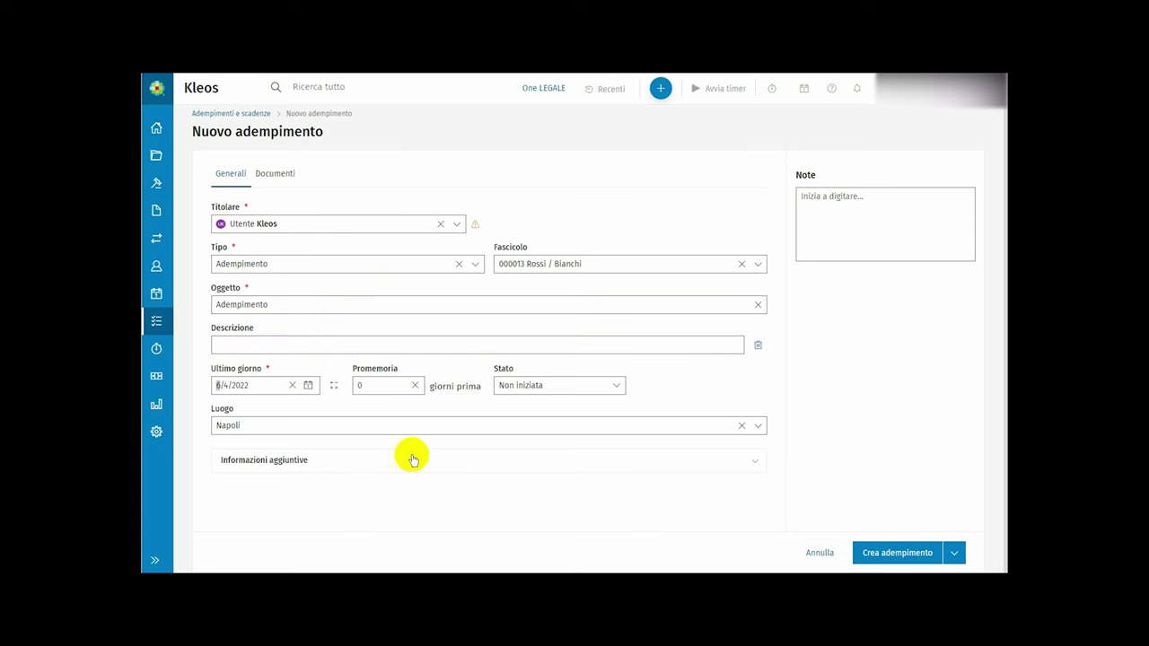
- Calculate the adempimento's Ultimo giorno from 6/4/2022 with 0 Giorni Dopo, enabling Giorni liberi and Sospensione feriale, and confirm the deadline
left_click(255, 389)
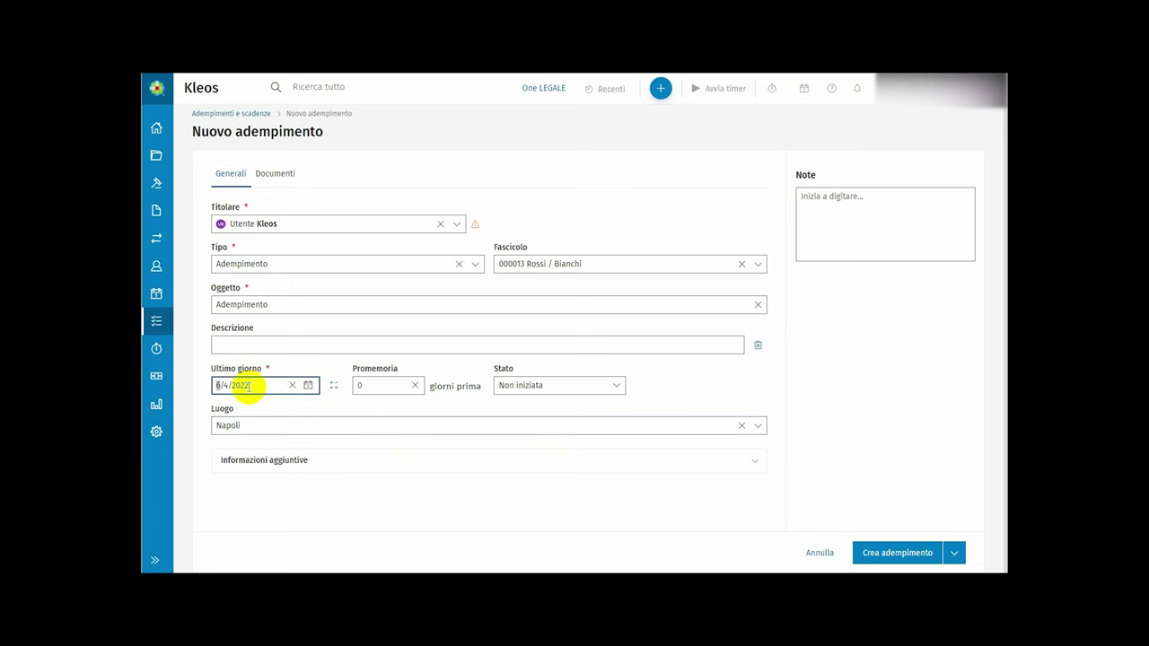
left_click(330, 386)
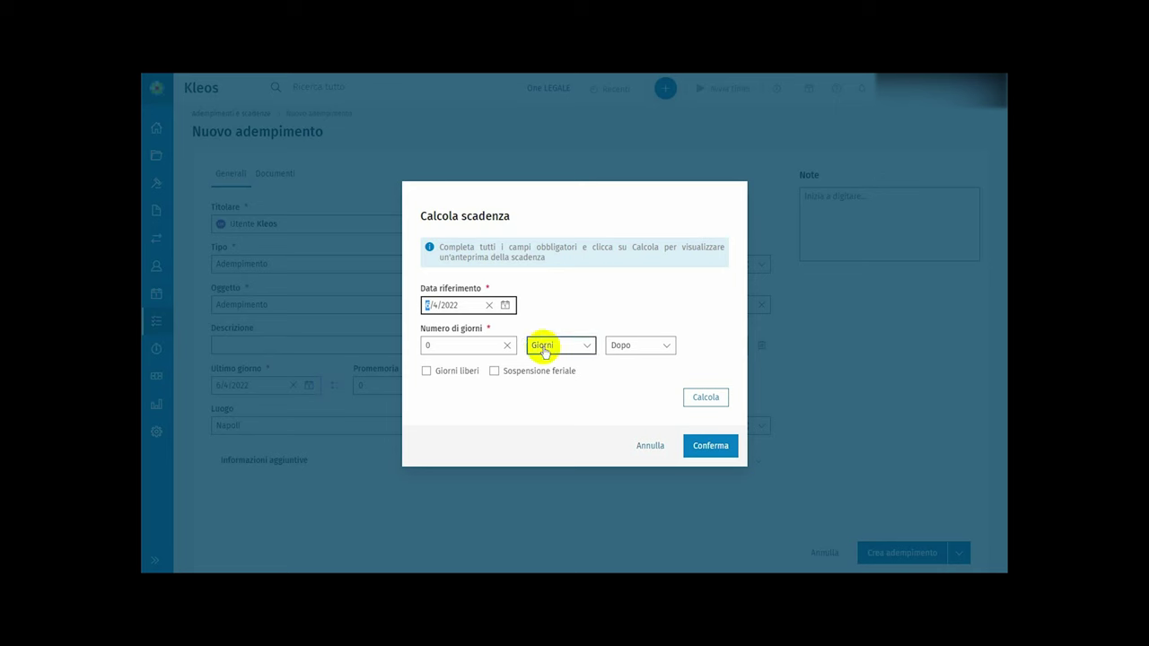
left_click(584, 348)
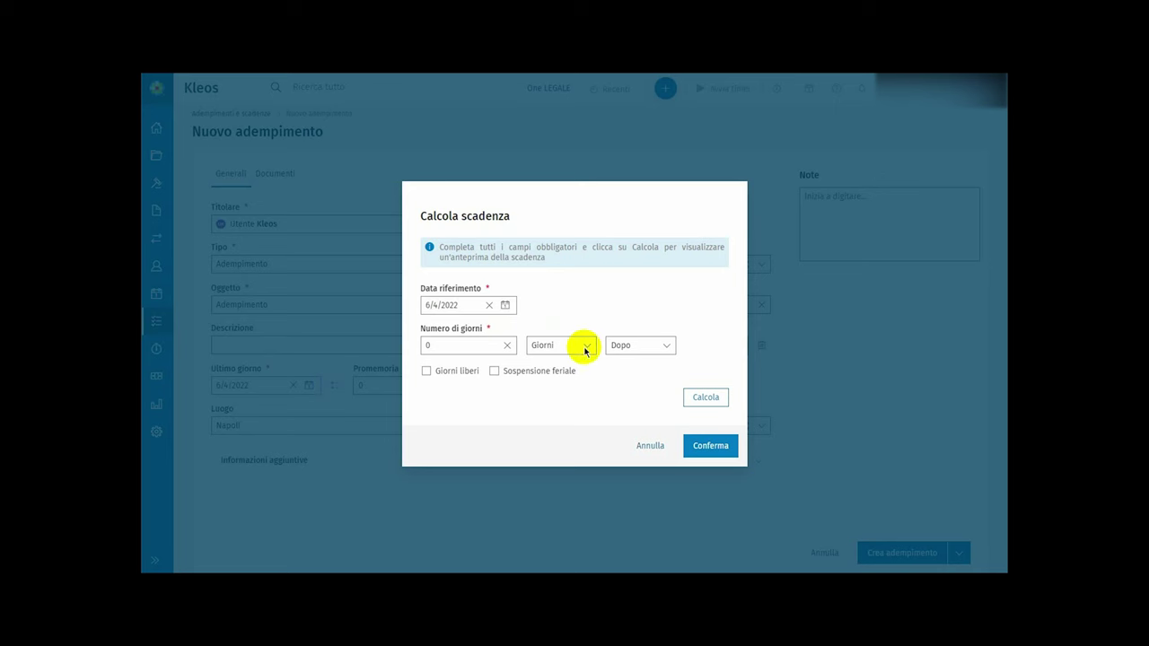
left_click(664, 348)
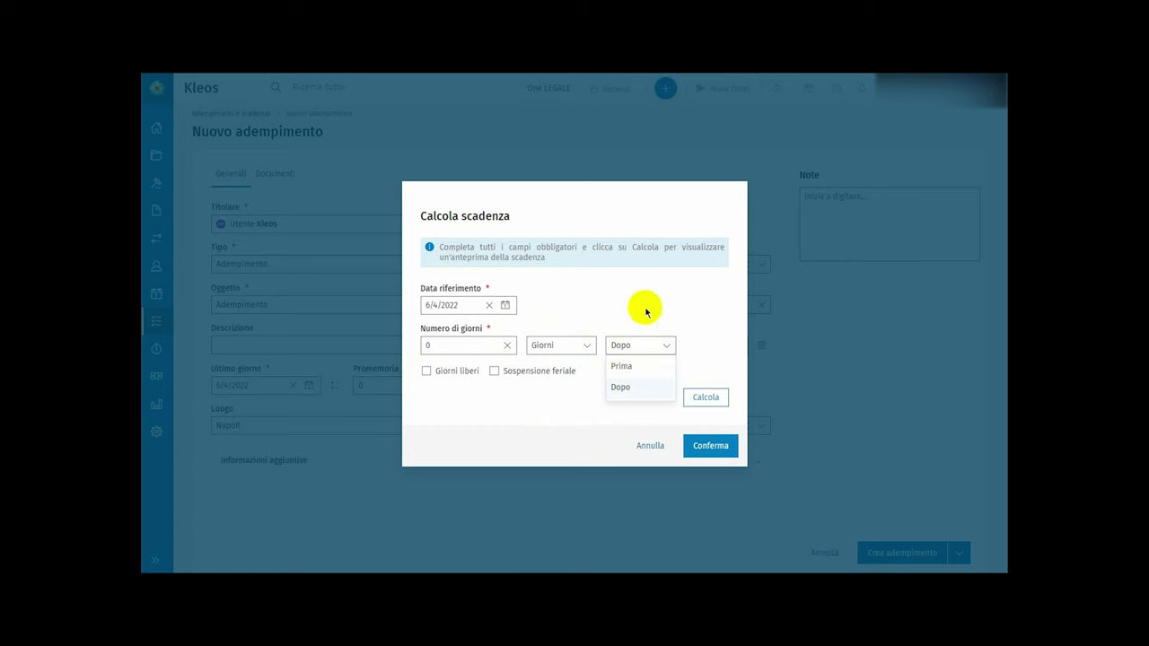
left_click(470, 304)
double_click(429, 305)
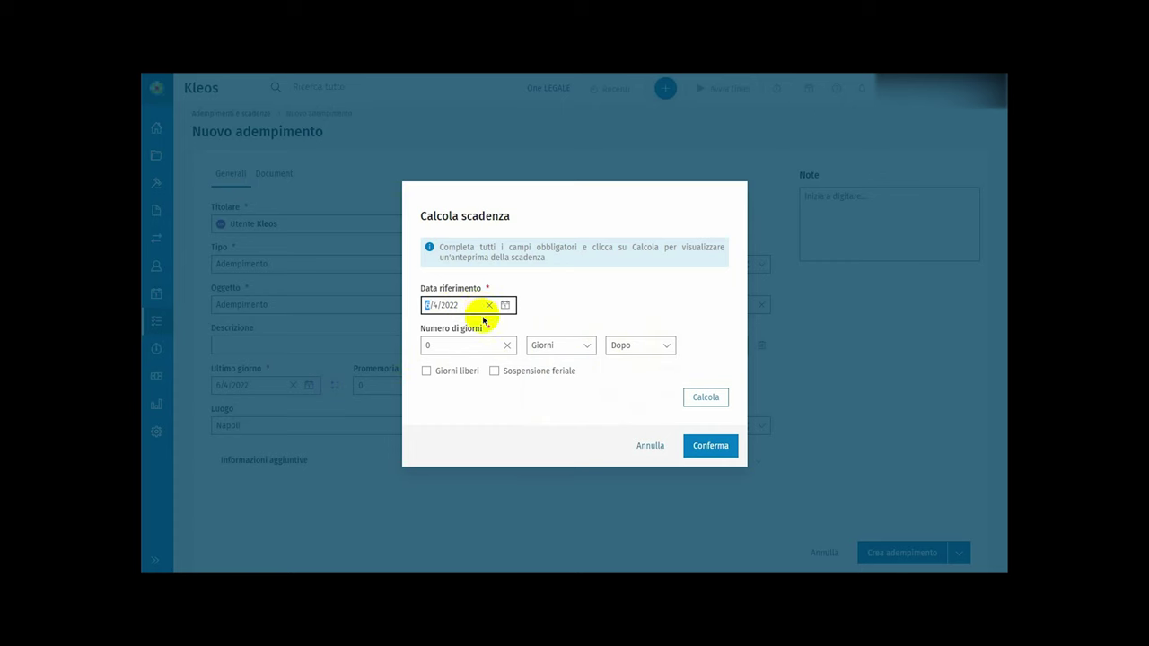
left_click(474, 371)
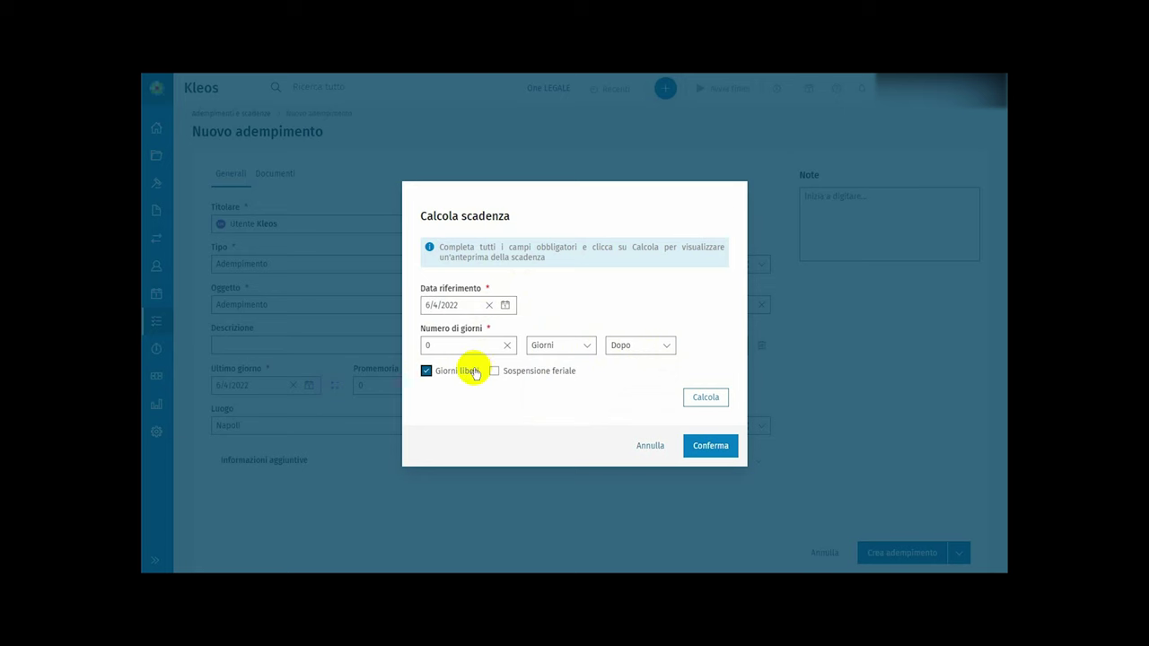
left_click(558, 371)
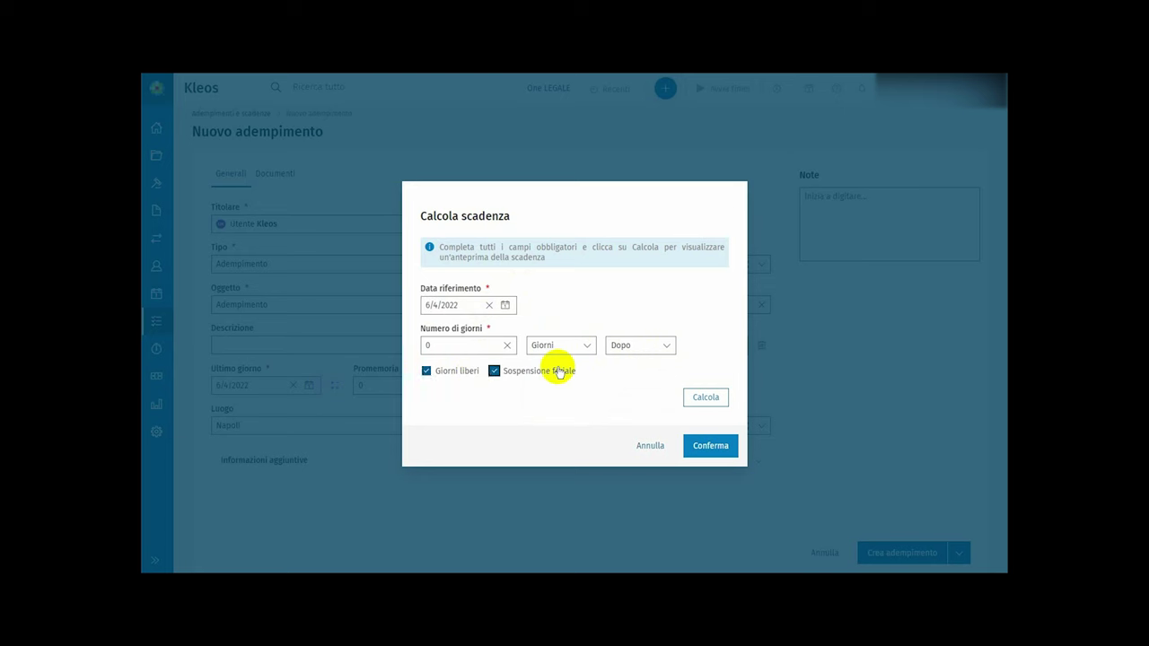
left_click(703, 397)
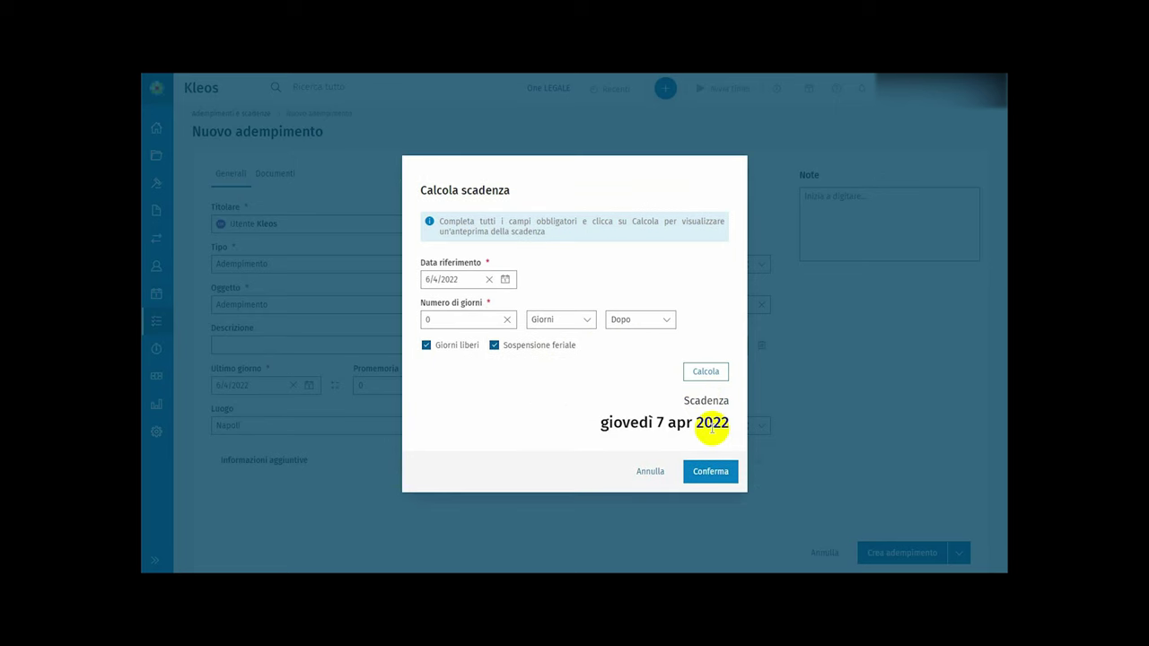
left_click(699, 475)
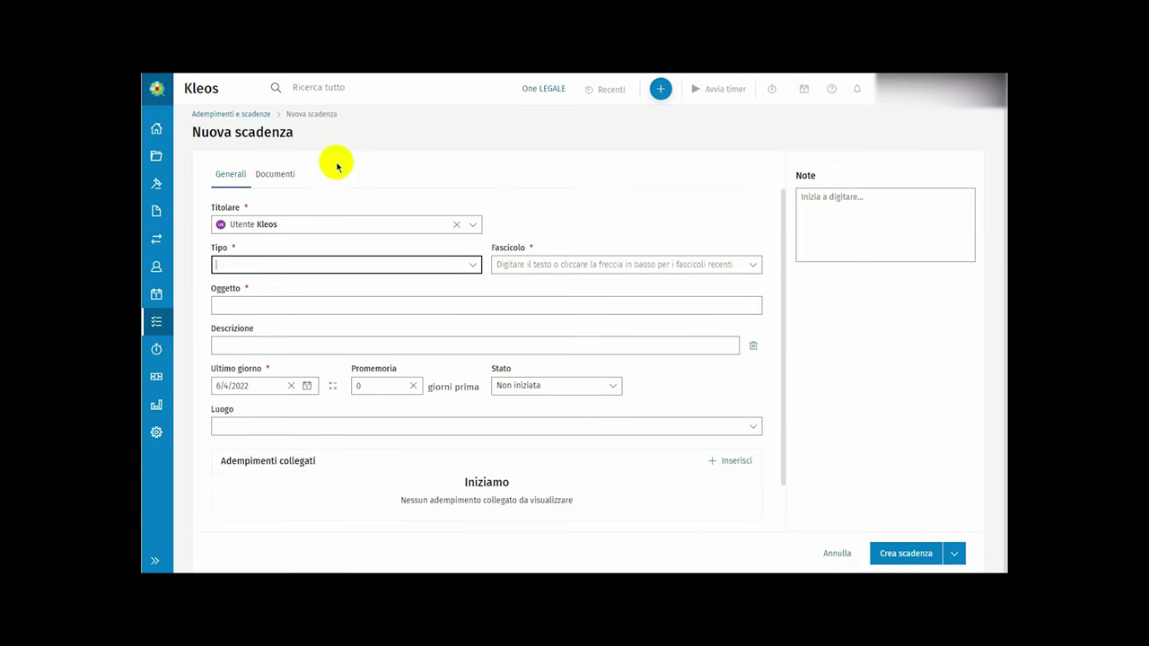
- Insert linked adempimenti in the new scadenza
left_click(733, 461)
left_click(734, 473)
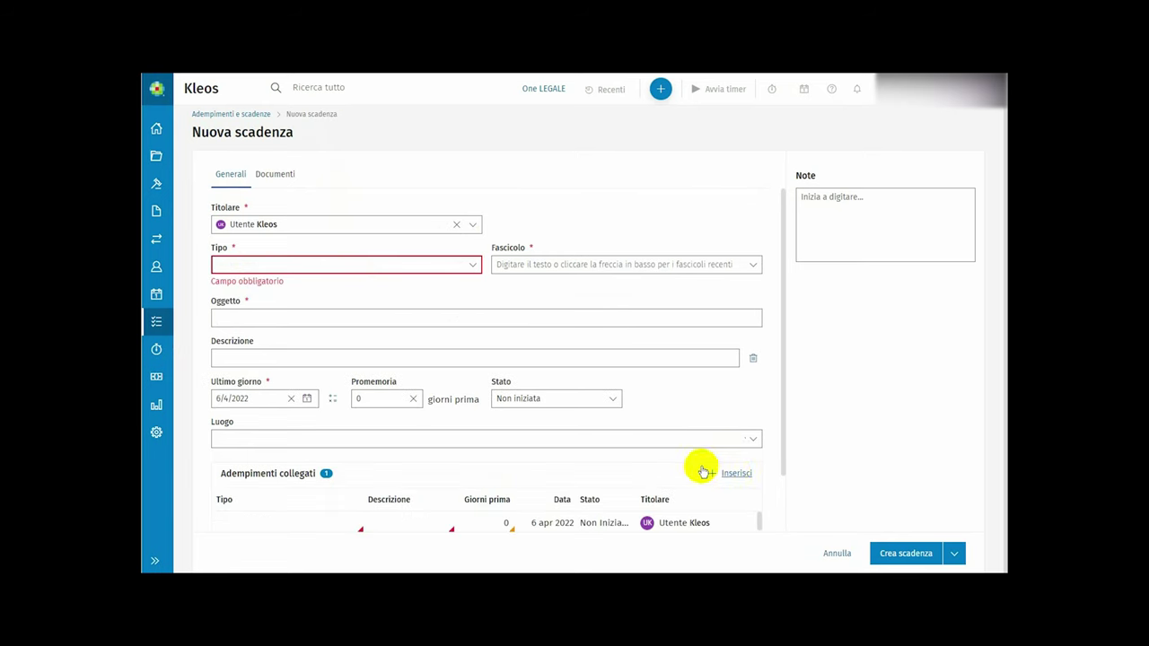
scroll(697, 467, "down", 1)
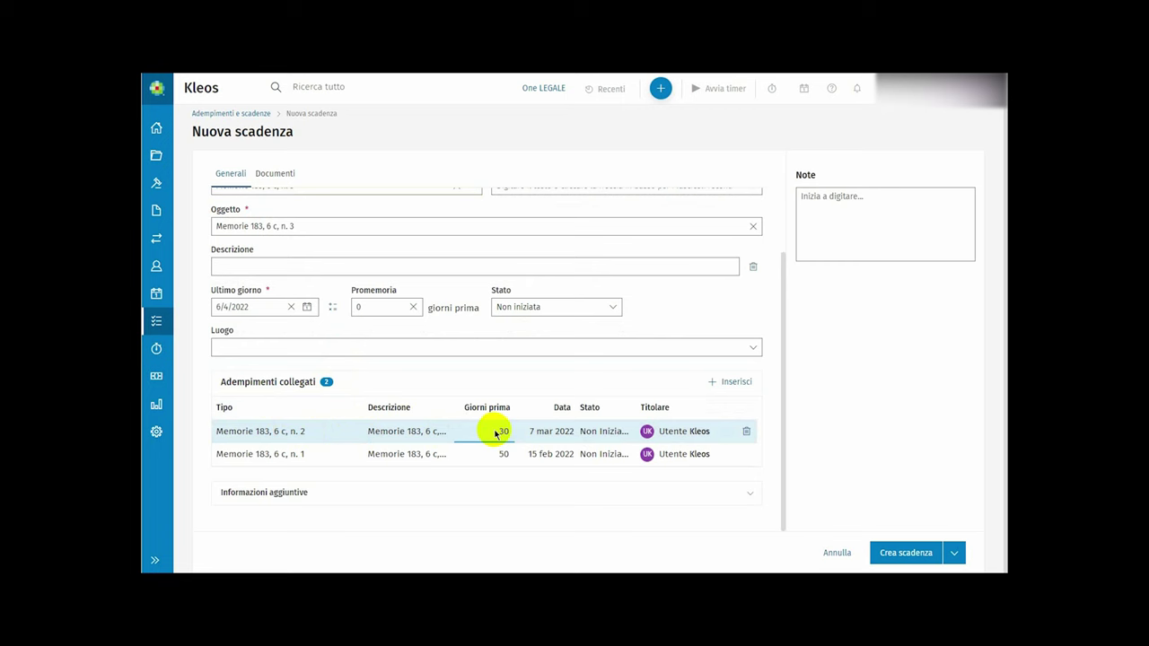
- Examine the new scadenza's Ultimo giorno and Promemoria and the Giorni prima of its linked Memorie 183 adempimenti
left_click(252, 307)
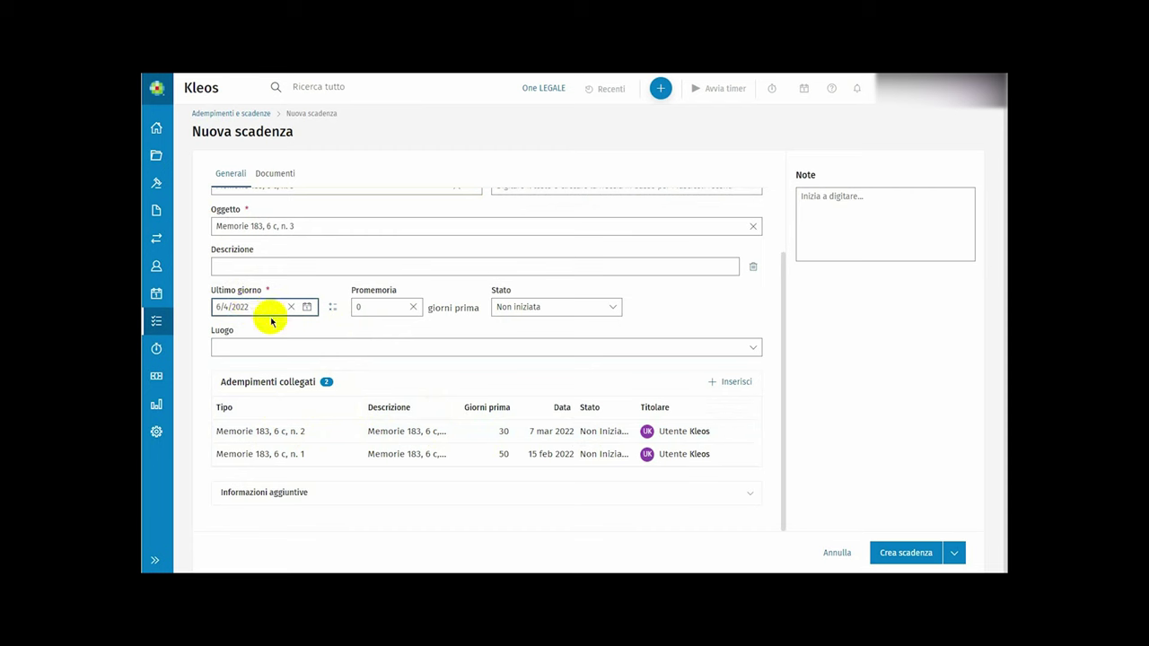
left_click(502, 432)
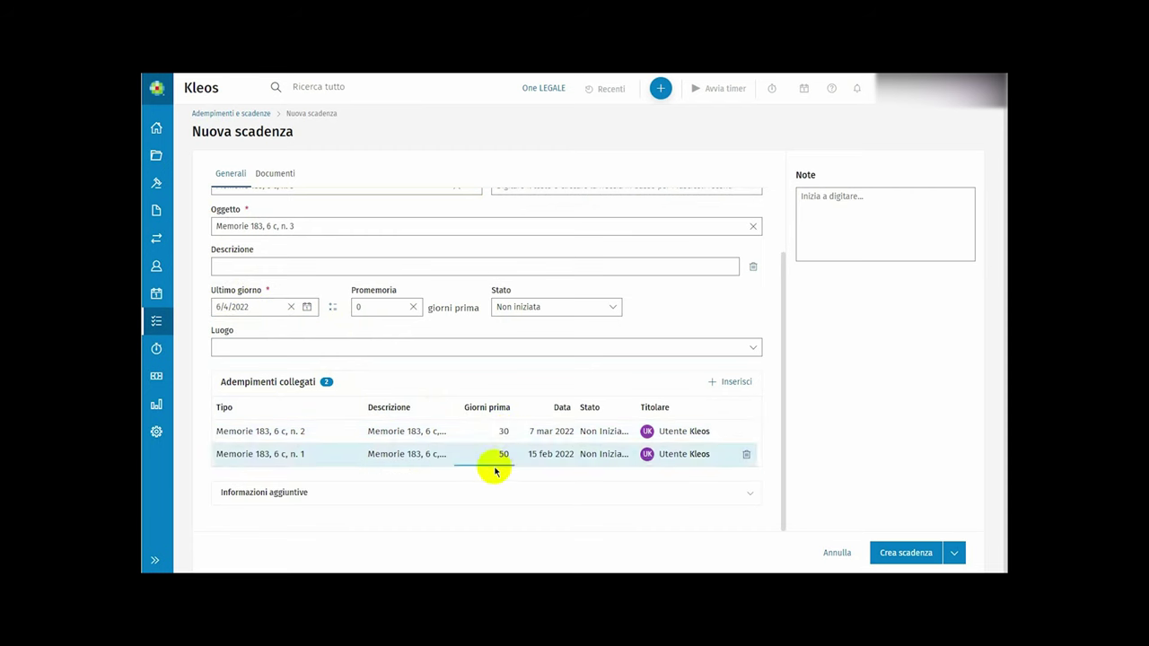
left_click(493, 464)
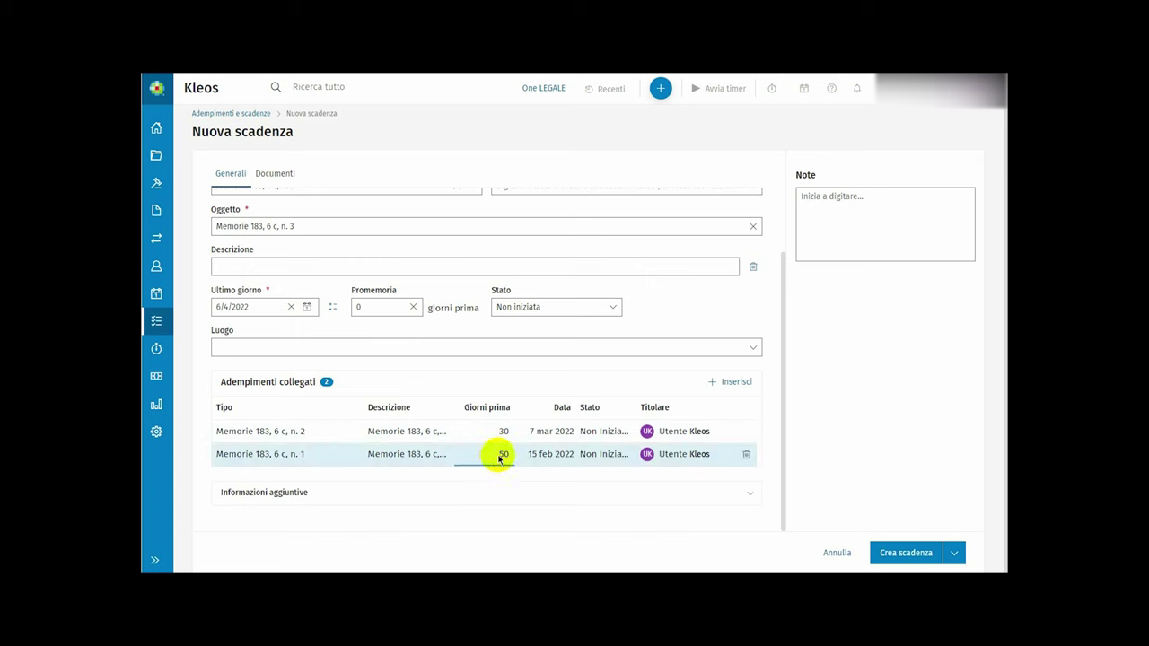
left_click(232, 383)
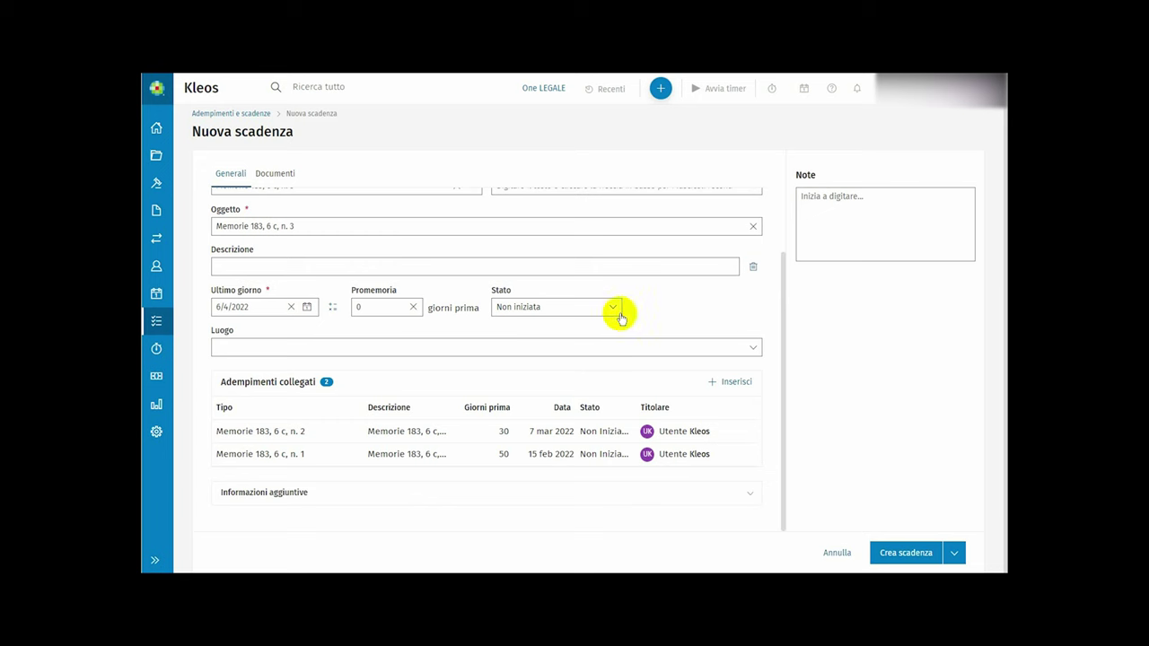
left_click(382, 304)
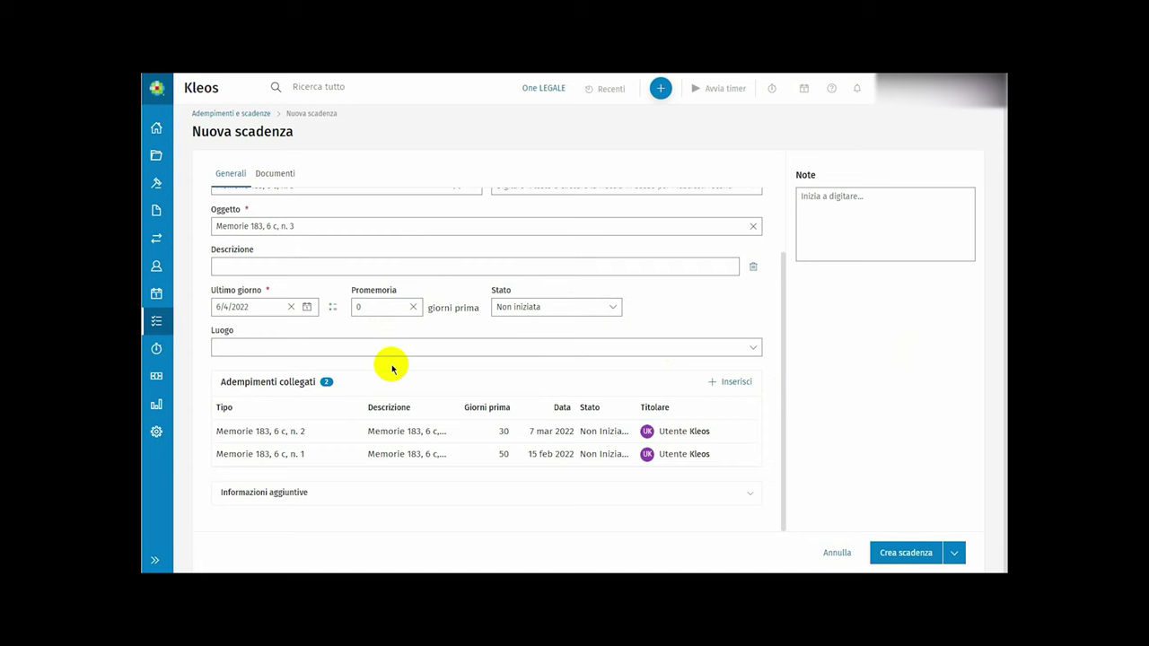
- Reveal the scadenza's Informazioni aggiuntive with priority and colour, and create the scadenza
left_click(486, 493)
scroll(487, 494, "down", 1)
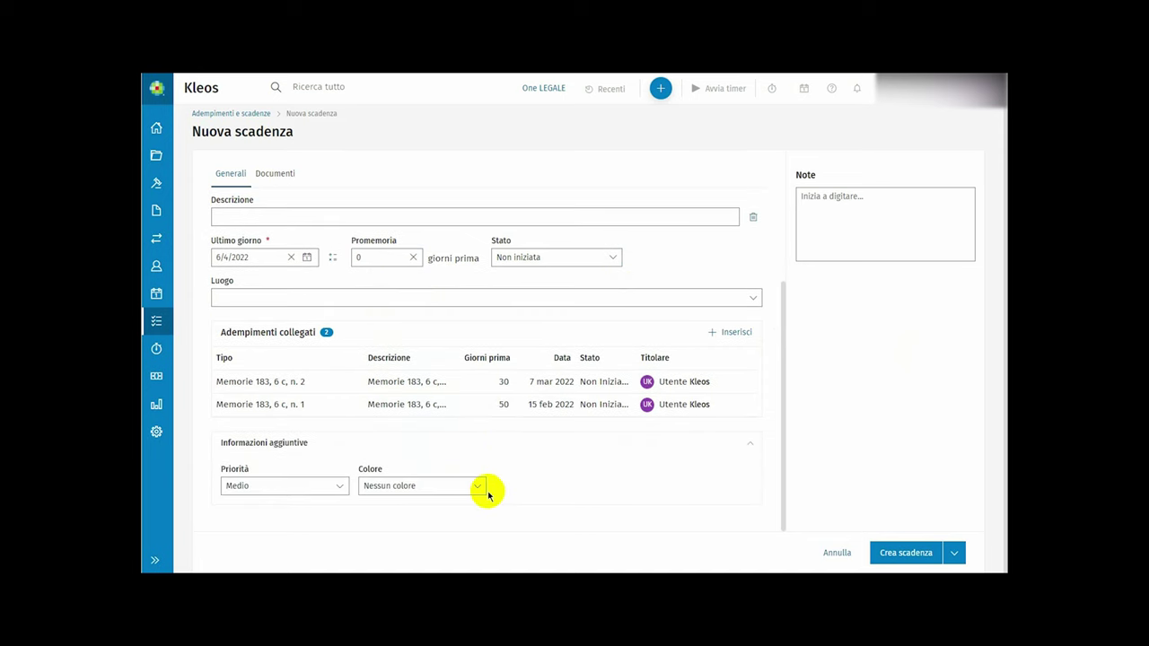
left_click(906, 553)
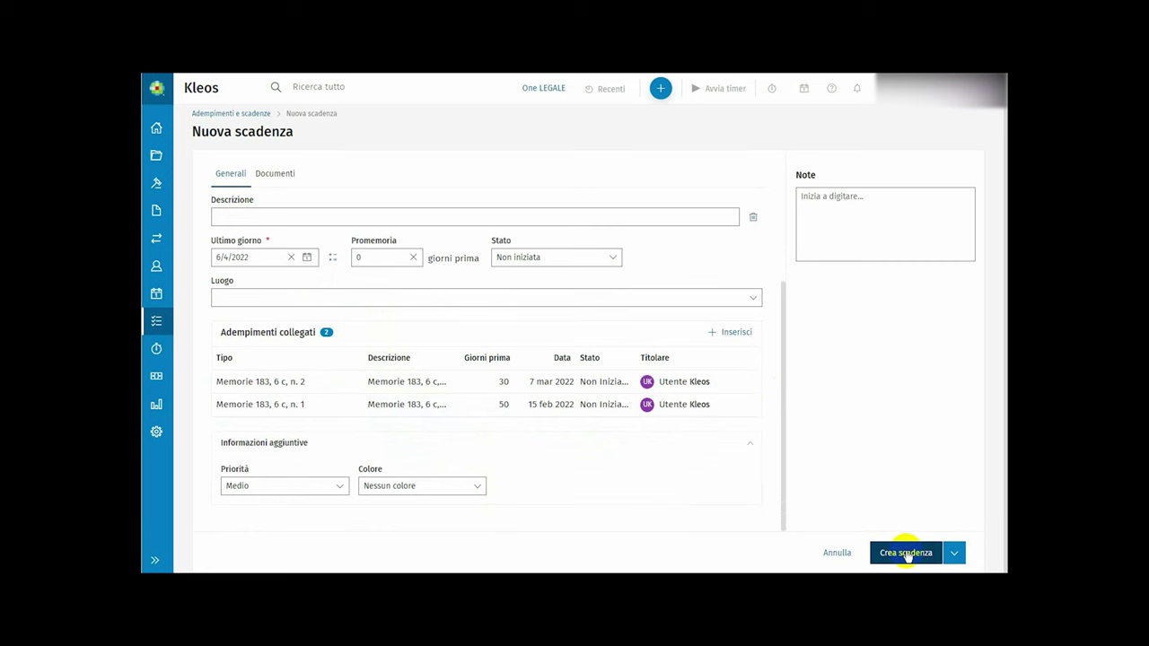
left_click(956, 554)
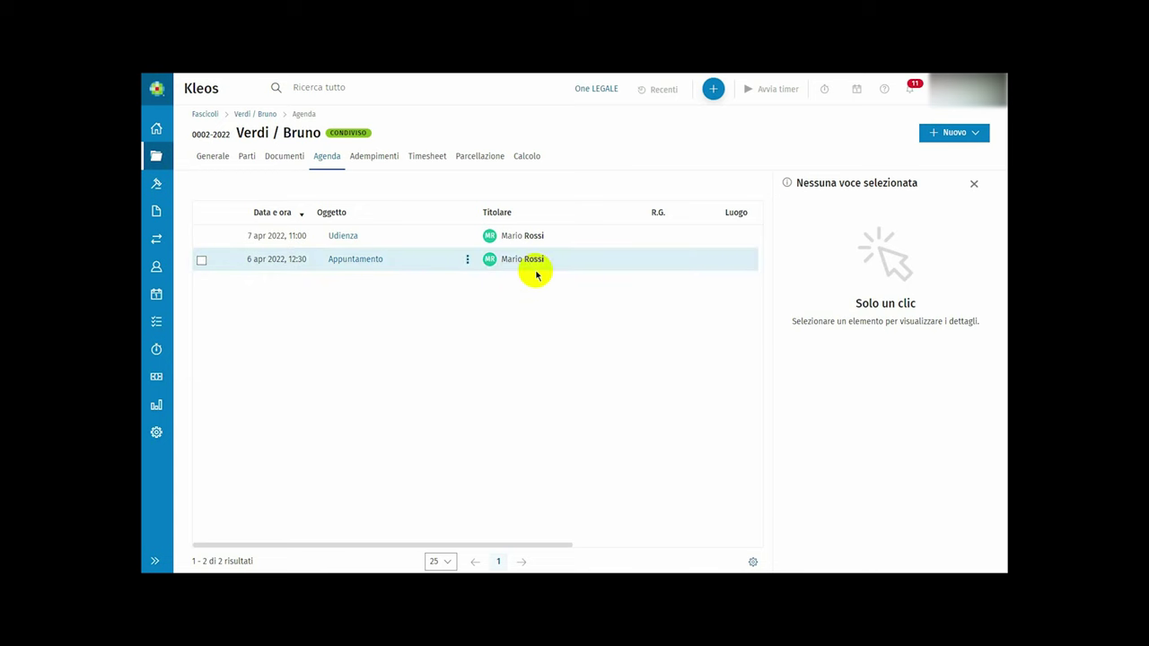
- Check the 6 April 12:30 Appuntamento in the case's agenda and the completion filter of the case's Adempimenti
left_click(396, 260)
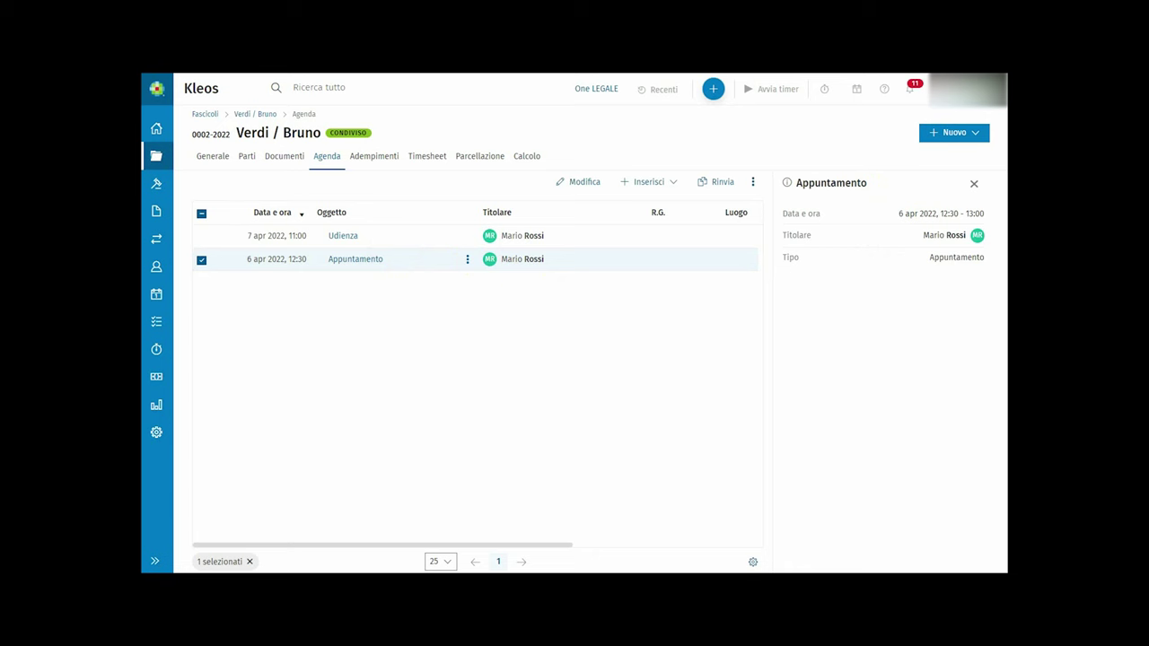
left_click(387, 154)
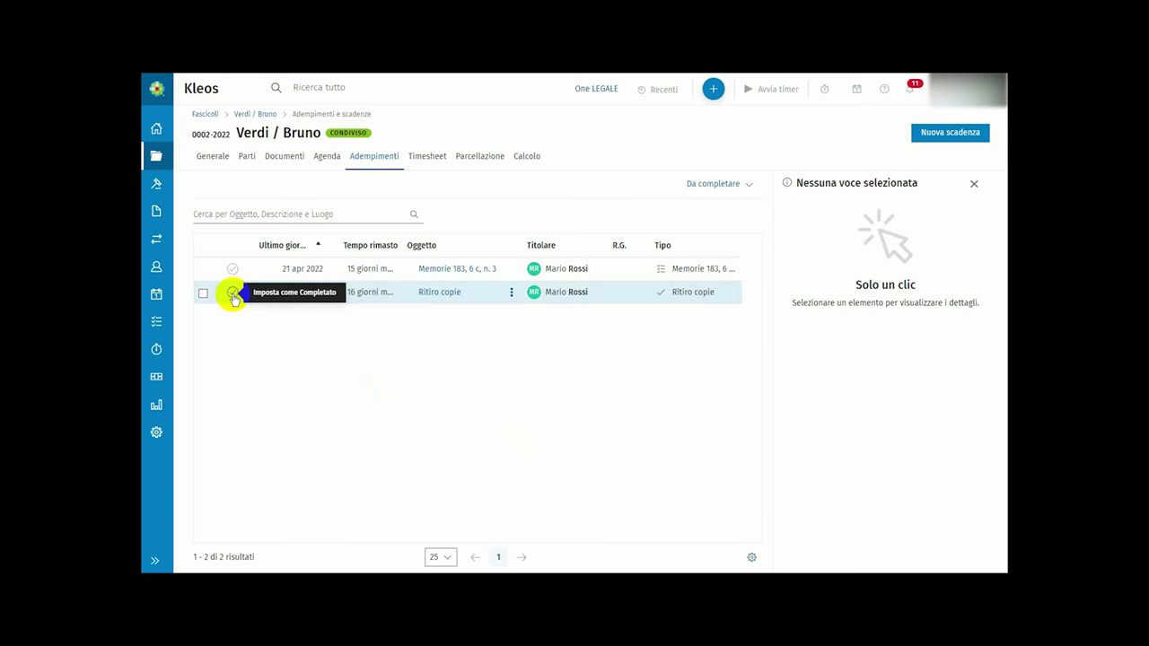
left_click(754, 186)
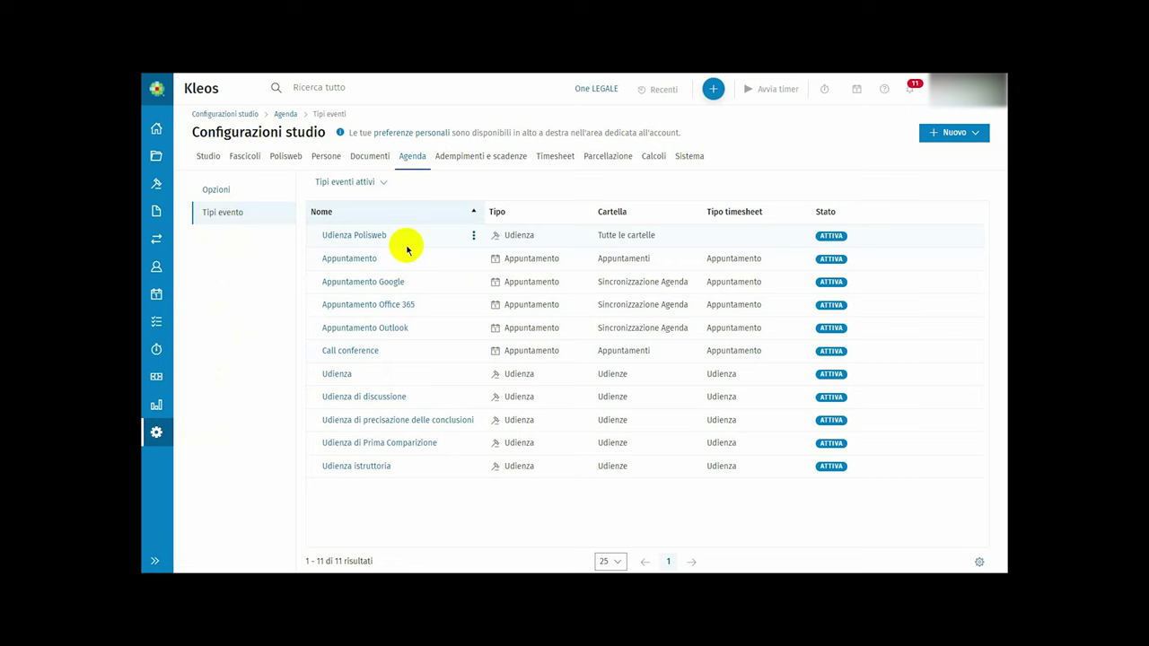
- Start a new appointment type in the studio settings and review its Cartella, Colore and Tipo timesheet options
left_click(952, 135)
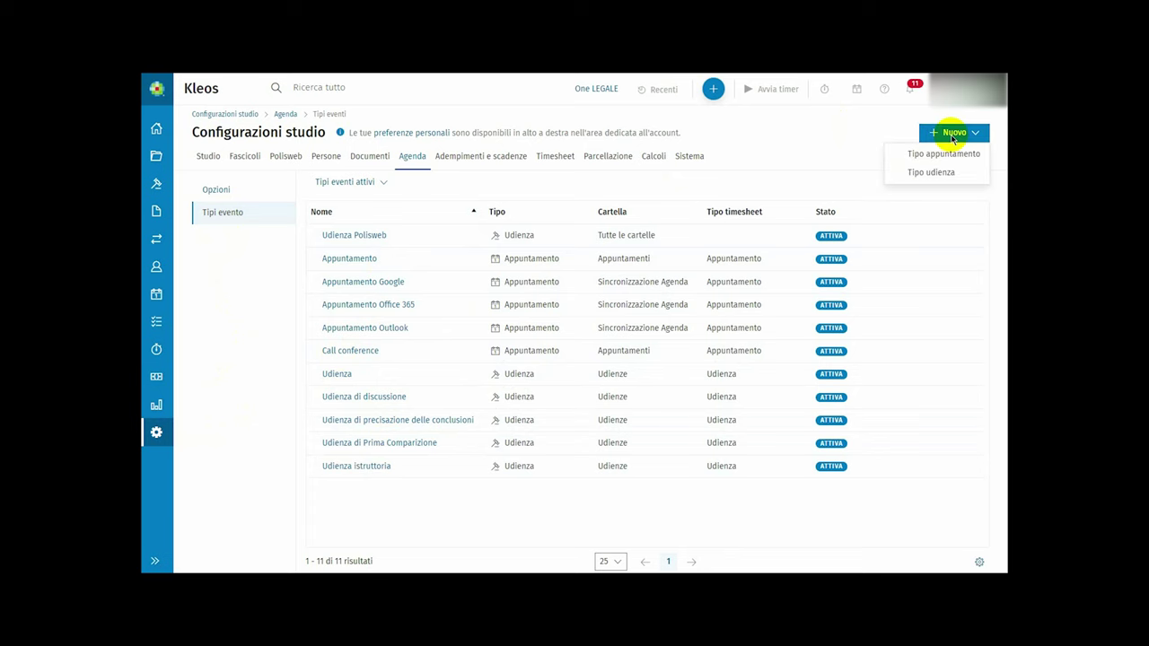
left_click(916, 155)
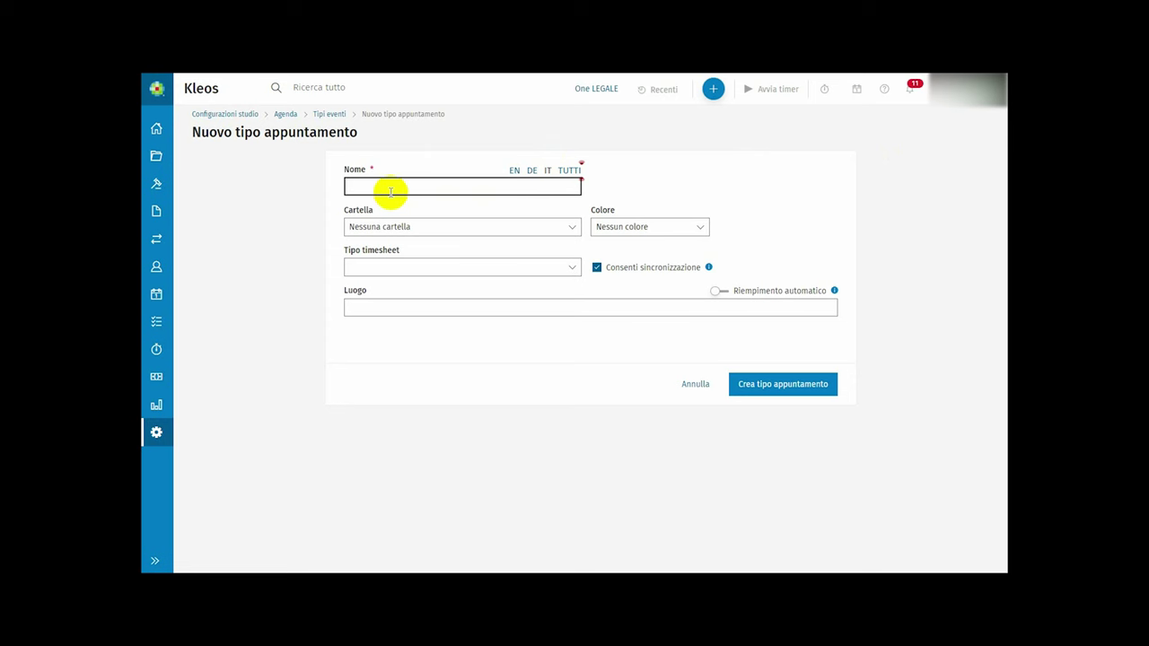
left_click(559, 226)
left_click(571, 240)
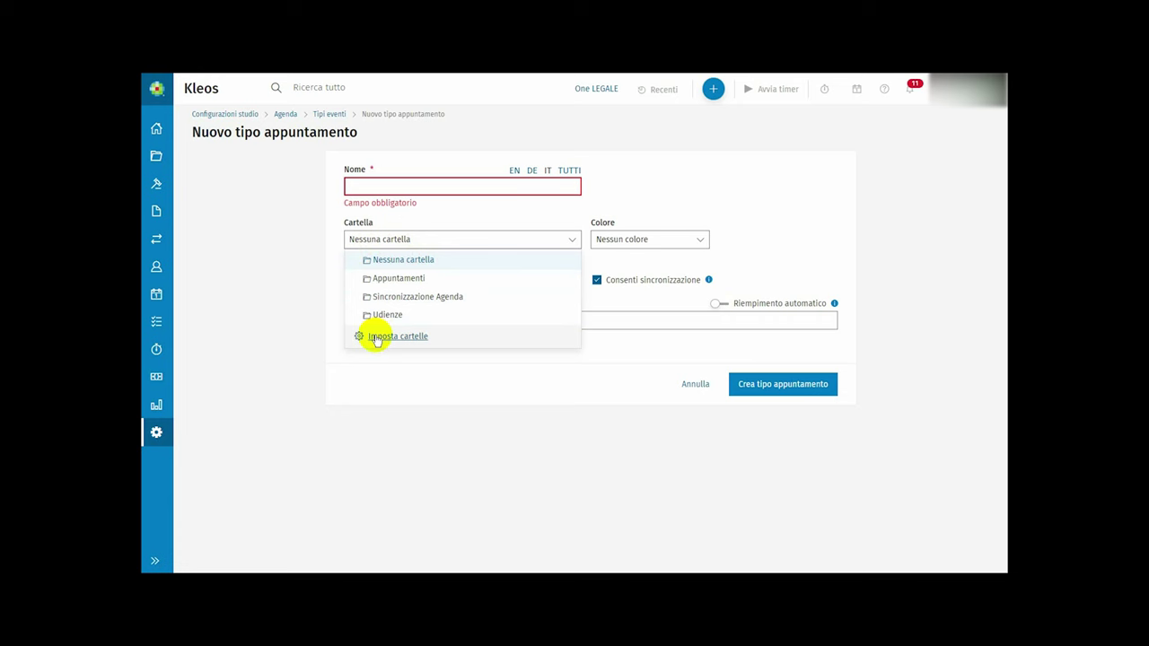
left_click(649, 239)
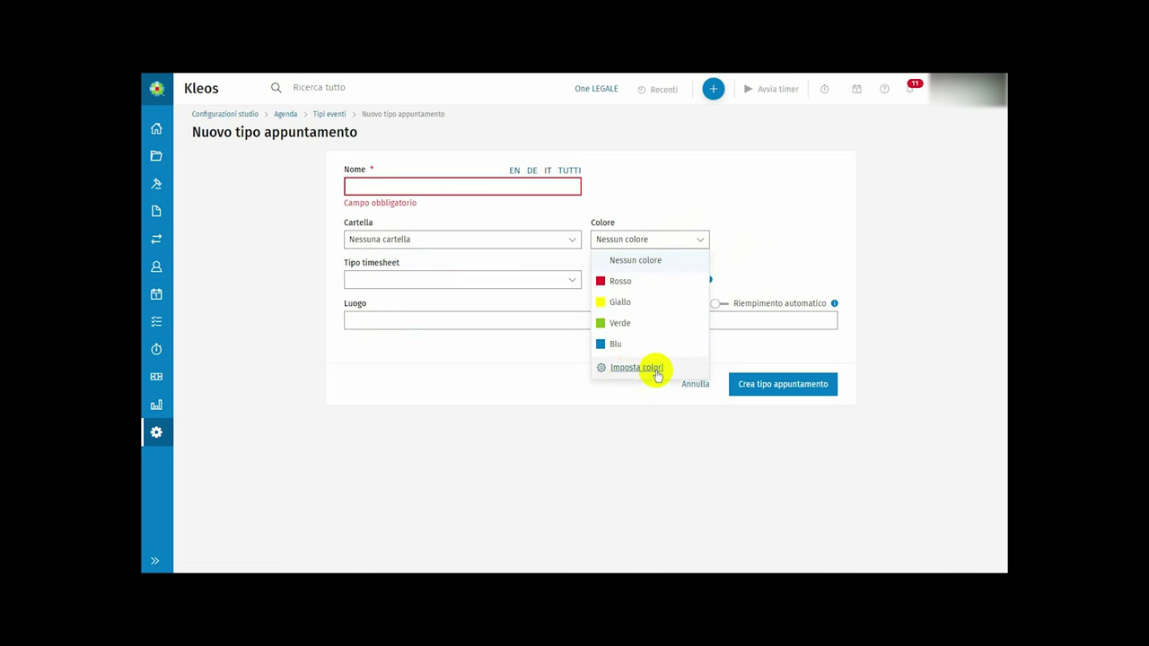
left_click(539, 371)
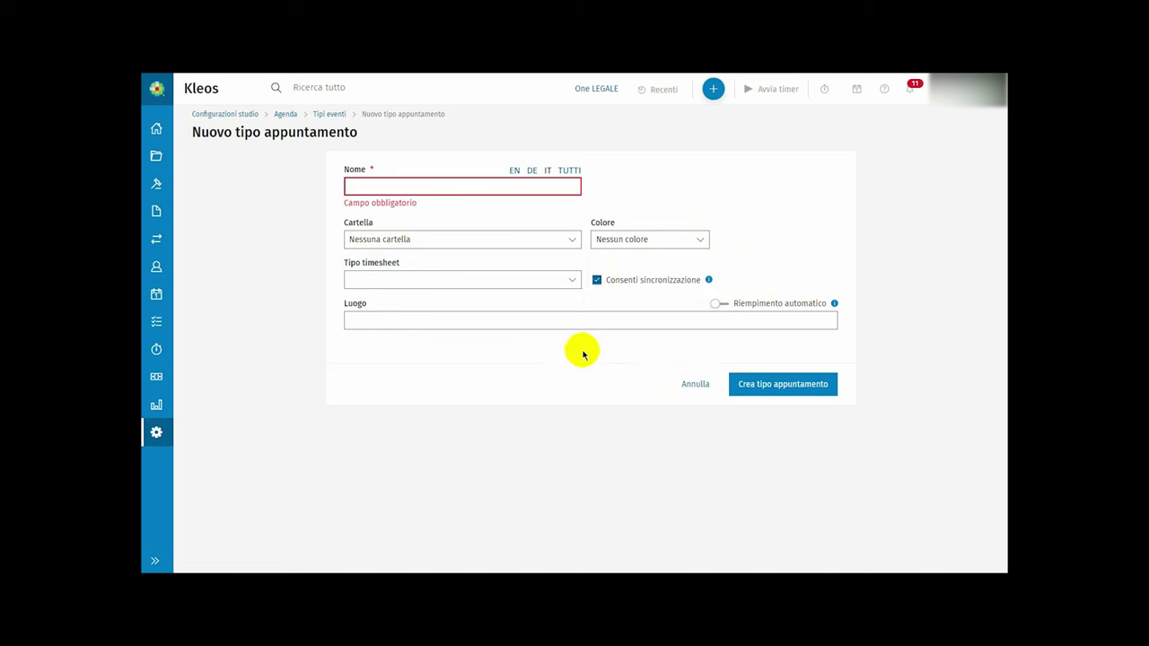
left_click(573, 281)
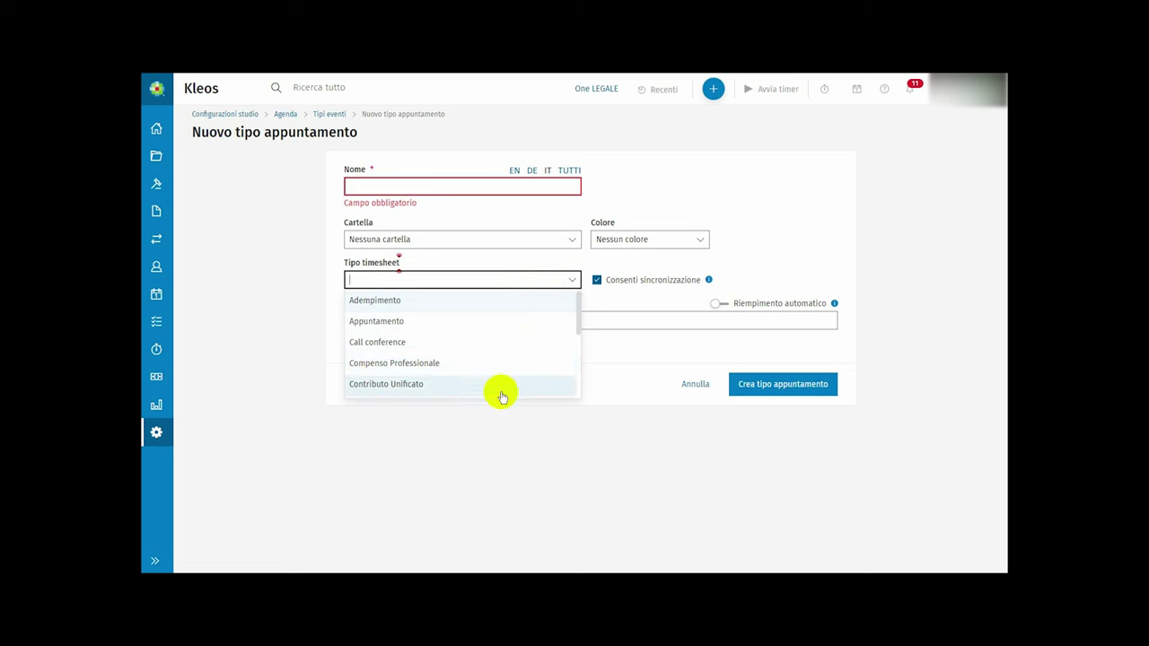
left_click(496, 456)
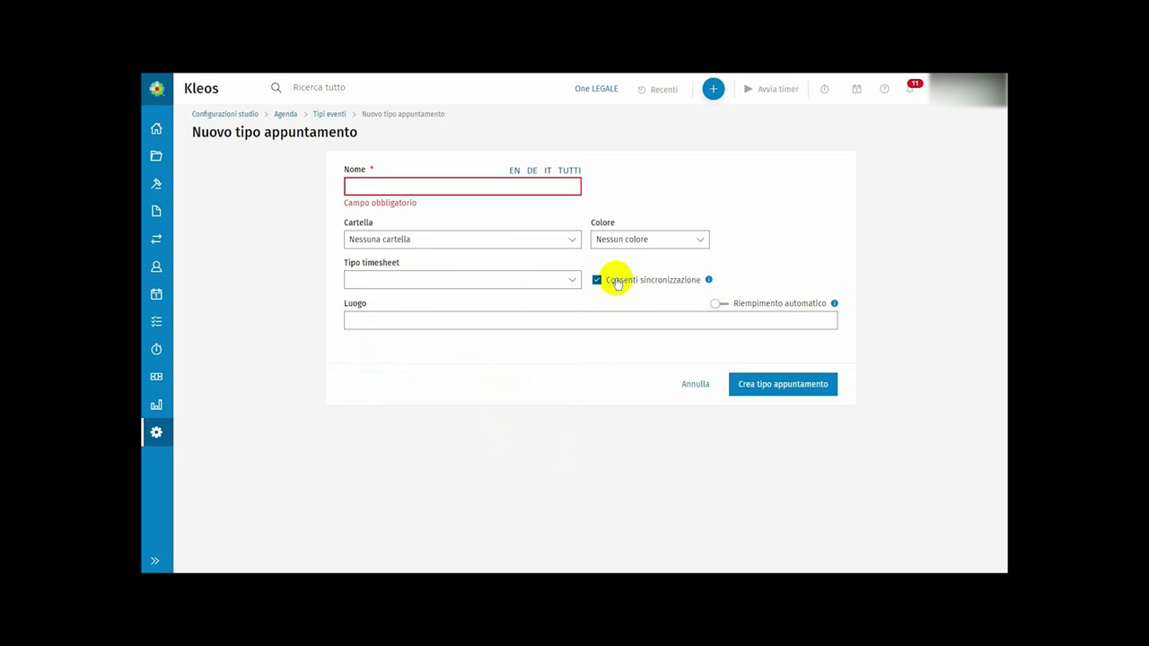
- Enable automatic filling of the appointment type's Luogo from the Fascicolo, using the first Ufficio Giudiziario field, and save it
left_click(616, 320)
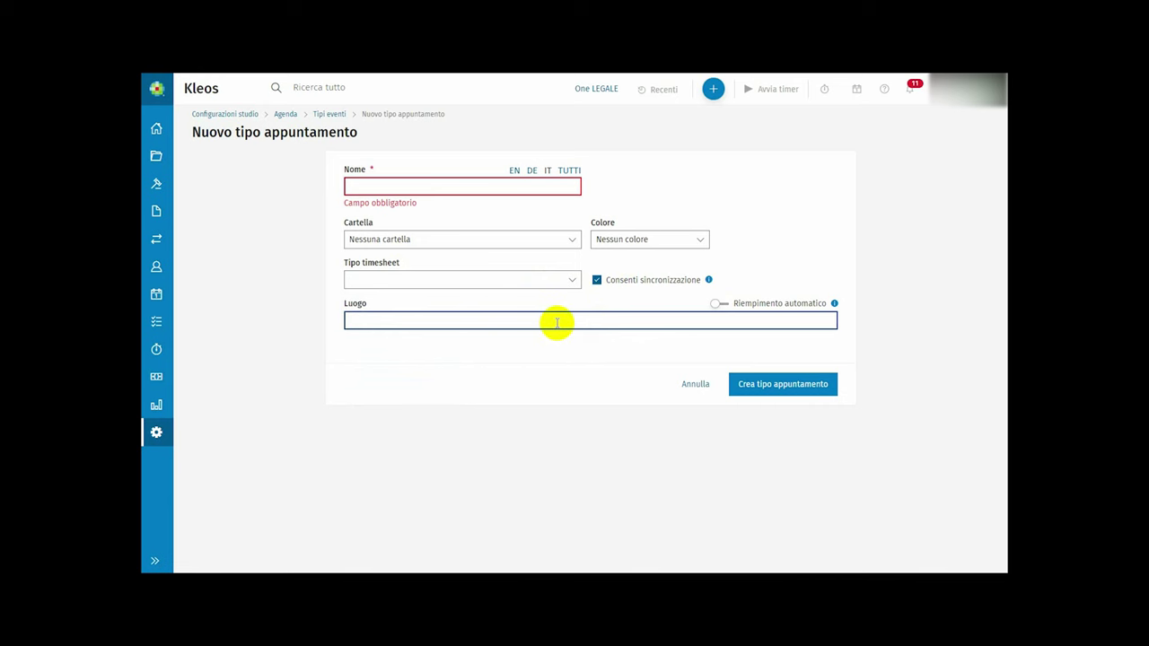
left_click(716, 303)
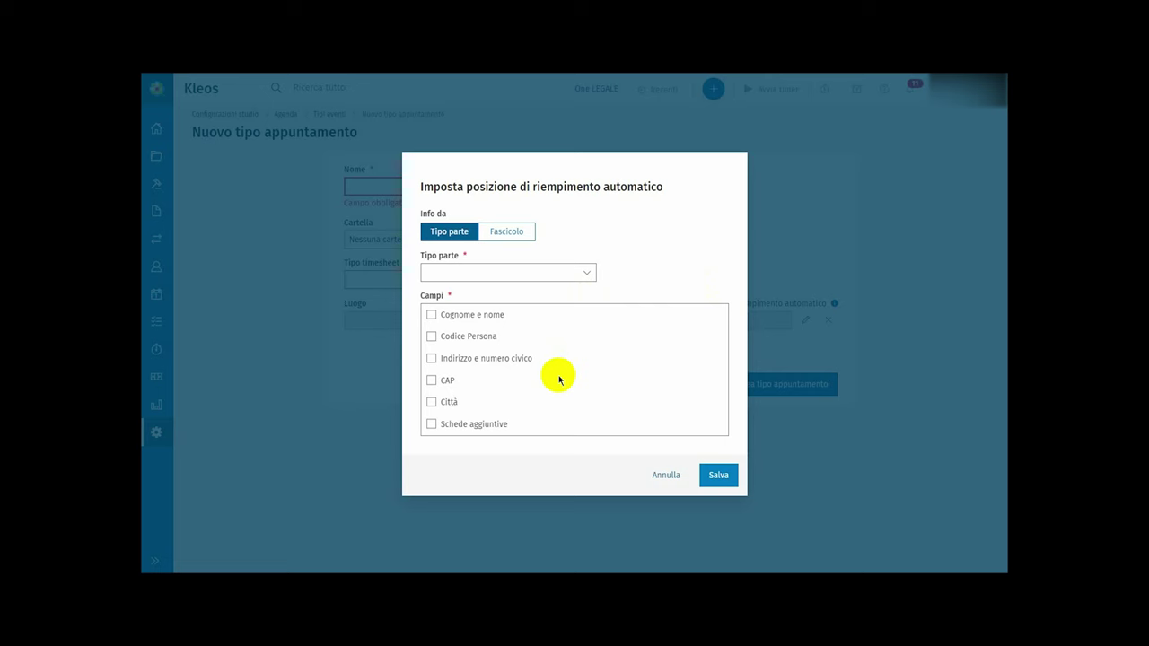
left_click(505, 232)
left_click(431, 327)
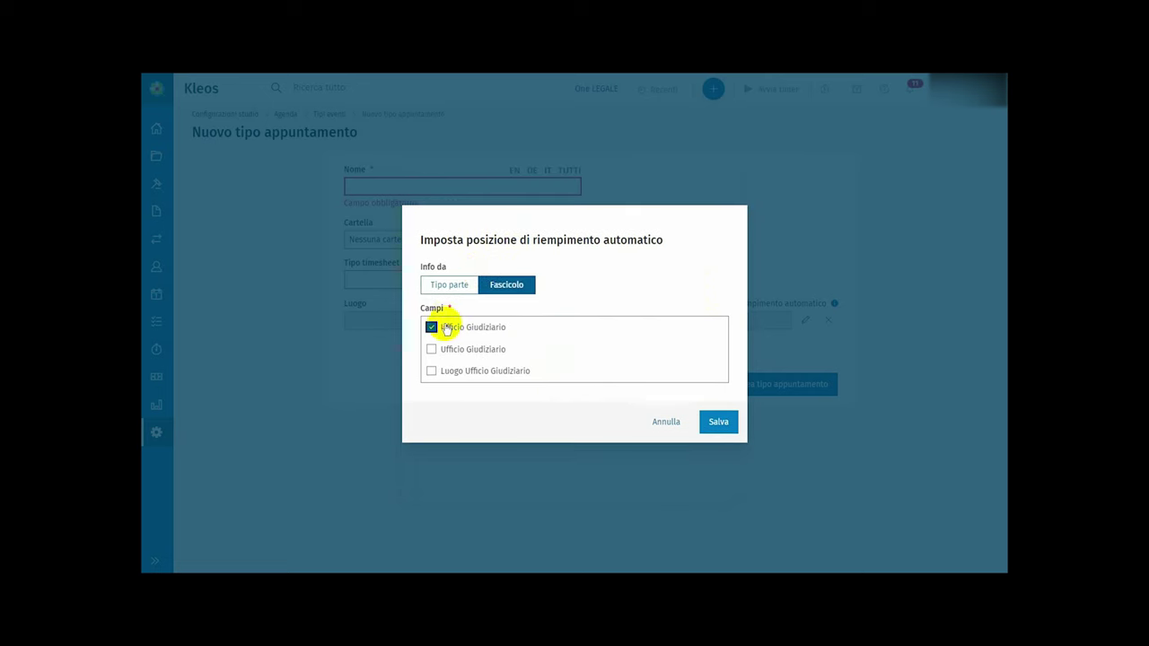
left_click(702, 424)
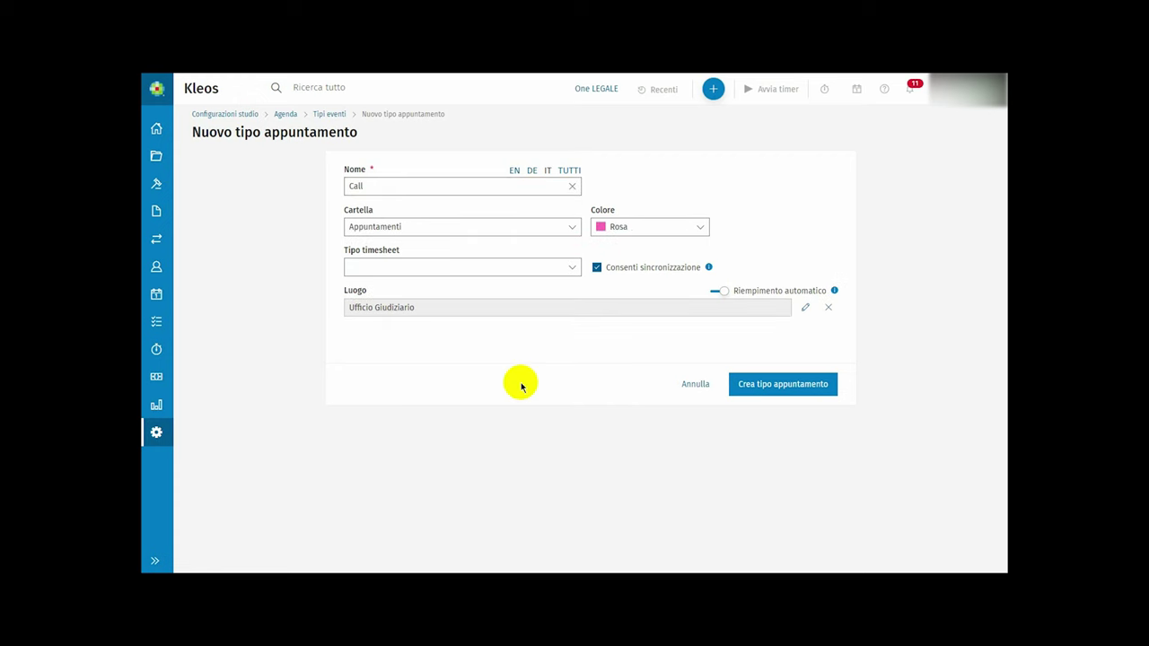
- Create the Call appointment type and show the actions available for it in the event types list
left_click(813, 392)
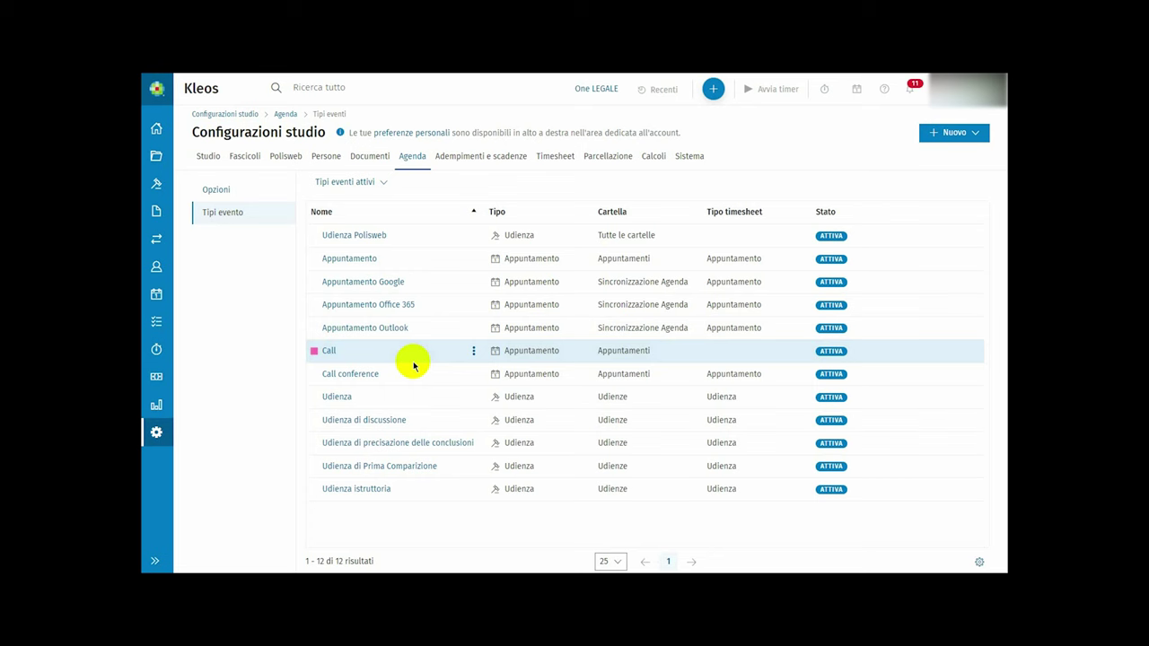
left_click(473, 351)
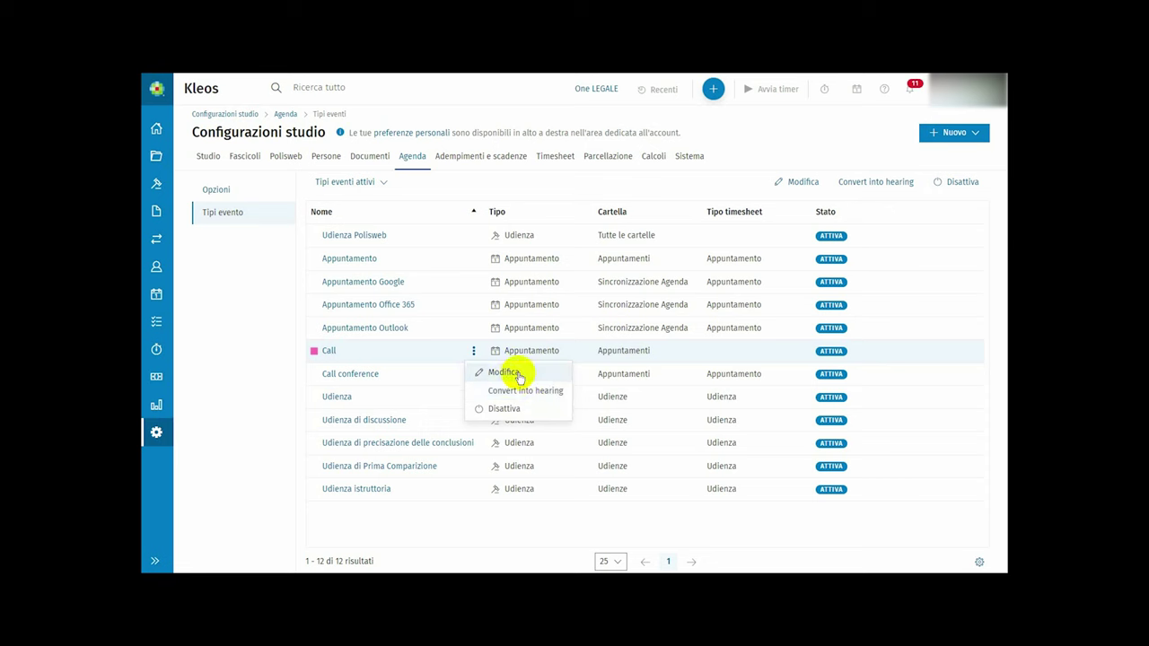
- Check the actions available for the Udienza di precisazione delle conclusioni type in the event types list
left_click(482, 444)
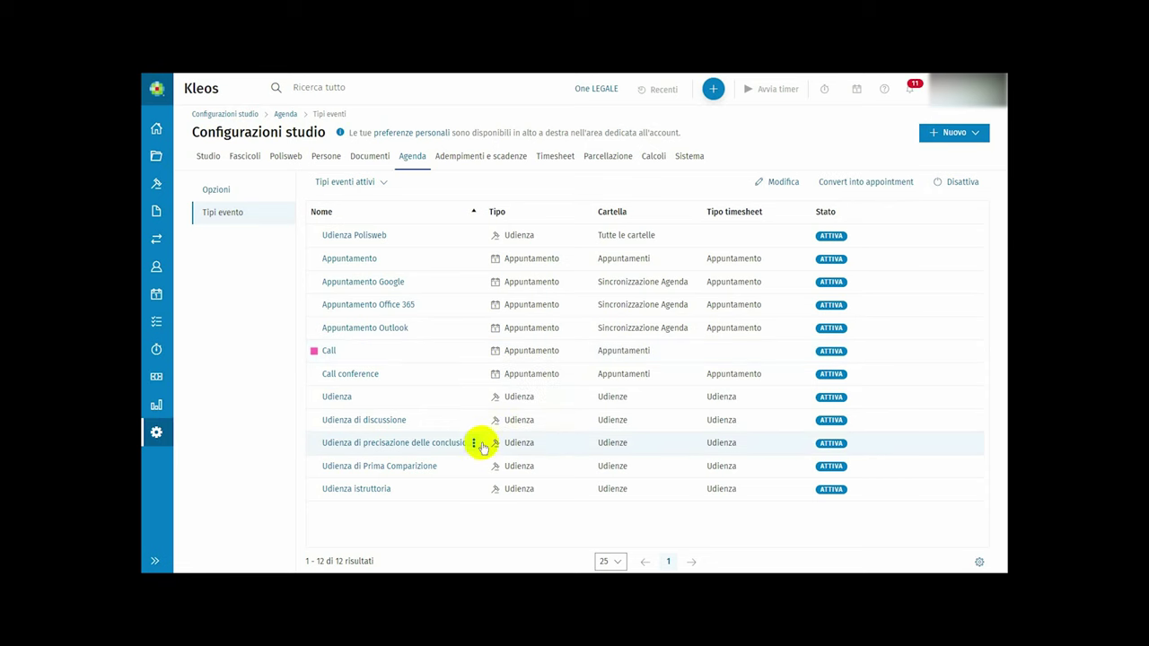
left_click(474, 444)
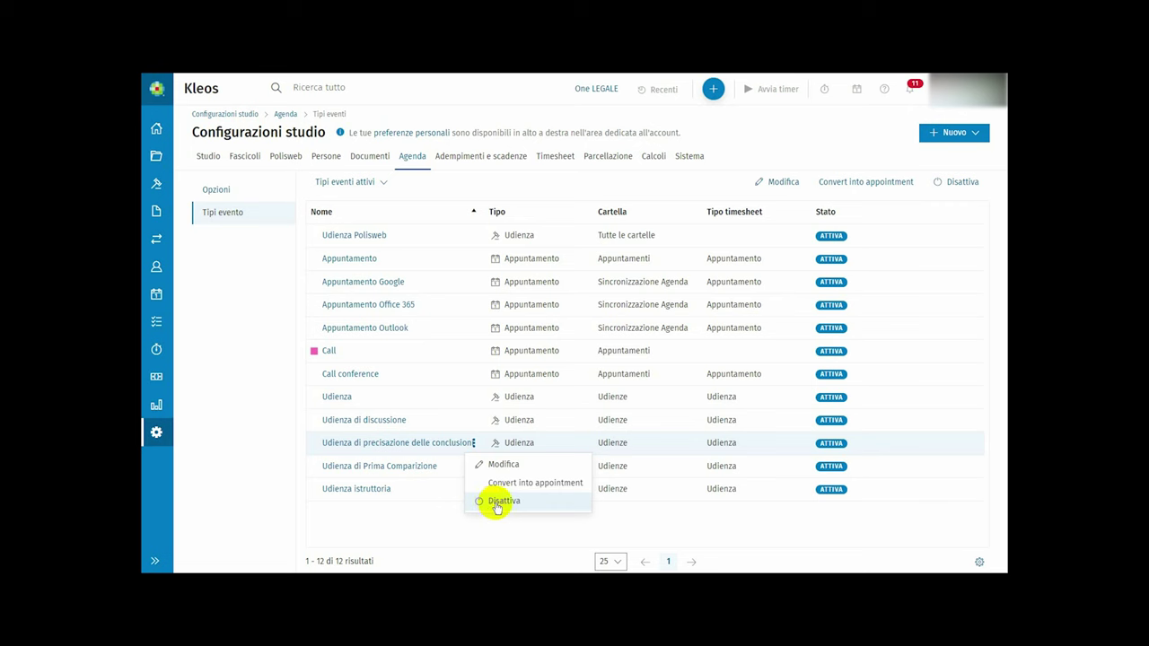
left_click(496, 506)
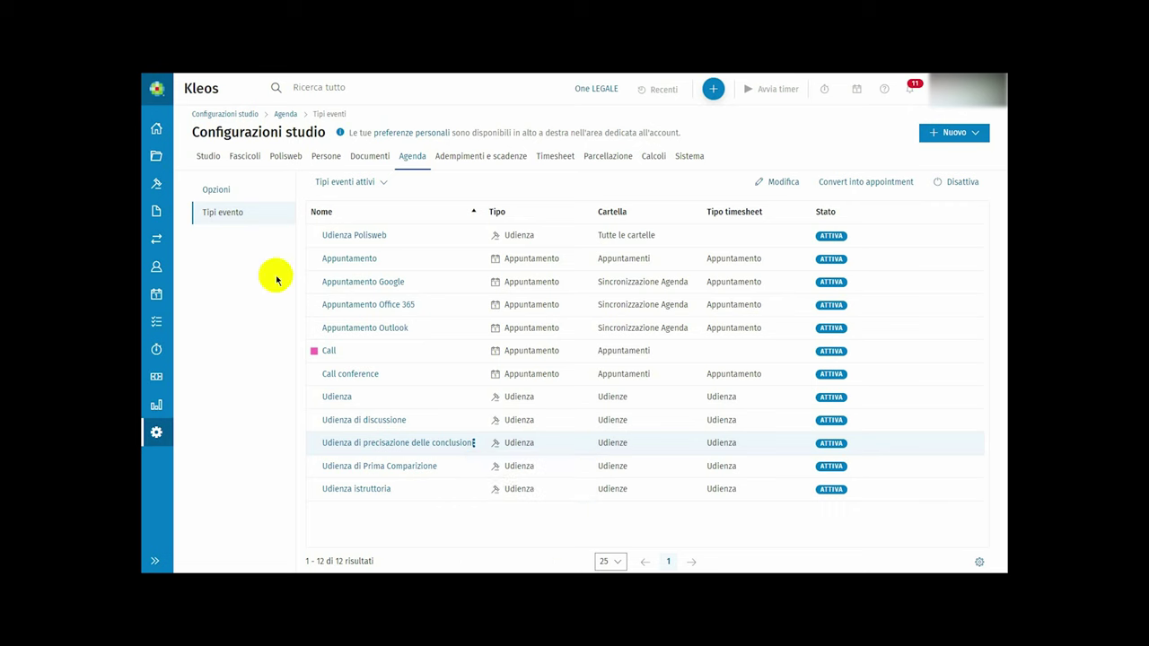
- Check the status filter choices of the event types list and open the Agenda's Opzioni settings
left_click(341, 185)
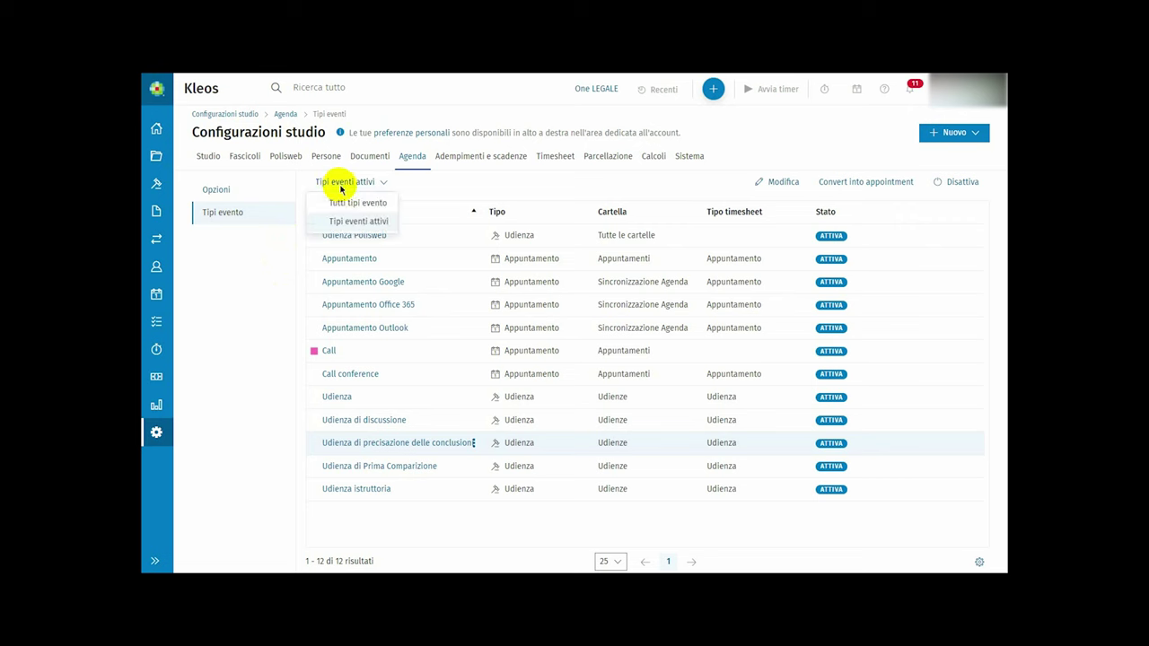
left_click(341, 188)
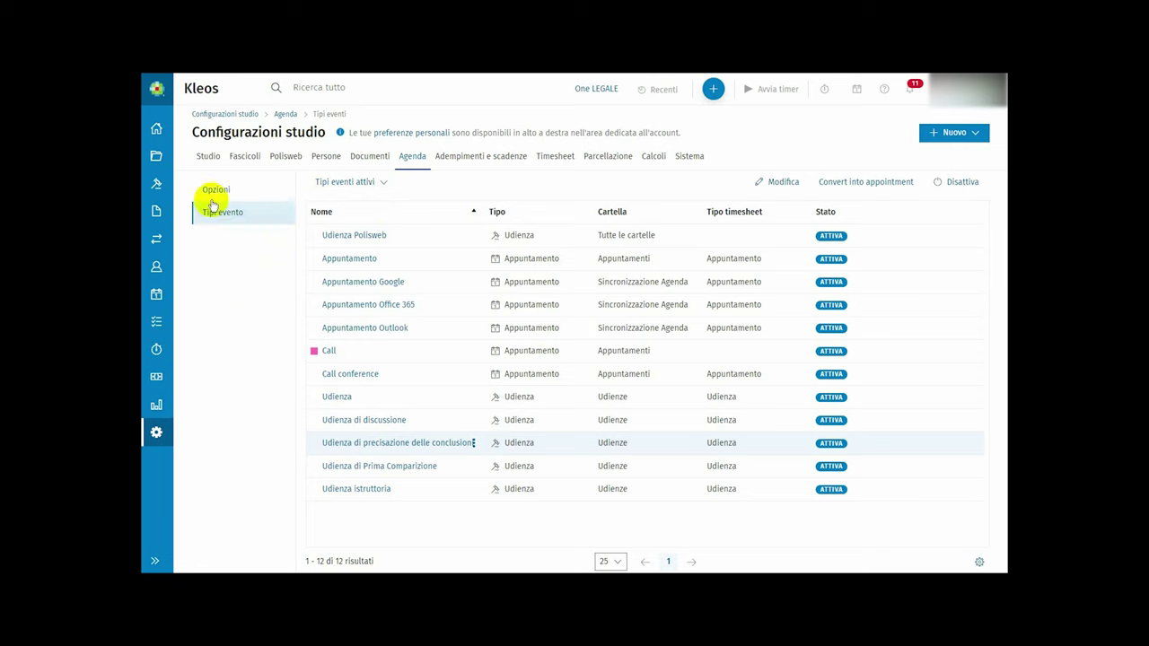
left_click(212, 192)
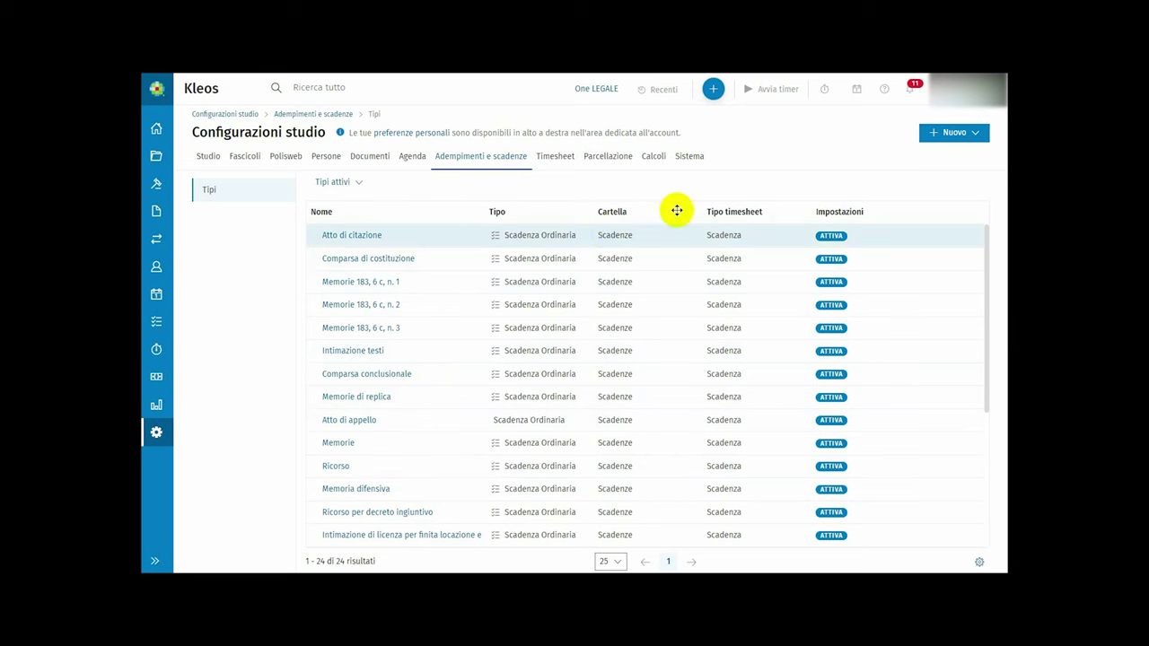
- Start a new adempimento type in the studio settings and review its Cartella, Colore and Tipo timesheet options
left_click(937, 134)
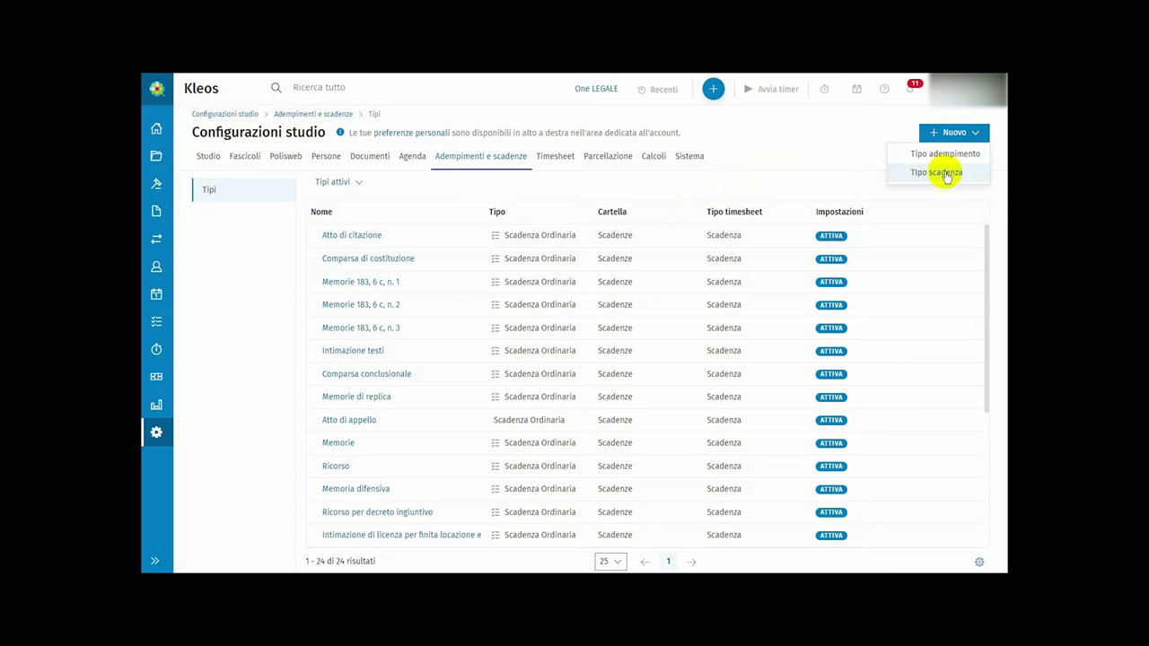
left_click(942, 174)
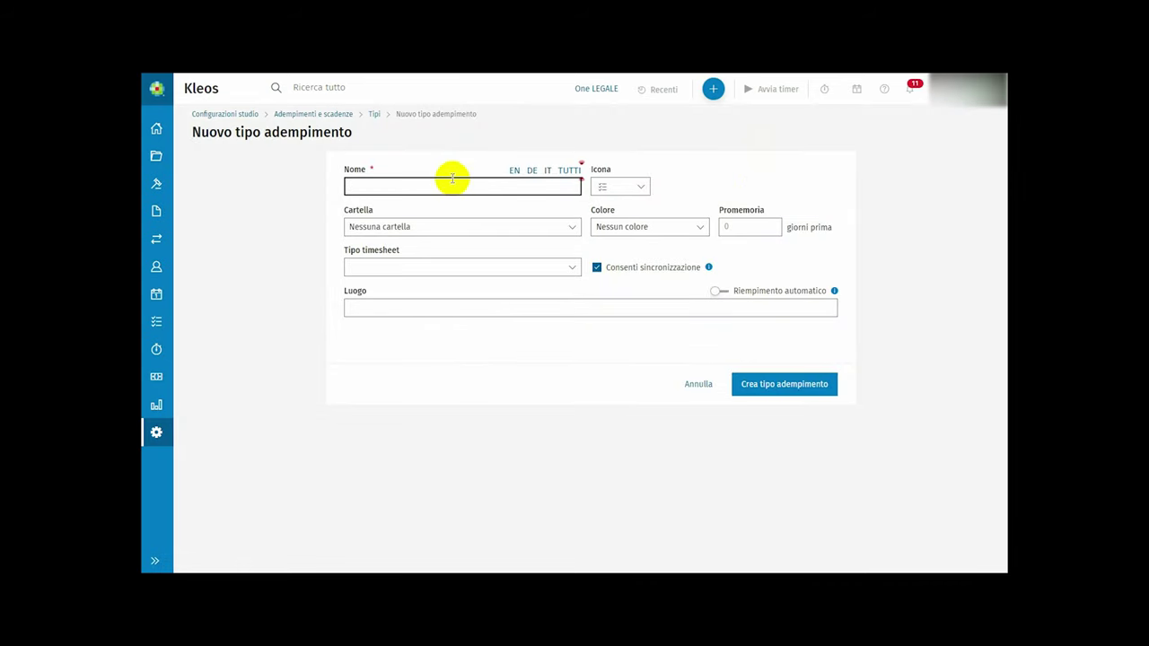
left_click(569, 231)
left_click(569, 239)
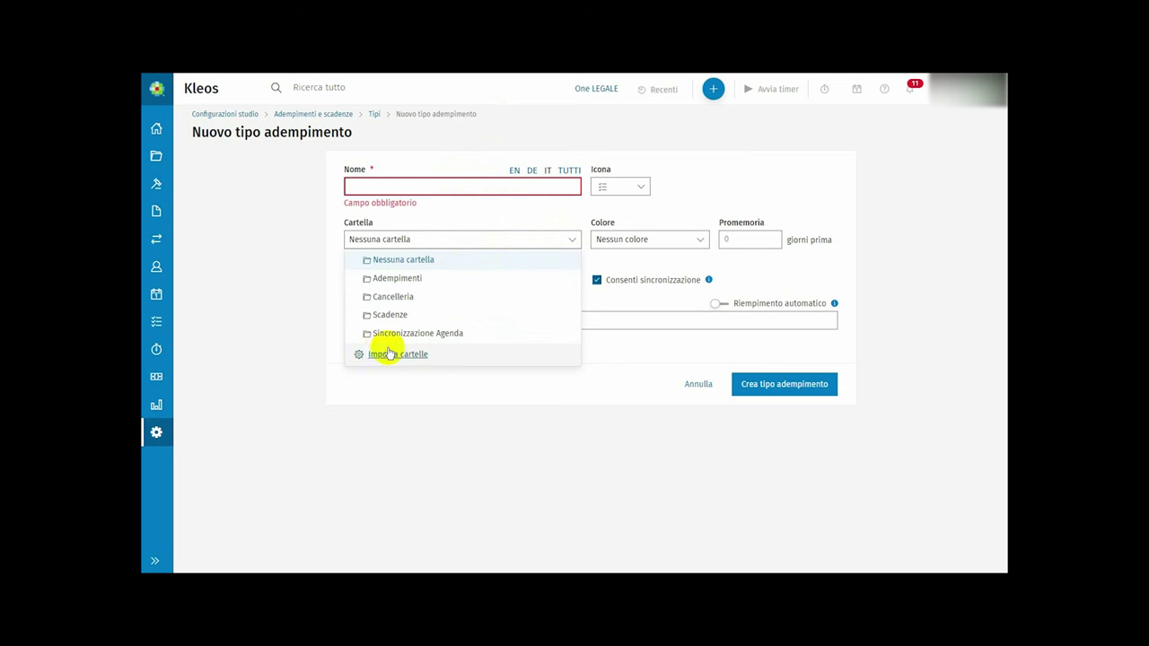
left_click(697, 243)
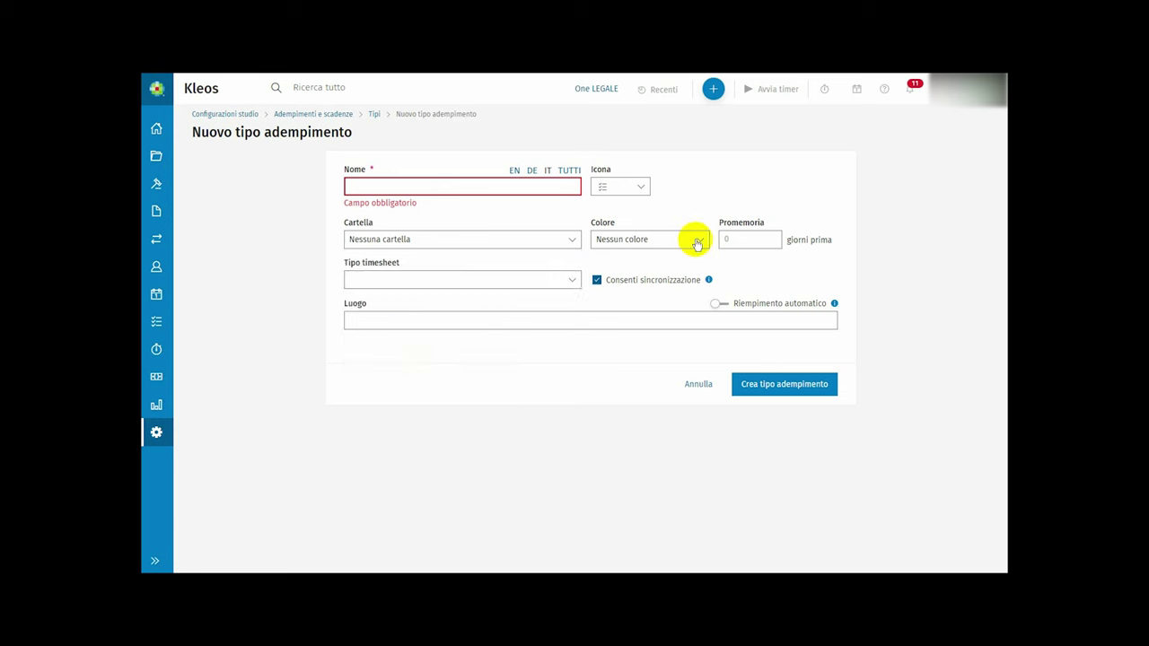
left_click(697, 243)
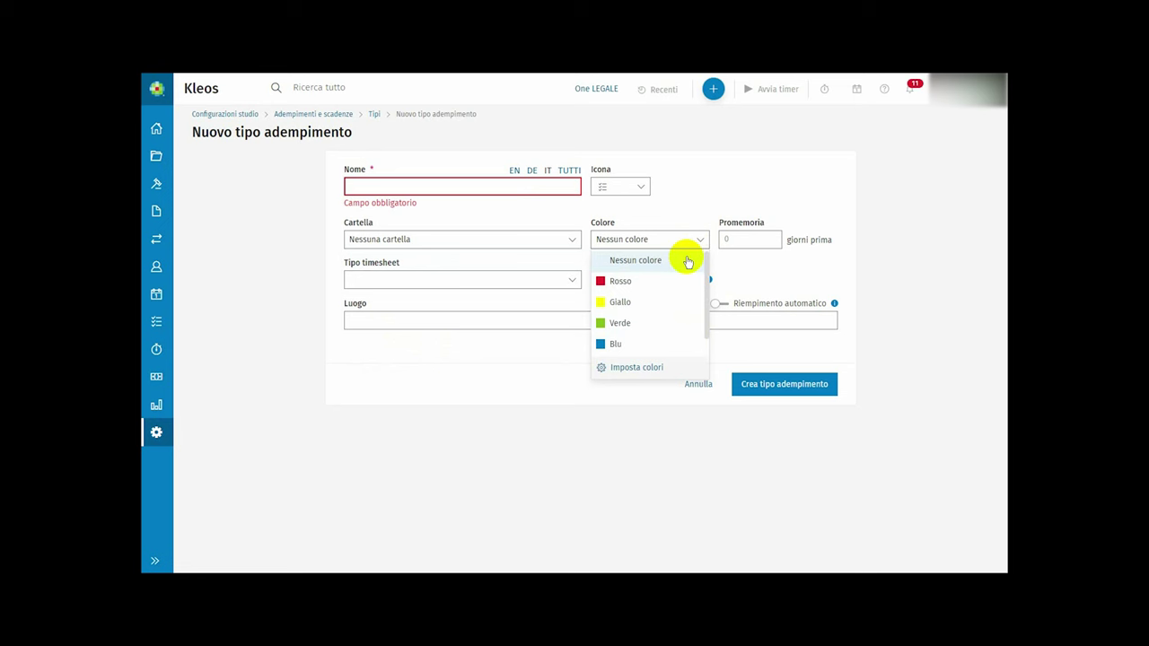
scroll(651, 346, "down", 1)
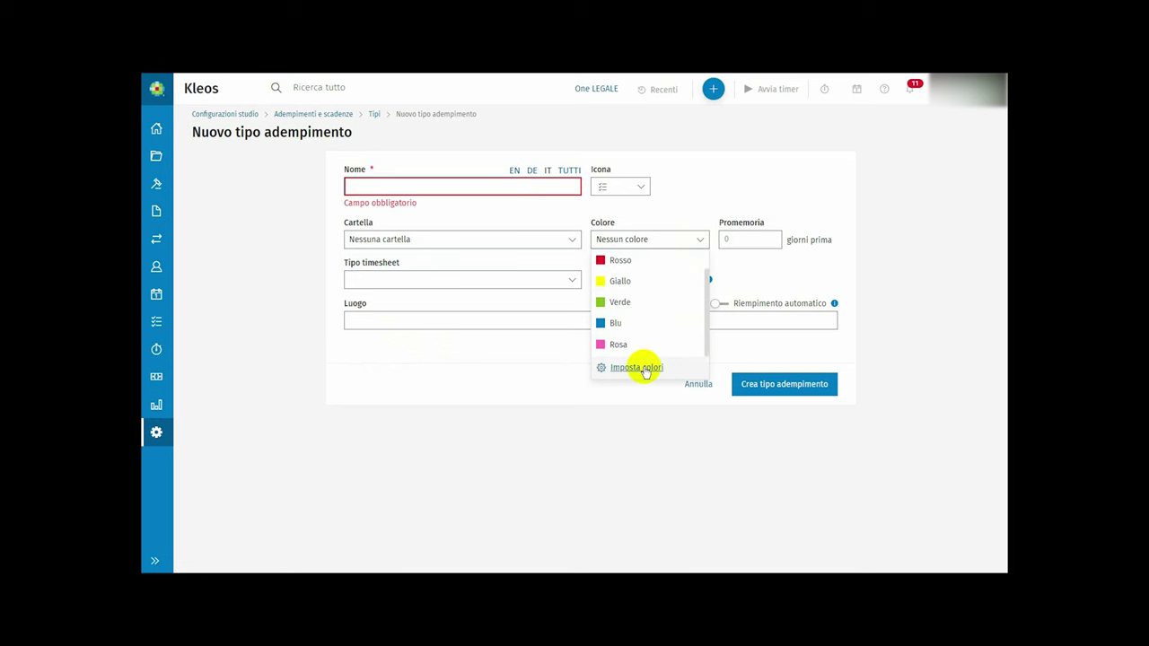
left_click(572, 279)
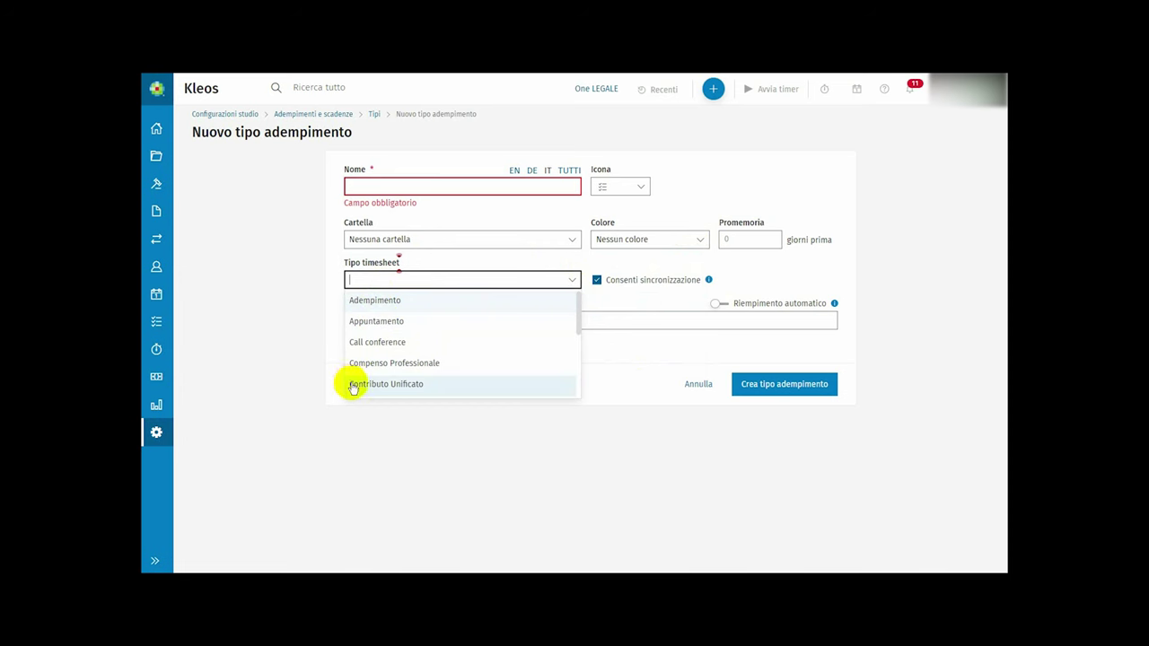
- Try switching Consenti sincronizzazione off for the new adempimento type and switch it back on
left_click(618, 310)
left_click(637, 284)
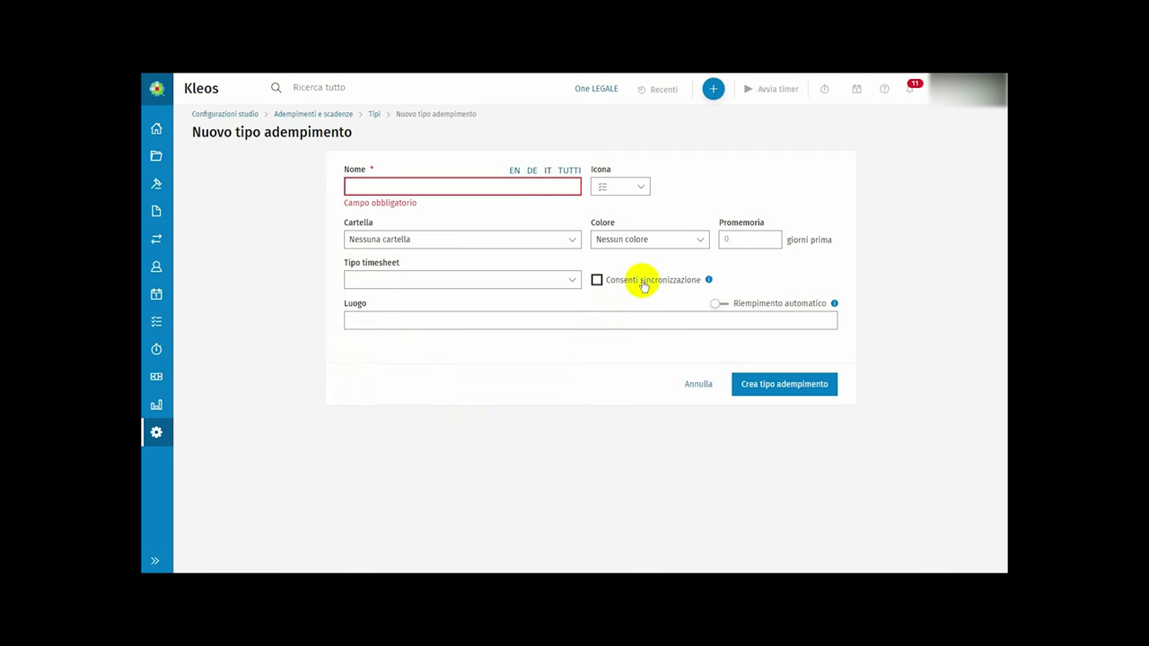
left_click(644, 286)
- Fill the adempimento type's Luogo automatically from the Fascicolo's first Ufficio Giudiziario field and try out the Promemoria field
left_click(557, 321)
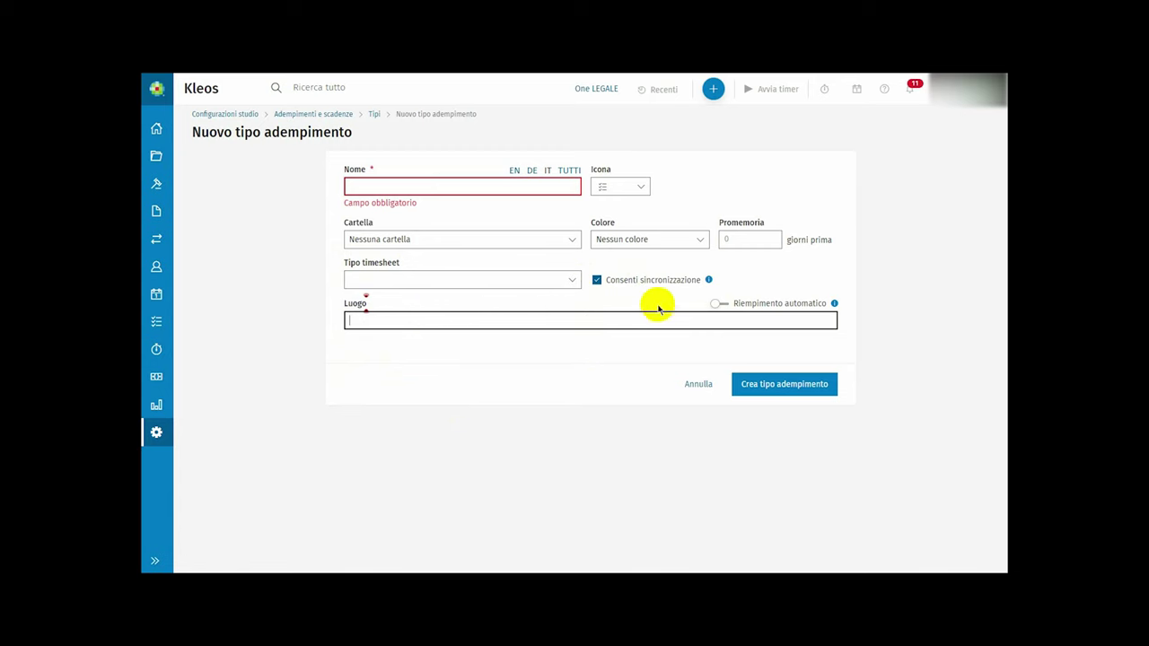
left_click(810, 302)
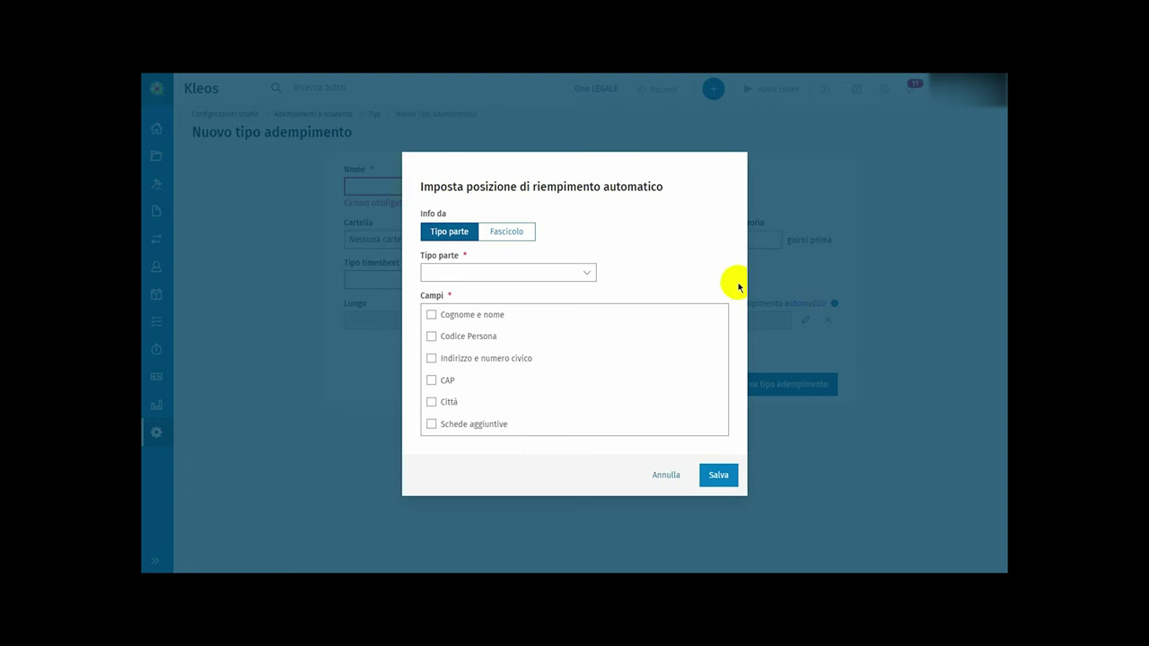
left_click(508, 233)
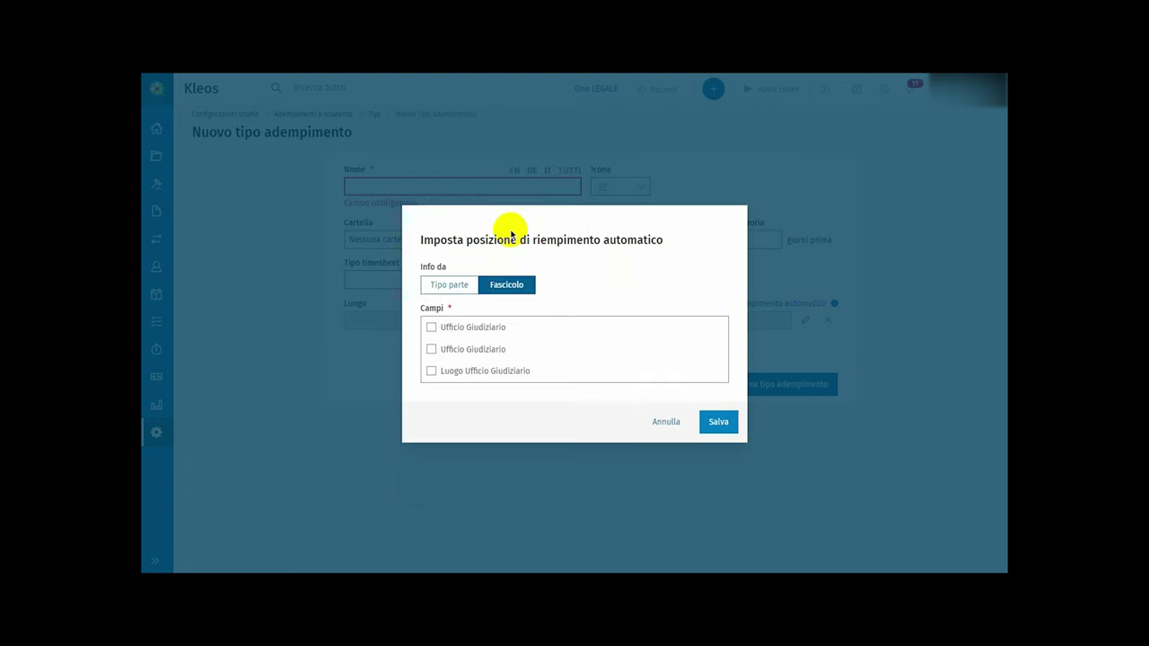
left_click(433, 327)
left_click(719, 422)
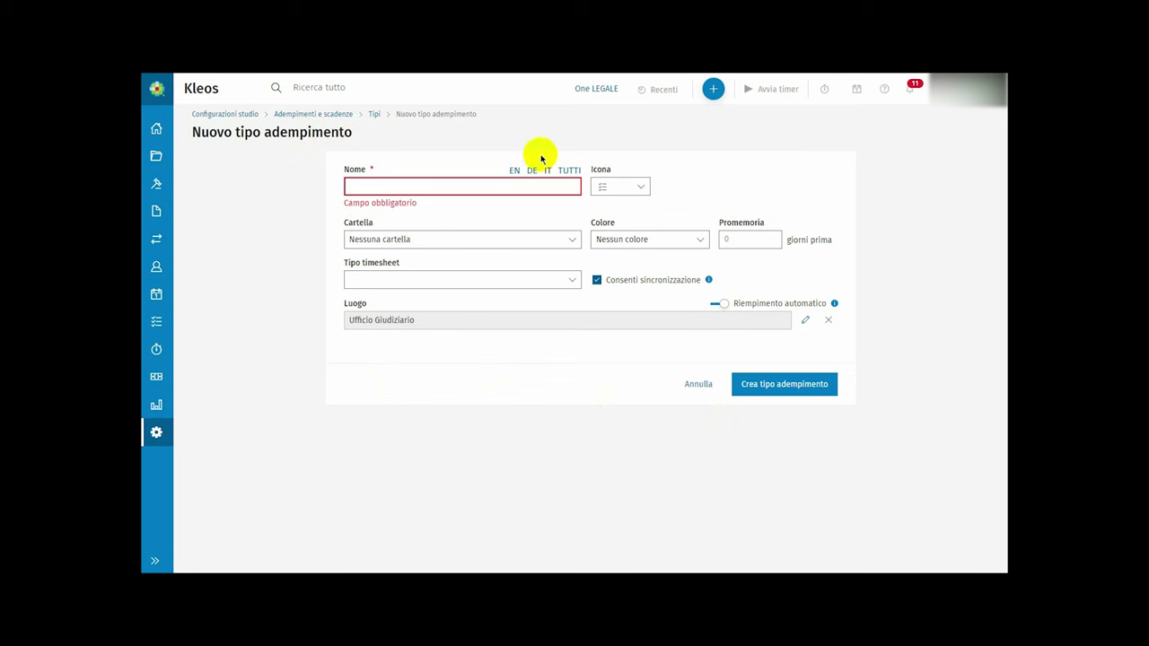
left_click(741, 238)
key("BackSpace")
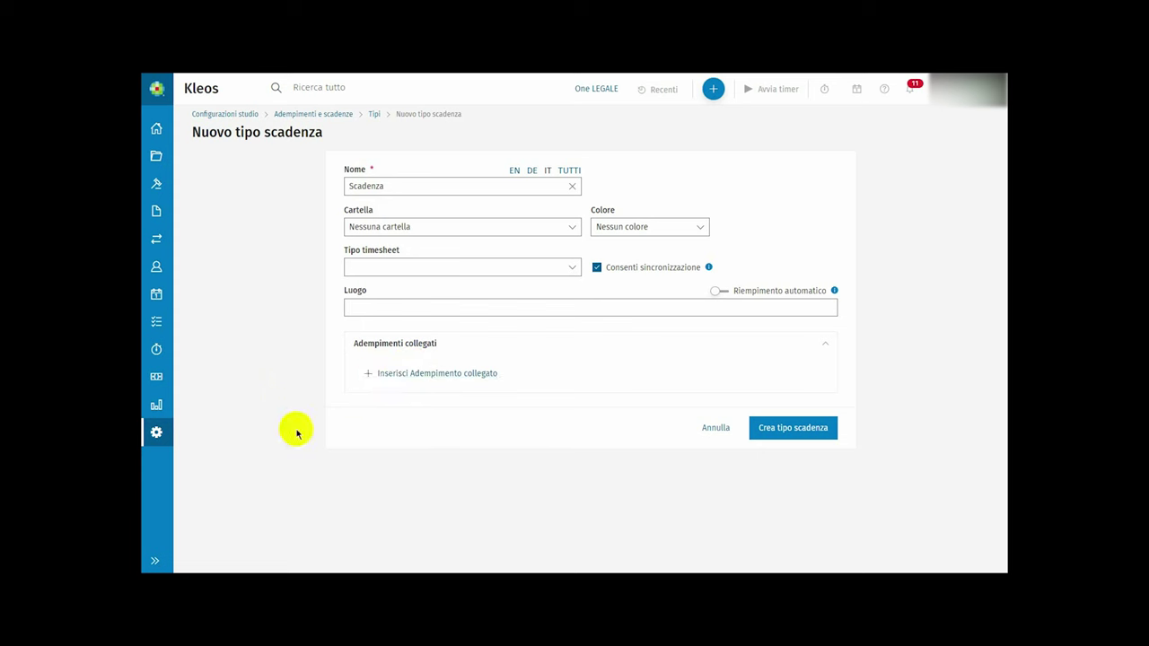
- Link the adempimento Memorie 183, 6 c, n. 1 to the new Scadenza type, 19 days before, and create the type
left_click(427, 375)
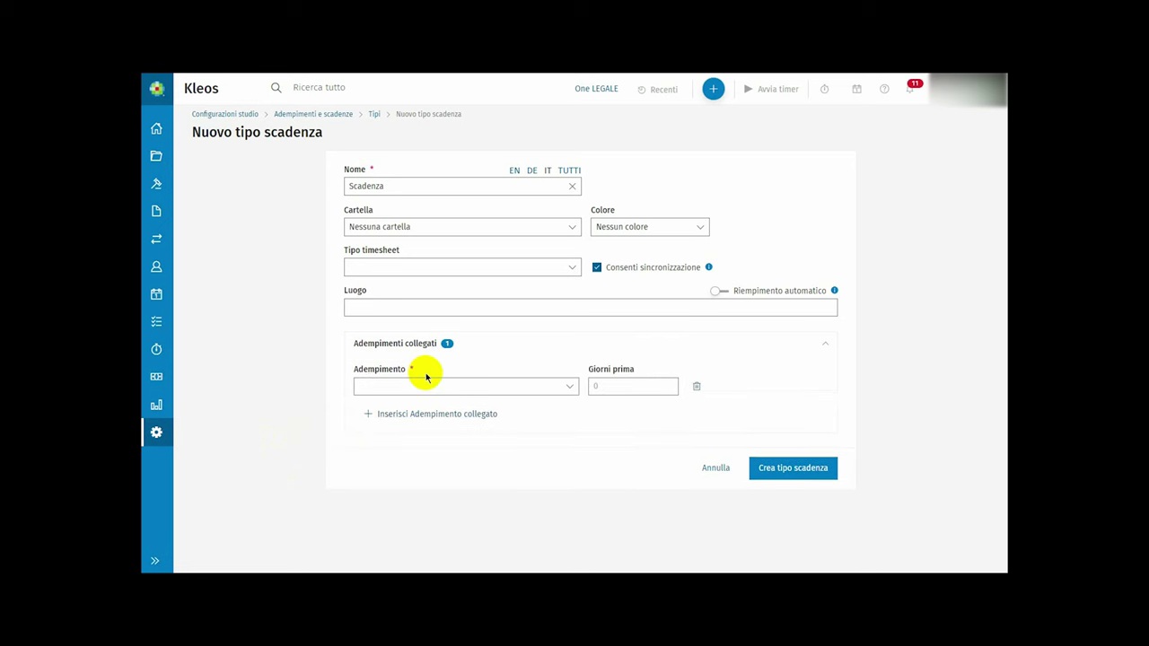
left_click(550, 386)
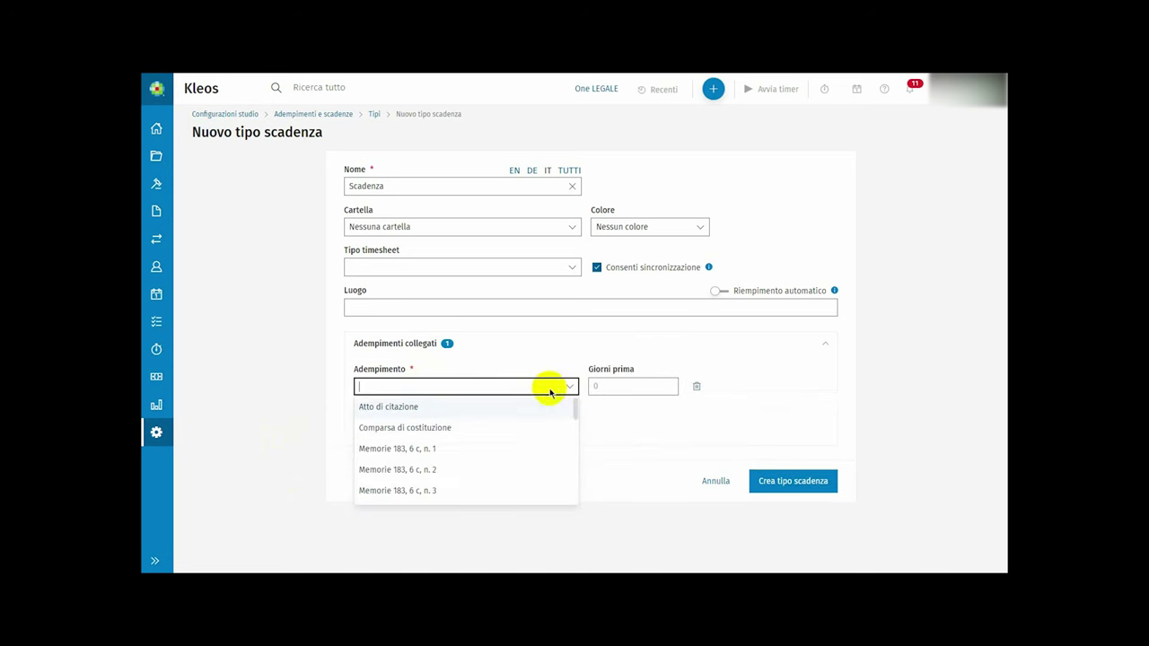
left_click(466, 447)
left_click(605, 383)
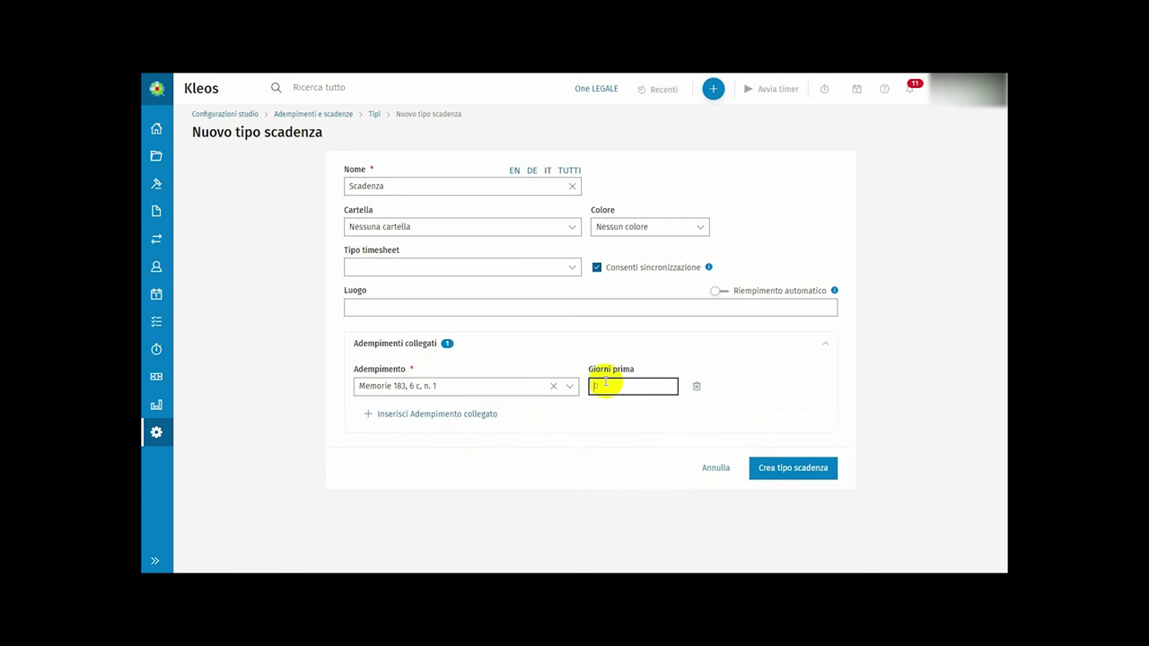
type("19")
left_click(620, 453)
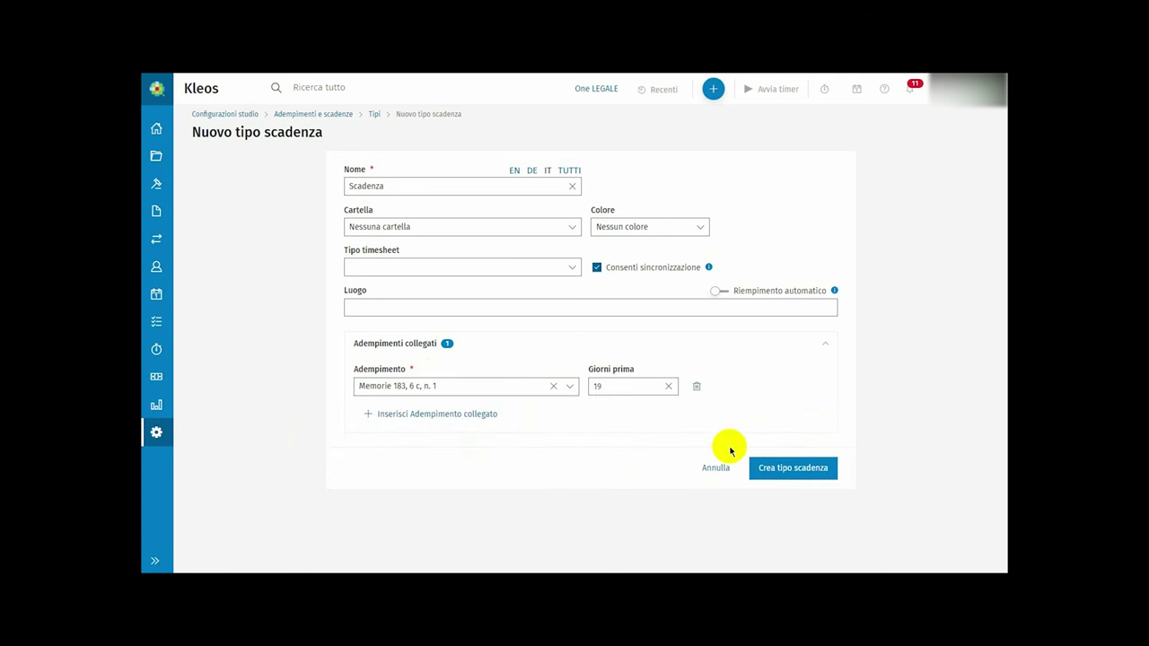
left_click(779, 470)
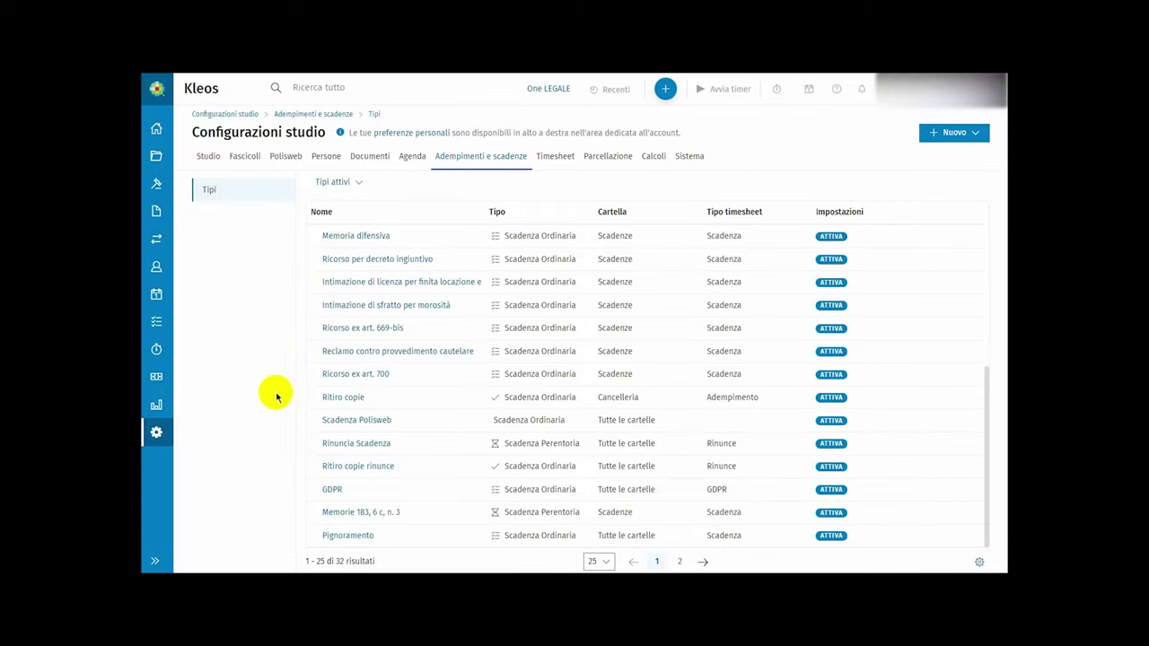
- Check the actions available for the Memorie 183, 6 c, n. 2 type and show all types in the list
left_click(344, 516)
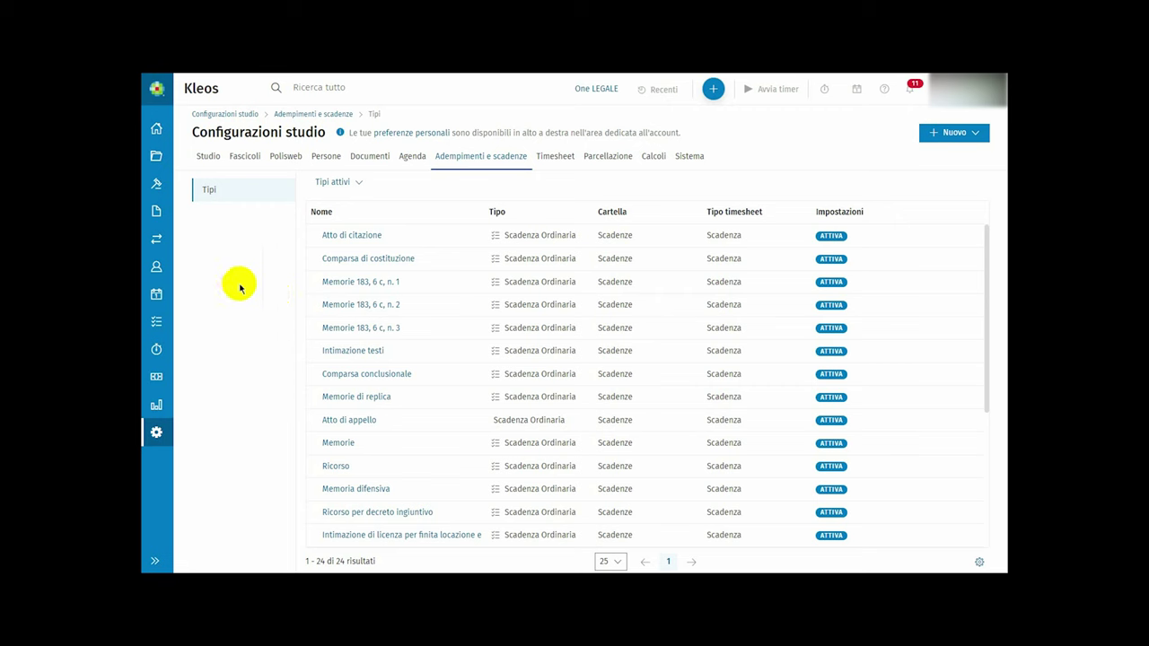
left_click(473, 306)
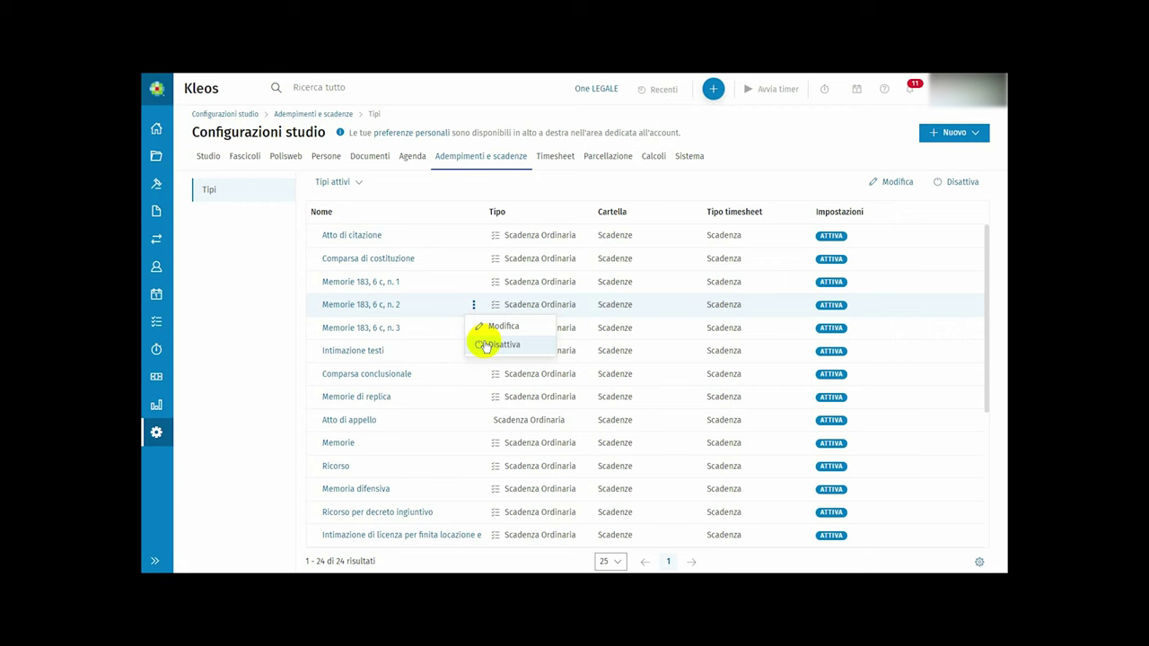
left_click(360, 184)
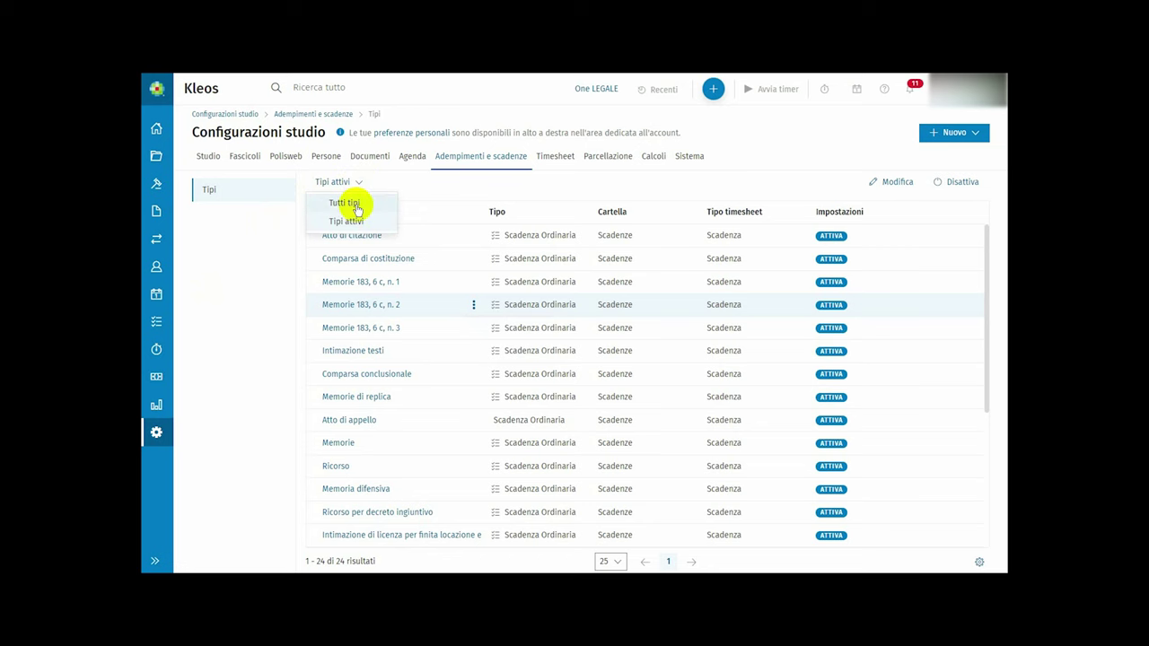
left_click(345, 204)
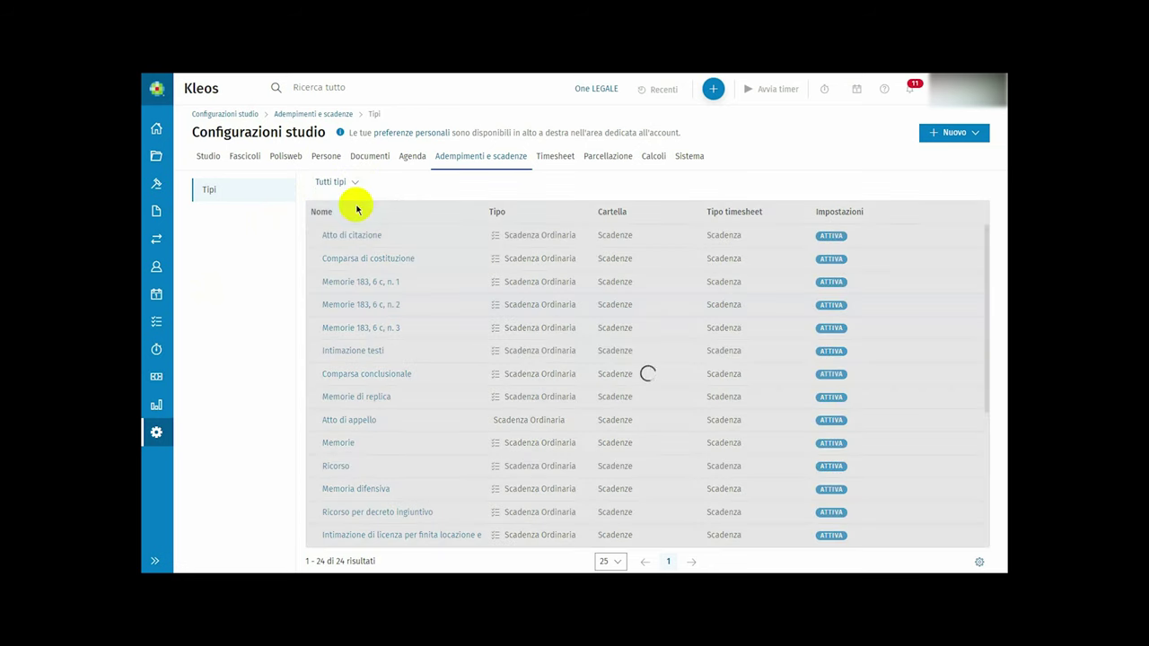